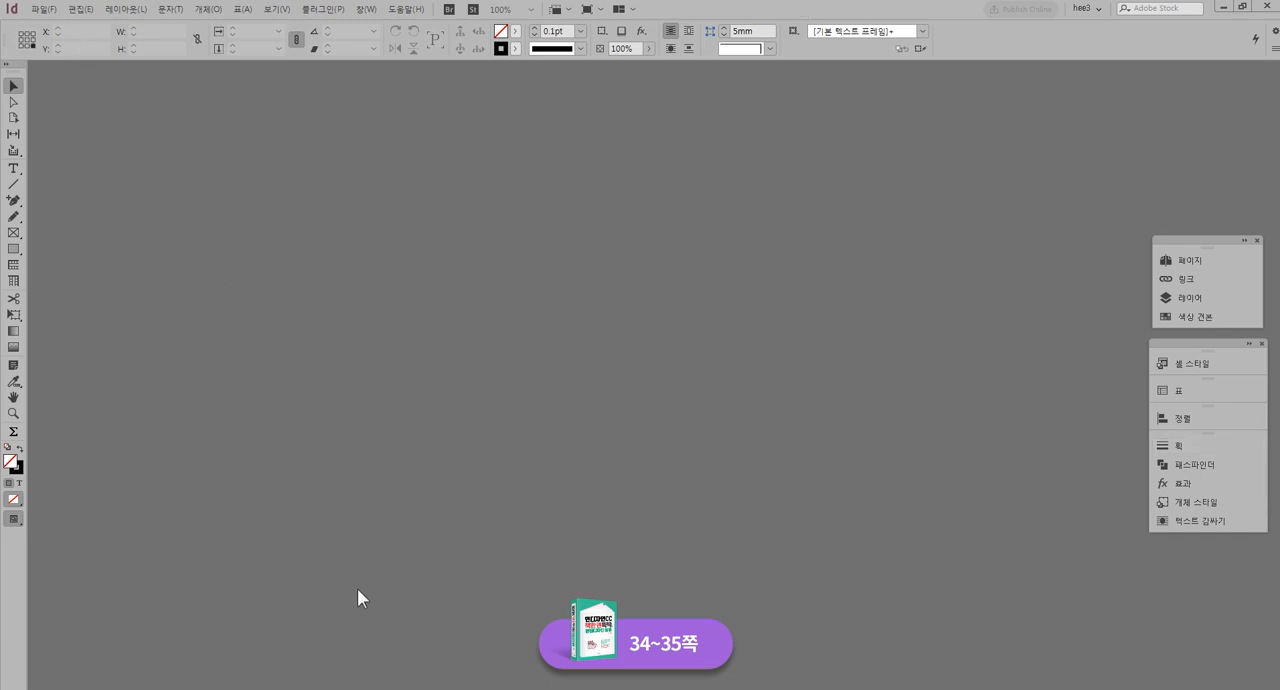
Expand the floating Pages panel group, move it into free workspace, and view its Links, Layers and Swatches panels
{"action": "mouse_move", "coordinate": [1220, 240]}
{"action": "left_mouse_down"}
{"action": "mouse_move", "coordinate": [1223, 74]}
{"action": "mouse_move", "coordinate": [1222, 101]}
{"action": "left_mouse_up"}
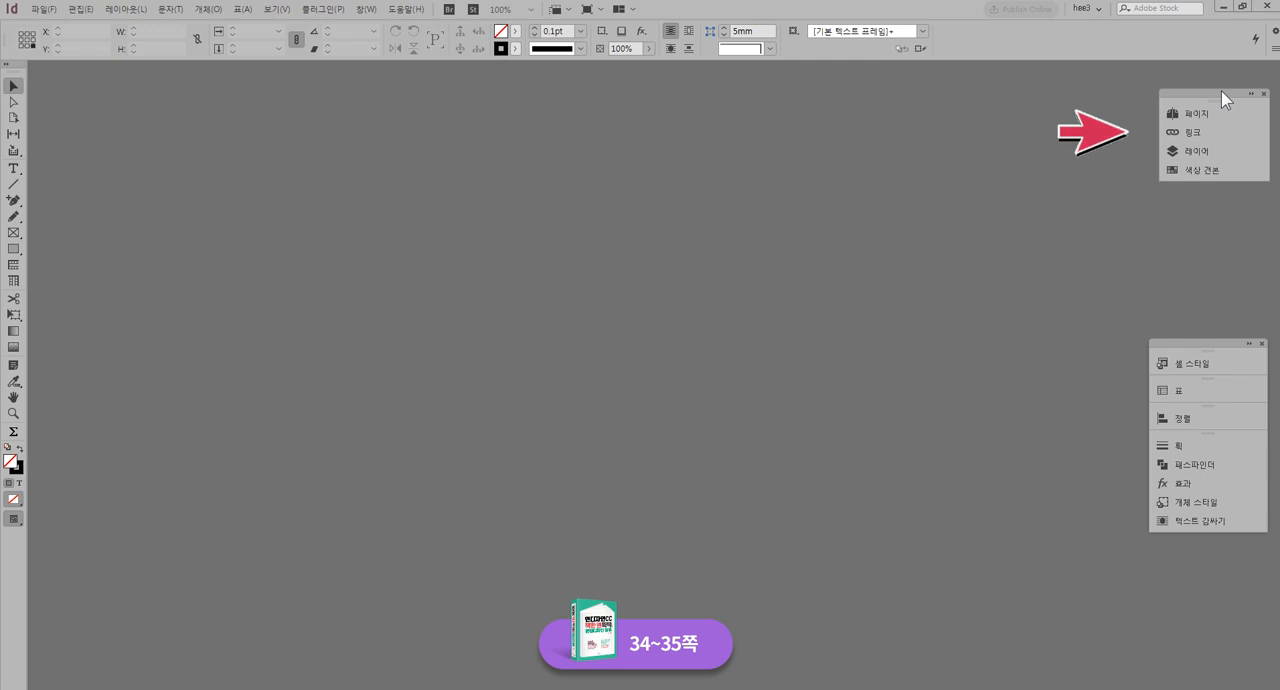
{"action": "left_click", "coordinate": [1252, 92]}
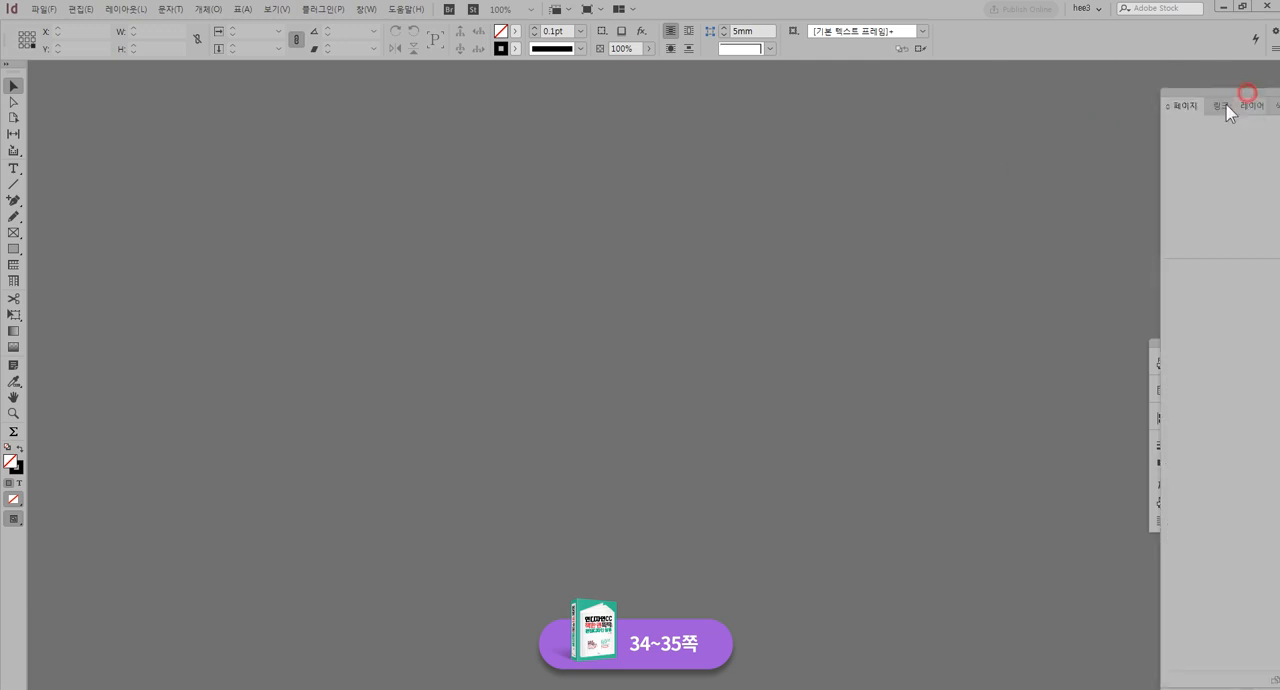
{"action": "left_click_drag", "start_coordinate": [1200, 92], "coordinate": [993, 78]}
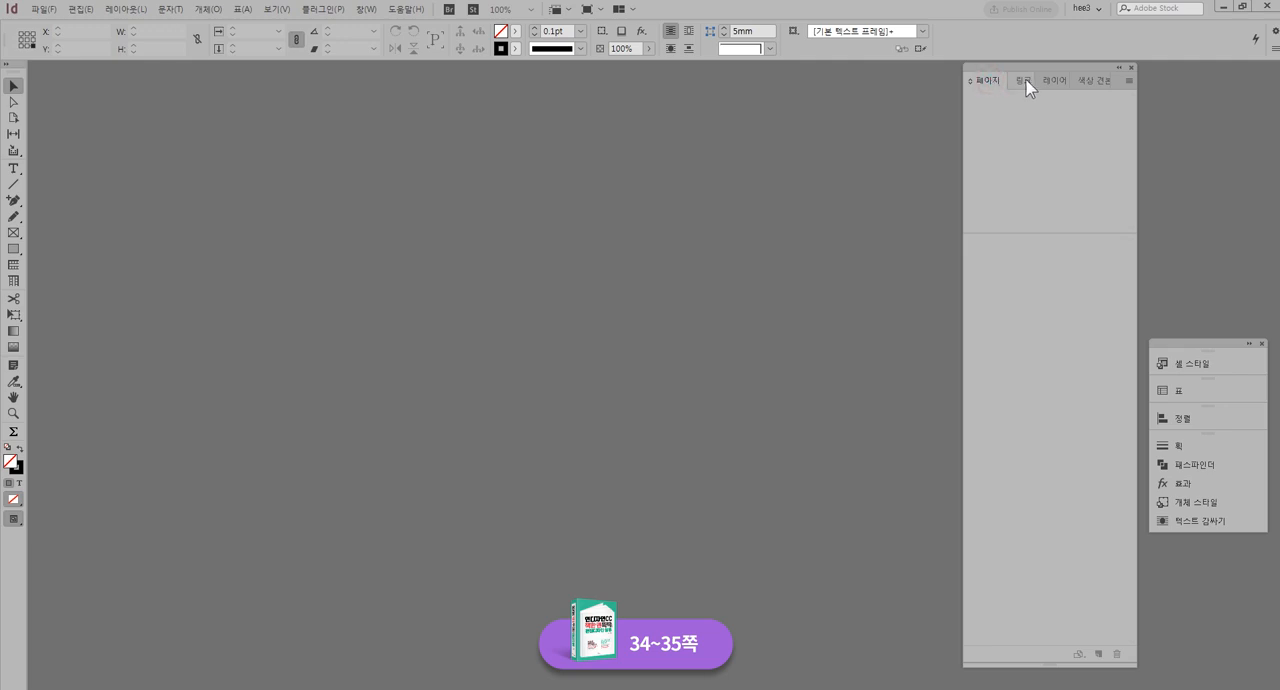
{"action": "left_click", "coordinate": [1021, 79]}
{"action": "left_click", "coordinate": [1051, 86]}
{"action": "left_click", "coordinate": [1092, 80]}
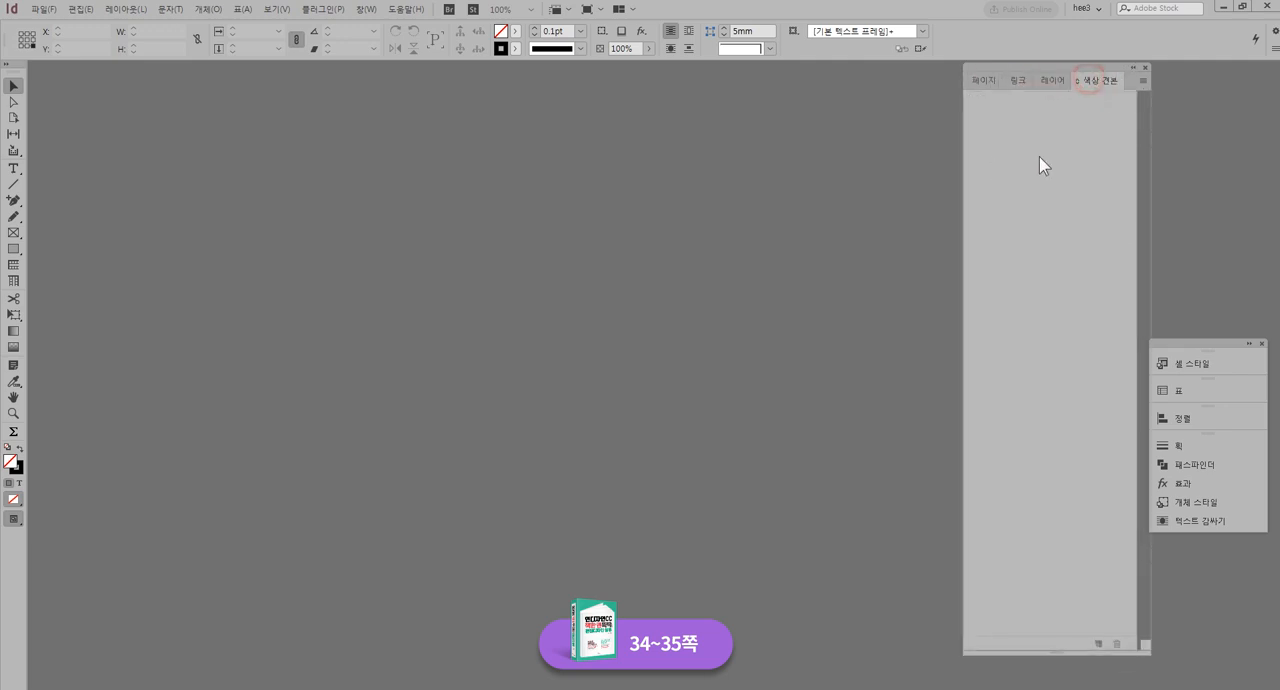
Place the expanded Pages panel group along the workspace's right edge and the collapsed Cell Styles group beside its lower part
{"action": "mouse_move", "coordinate": [1213, 348]}
{"action": "left_mouse_down"}
{"action": "mouse_move", "coordinate": [1208, 377]}
{"action": "mouse_move", "coordinate": [1135, 482]}
{"action": "mouse_move", "coordinate": [1150, 496]}
{"action": "left_mouse_up"}
{"action": "left_click", "coordinate": [988, 77]}
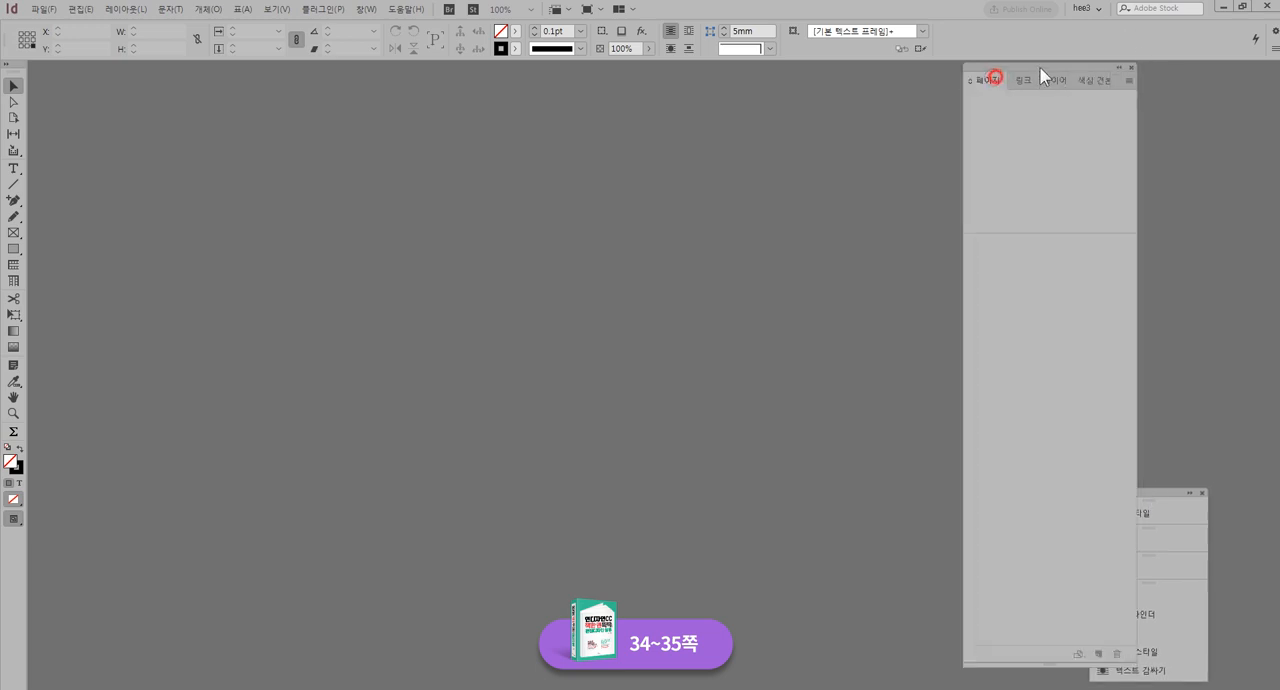
{"action": "left_click_drag", "start_coordinate": [1041, 65], "coordinate": [1183, 60]}
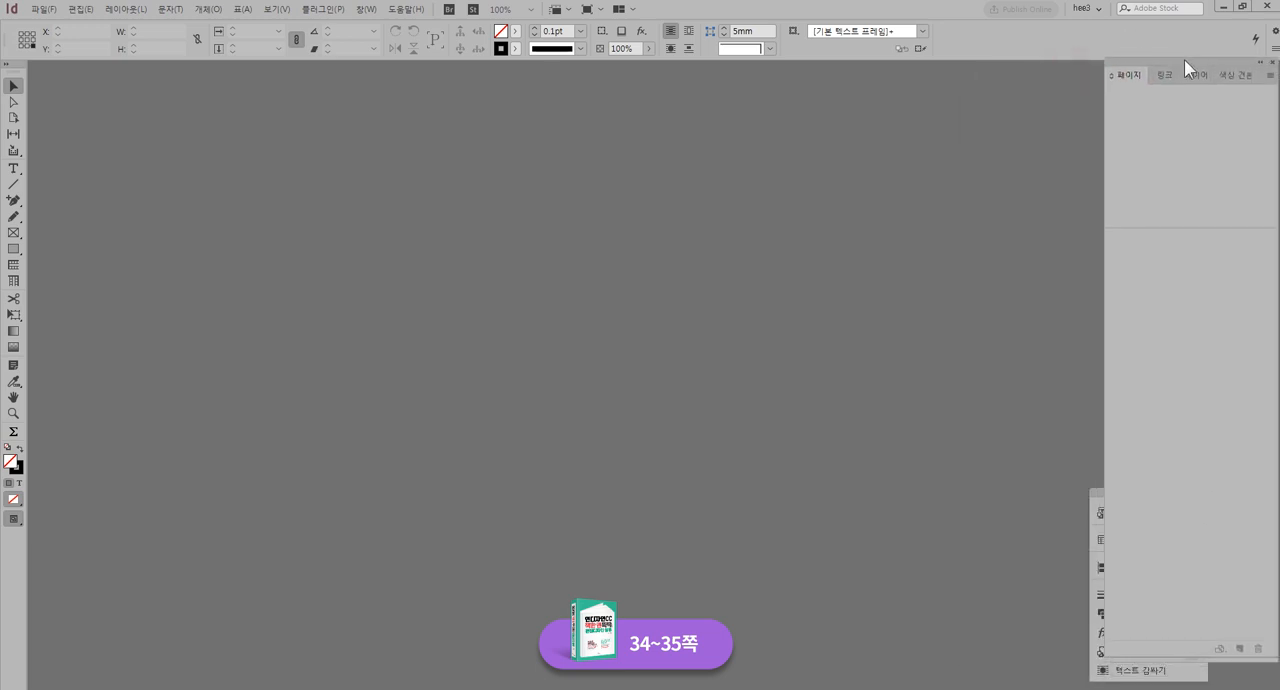
{"action": "left_click_drag", "start_coordinate": [1093, 500], "coordinate": [1067, 497]}
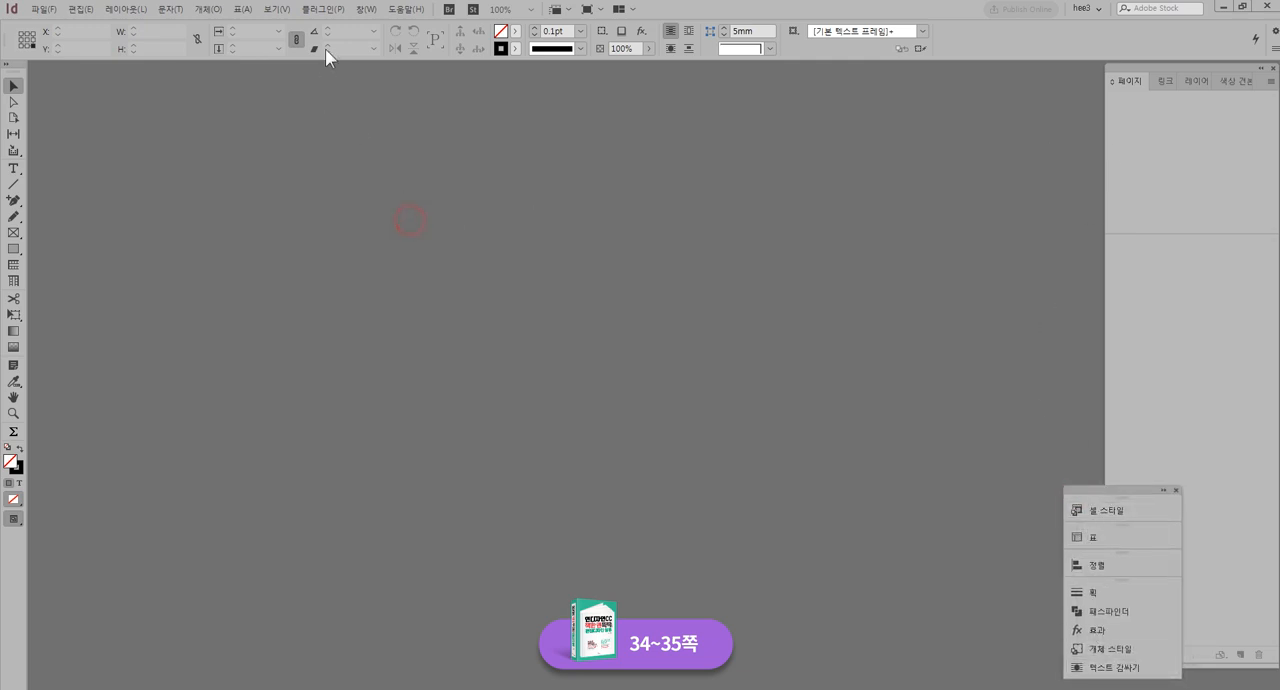
Show the Paragraph Styles and Character Styles panels, lengthen the Paragraph Styles panel, and bring the Pages panel to the front
{"action": "left_click", "coordinate": [364, 10]}
{"action": "mouse_move", "coordinate": [416, 216]}
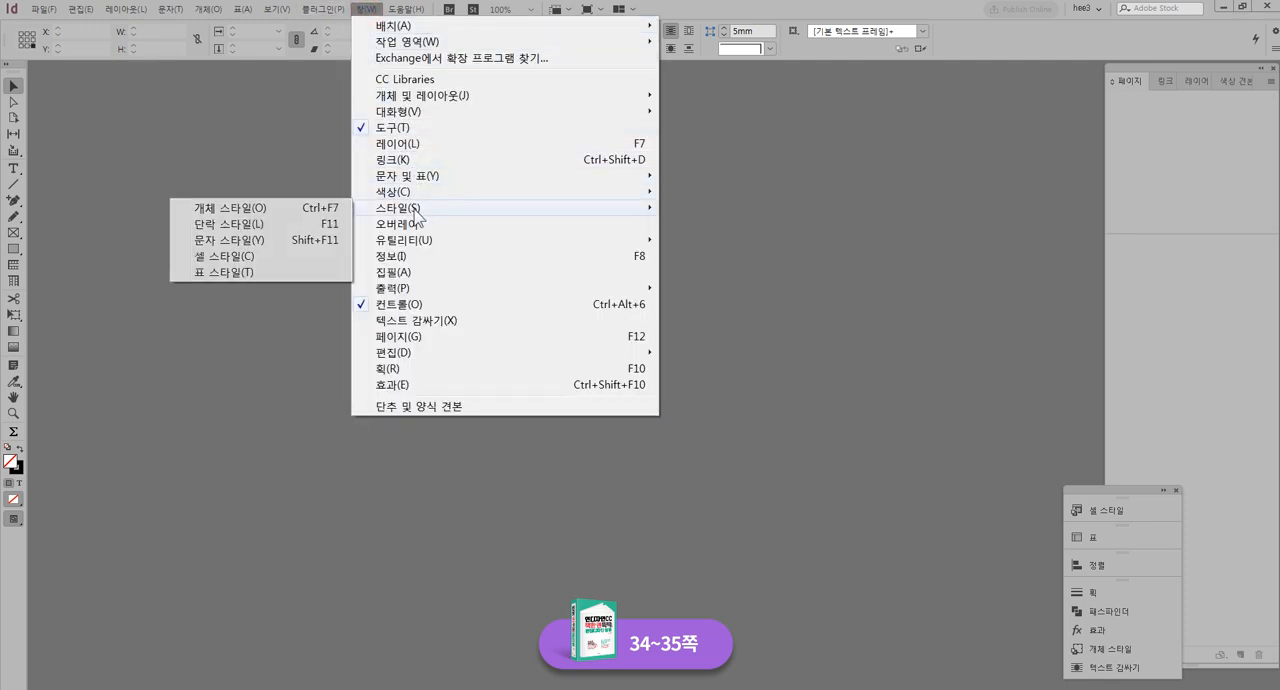
{"action": "left_click", "coordinate": [260, 223]}
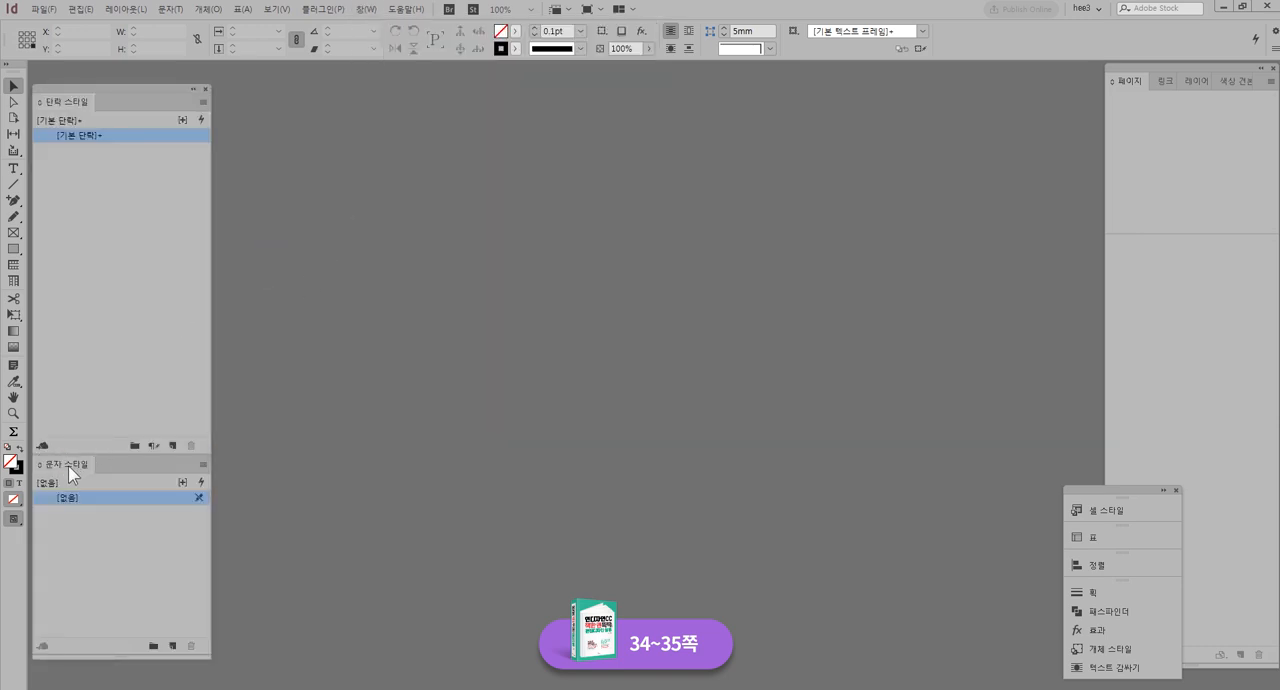
{"action": "left_click_drag", "start_coordinate": [68, 465], "coordinate": [111, 480]}
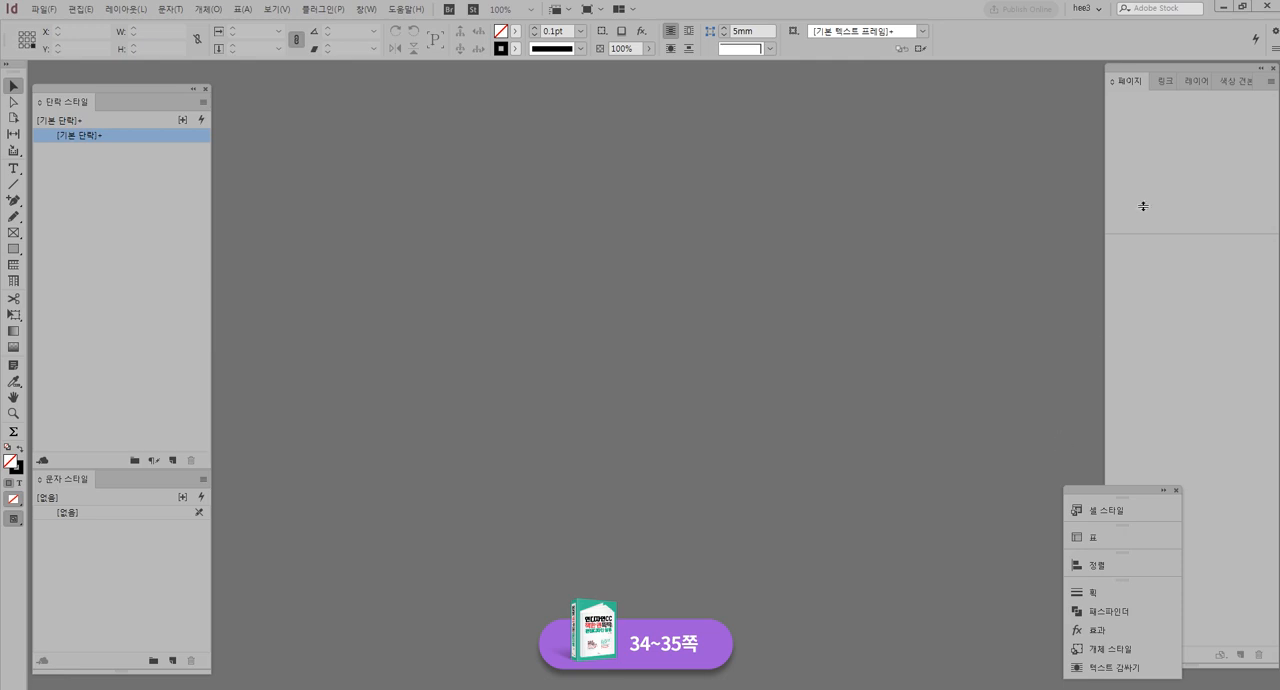
{"action": "left_click", "coordinate": [1131, 79]}
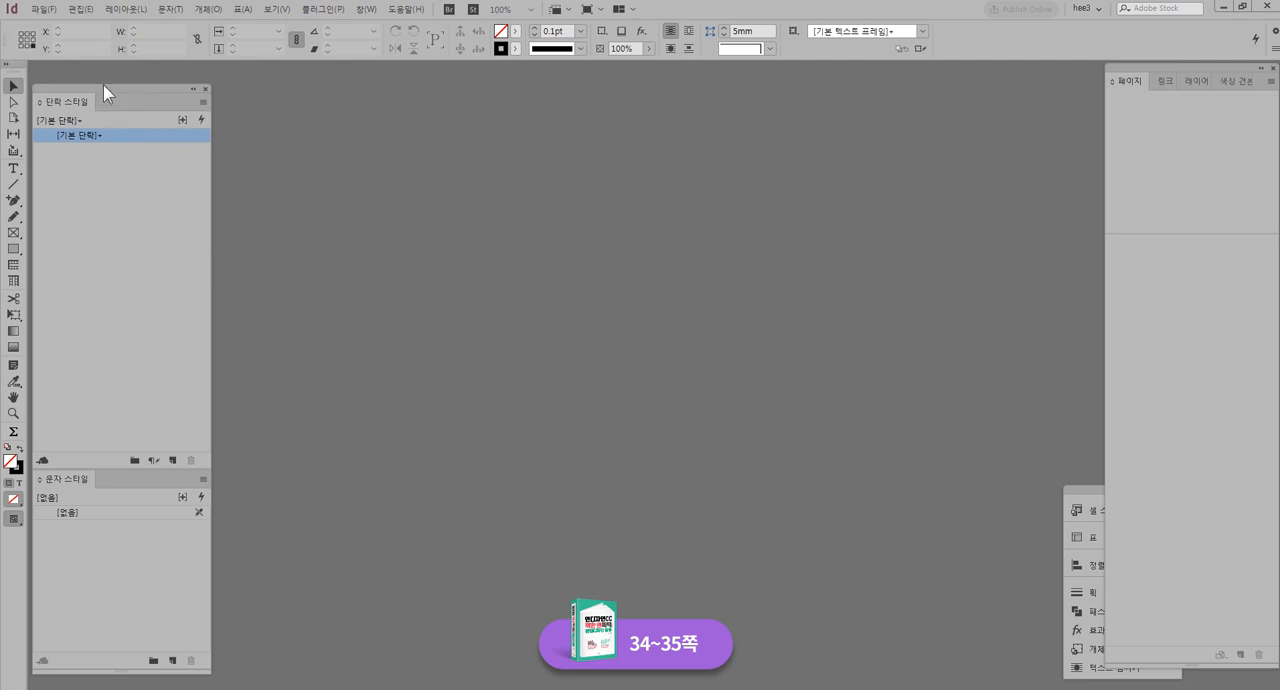
{"action": "left_click", "coordinate": [38, 10]}
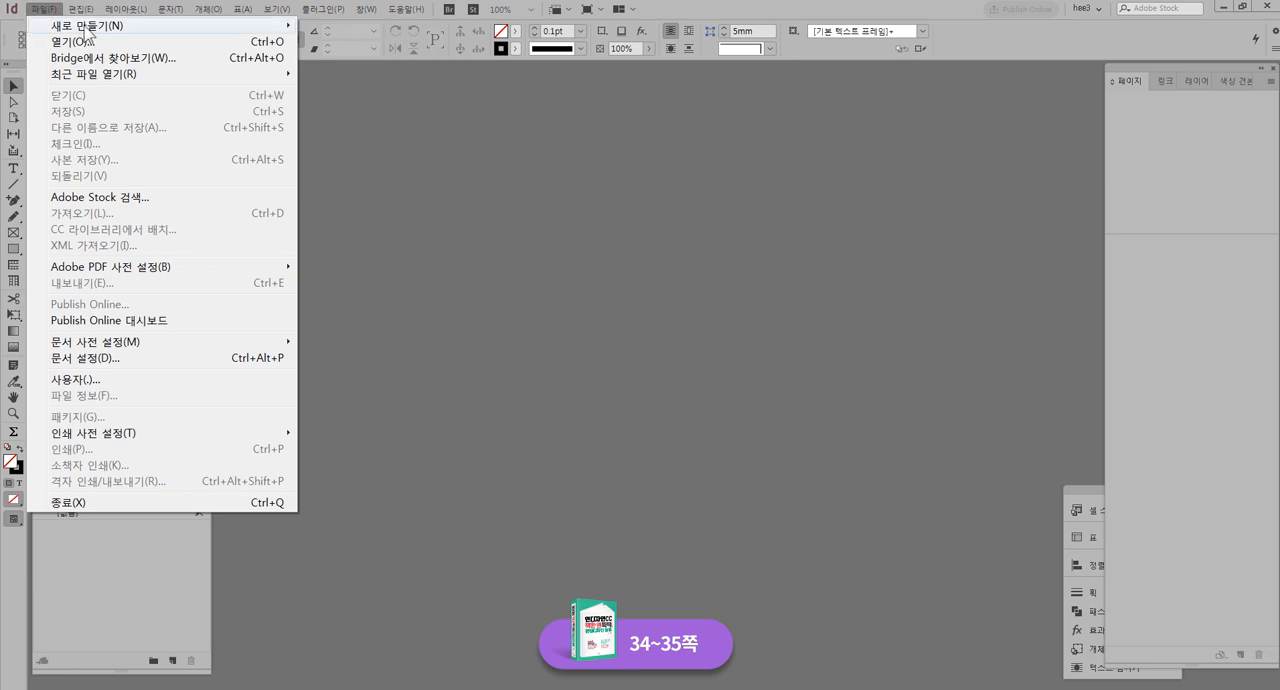
{"action": "mouse_move", "coordinate": [110, 26]}
{"action": "left_click", "coordinate": [358, 26]}
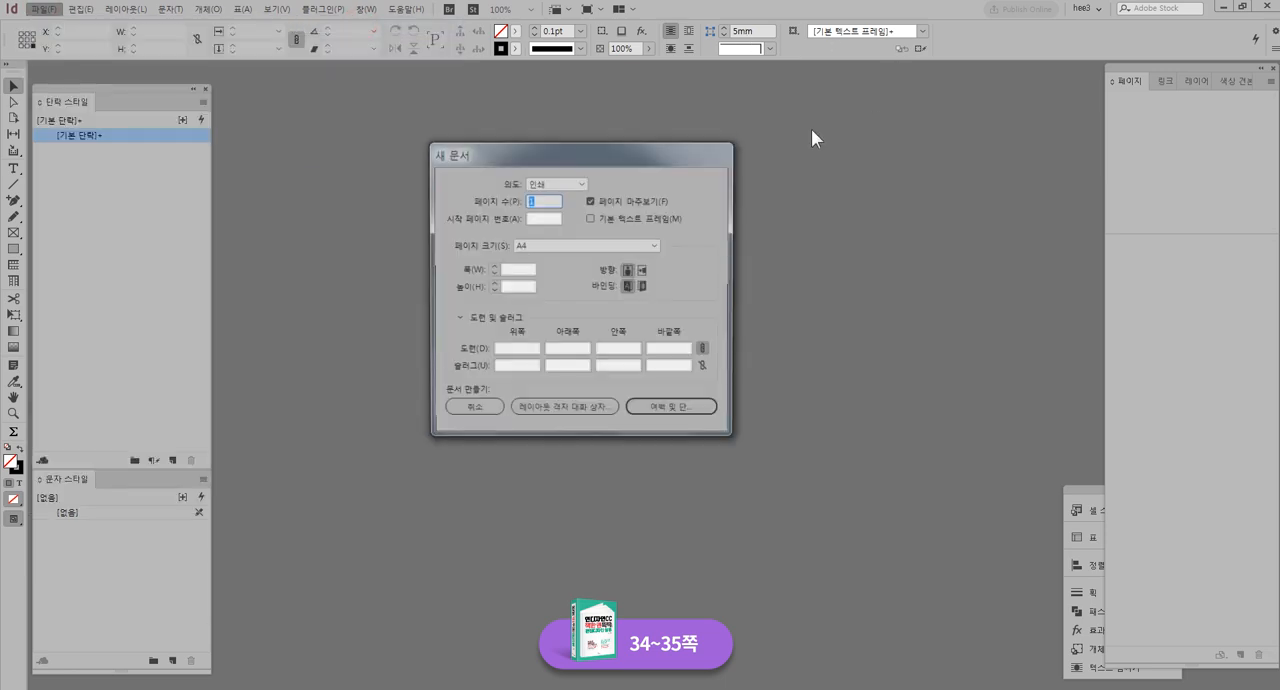
{"action": "left_click_drag", "start_coordinate": [660, 153], "coordinate": [725, 155]}
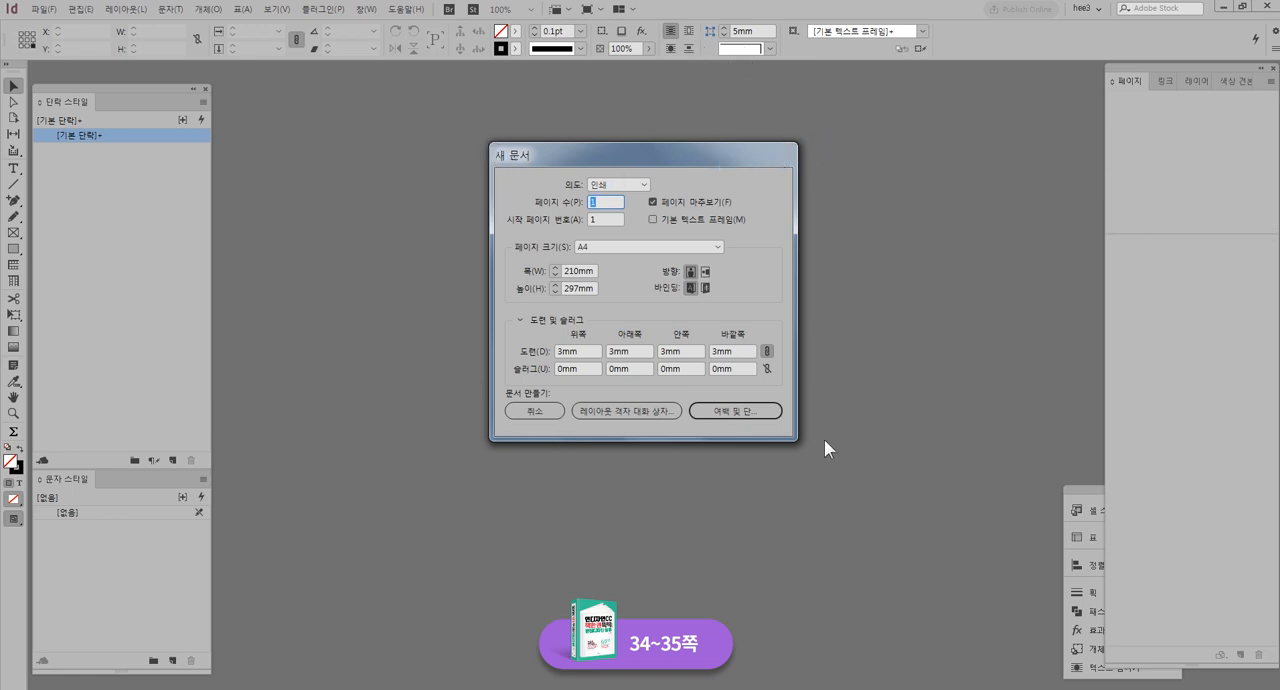
{"action": "left_click", "coordinate": [540, 412]}
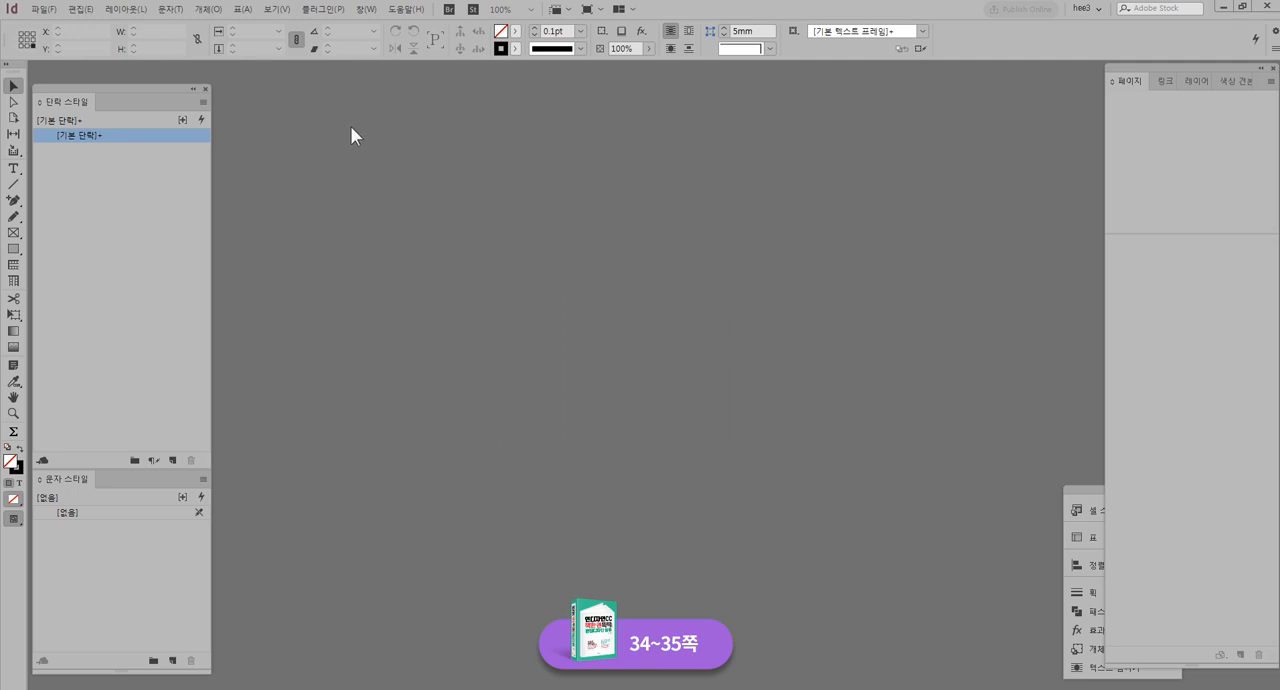
Open the General preferences and try the option for showing the Start workspace without open documents, leaving it off
{"action": "left_click", "coordinate": [78, 9]}
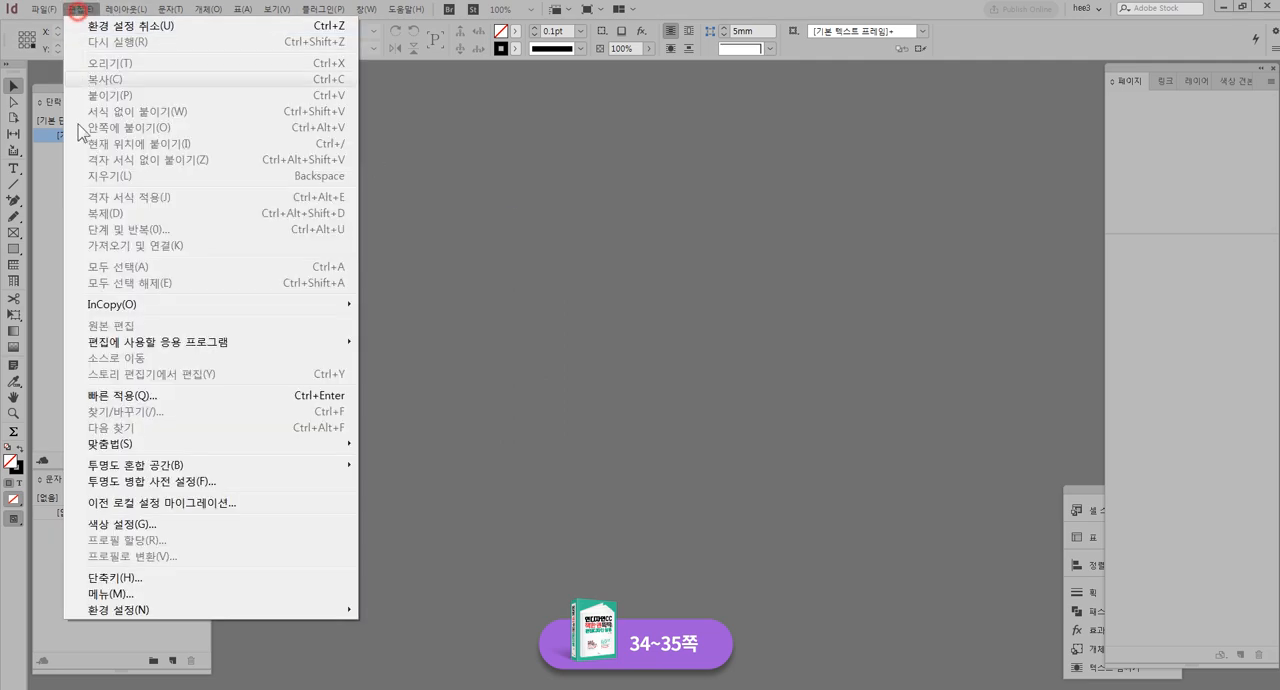
{"action": "mouse_move", "coordinate": [125, 609]}
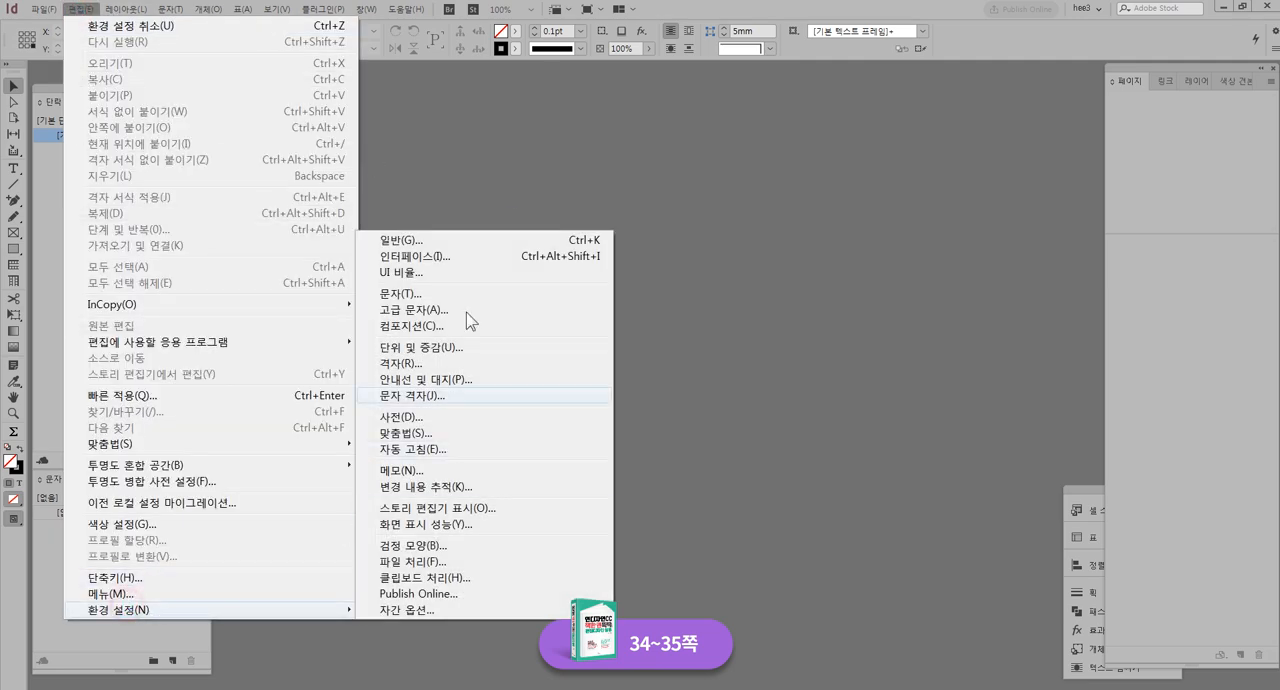
{"action": "left_click", "coordinate": [401, 240]}
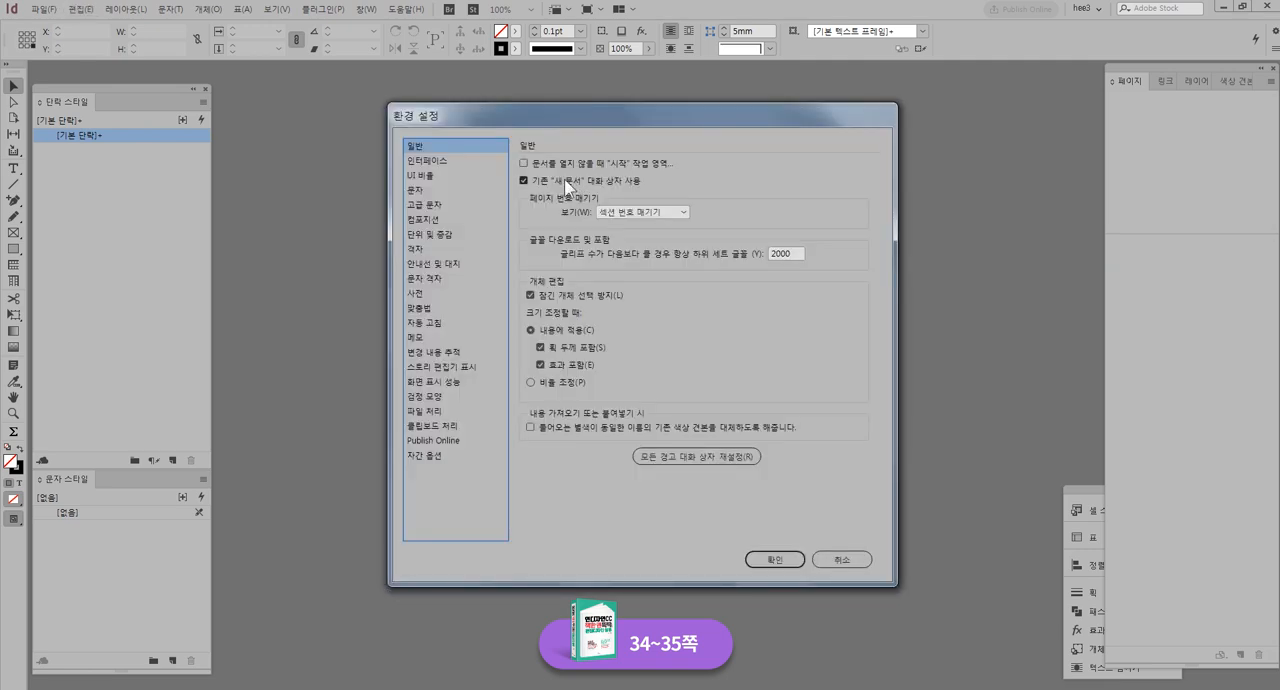
{"action": "left_click", "coordinate": [525, 162]}
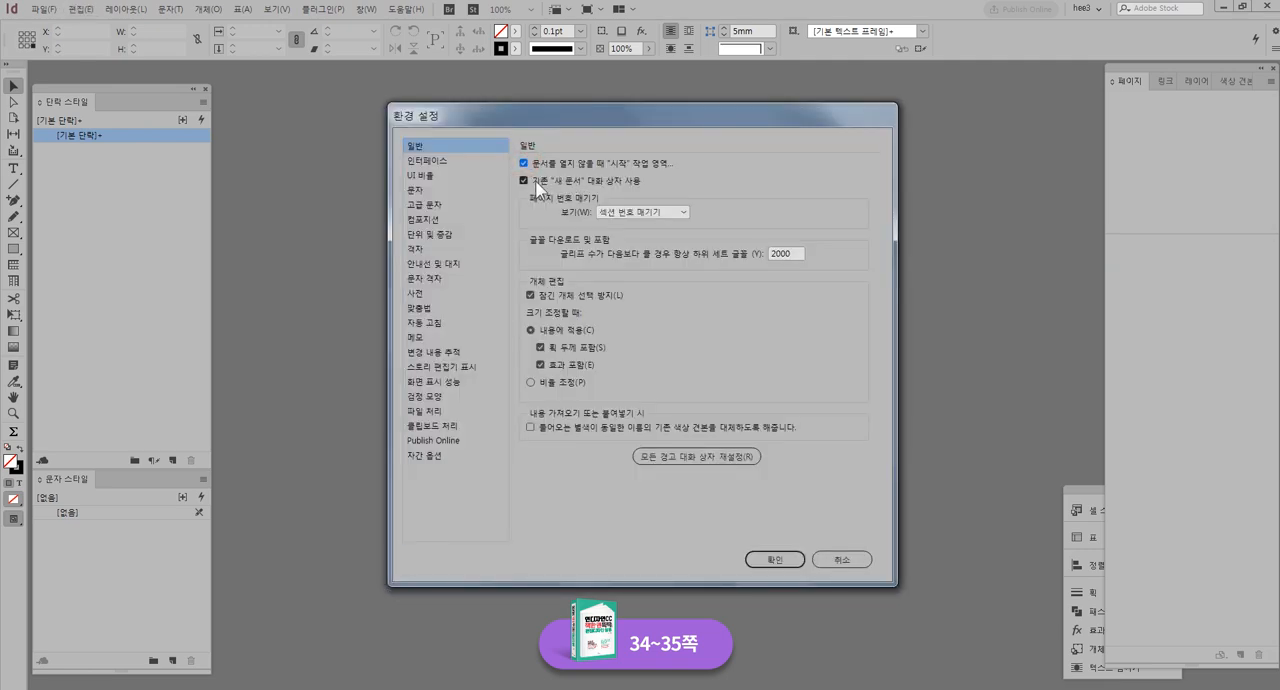
{"action": "left_click", "coordinate": [525, 162]}
Try the medium dark interface colour theme, restore the medium light one, and accept the preferences after viewing UI scaling
{"action": "left_click", "coordinate": [481, 161]}
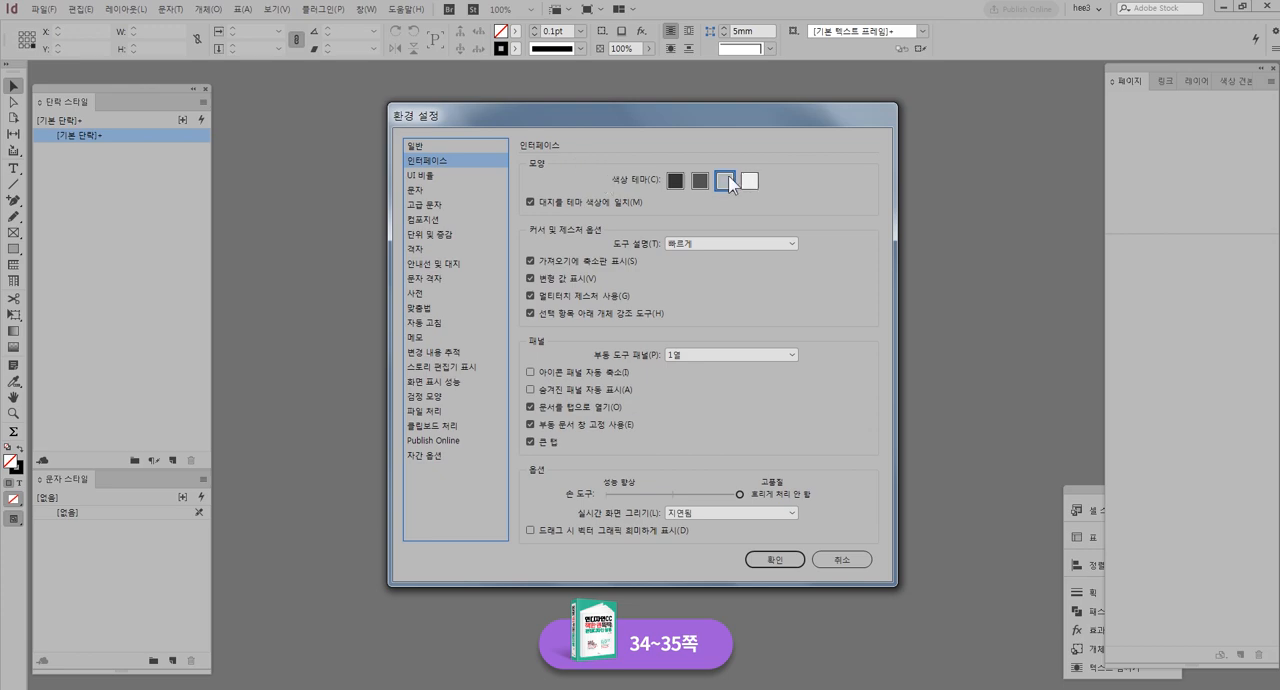
{"action": "left_click", "coordinate": [702, 186]}
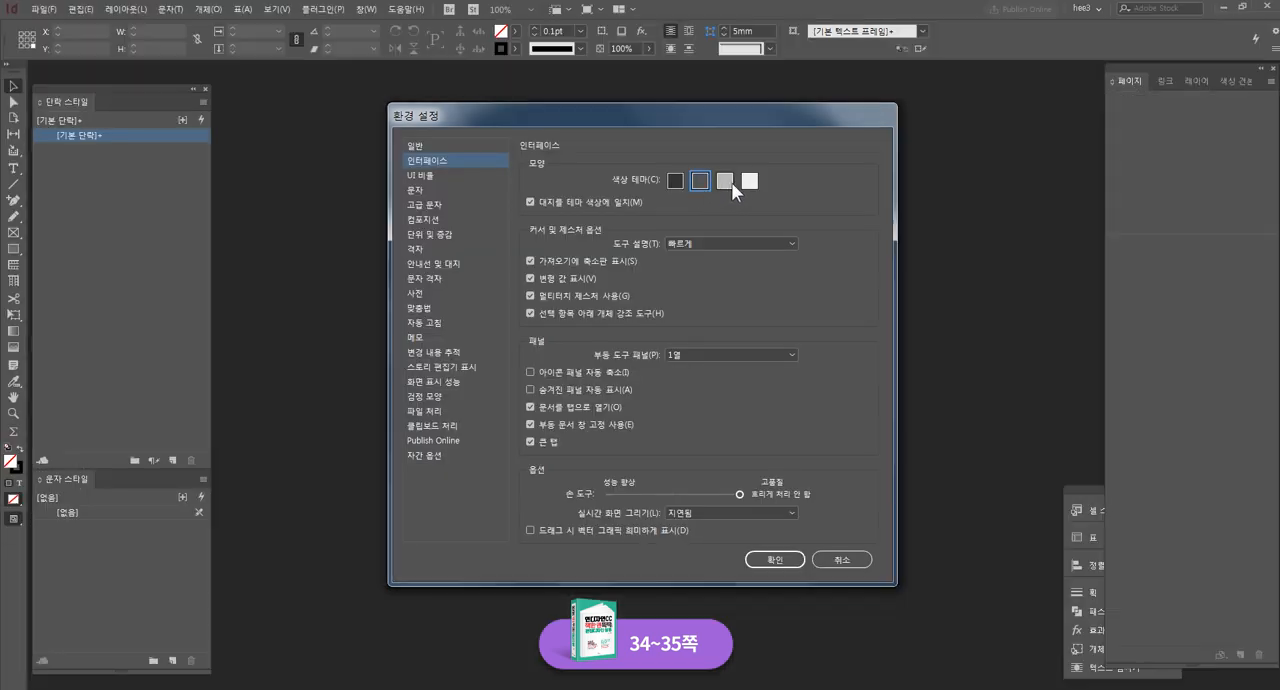
{"action": "left_click", "coordinate": [729, 184]}
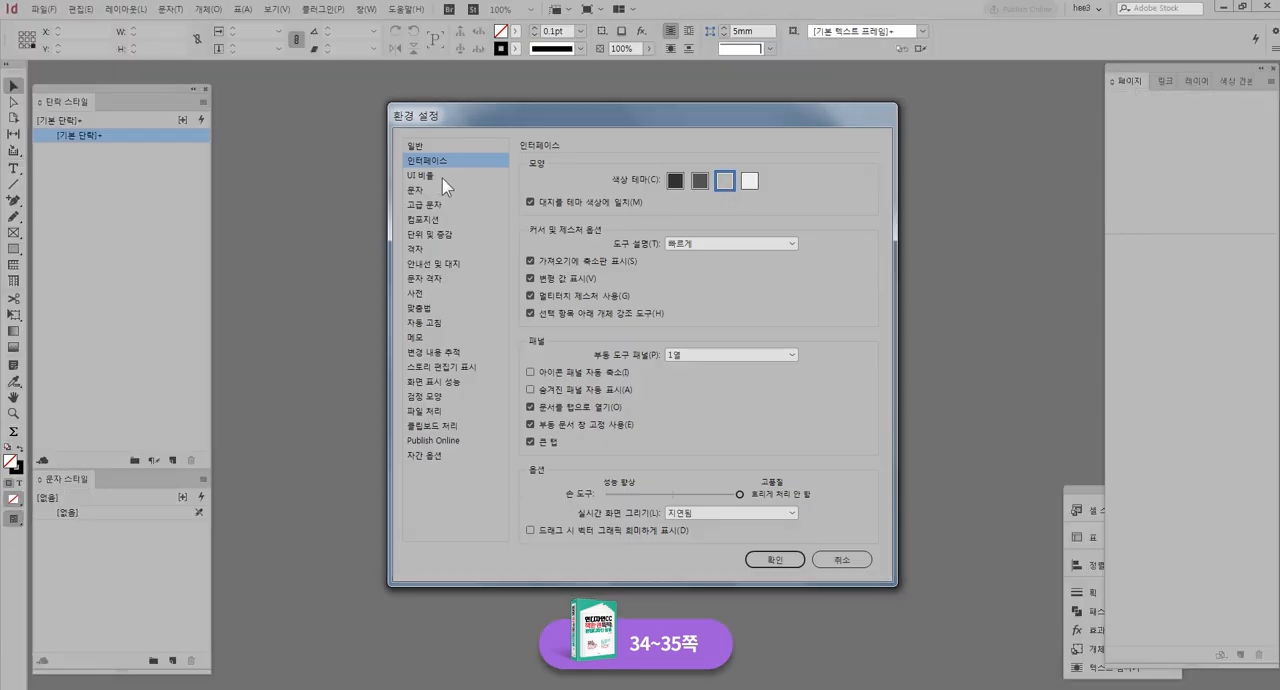
{"action": "left_click", "coordinate": [439, 176]}
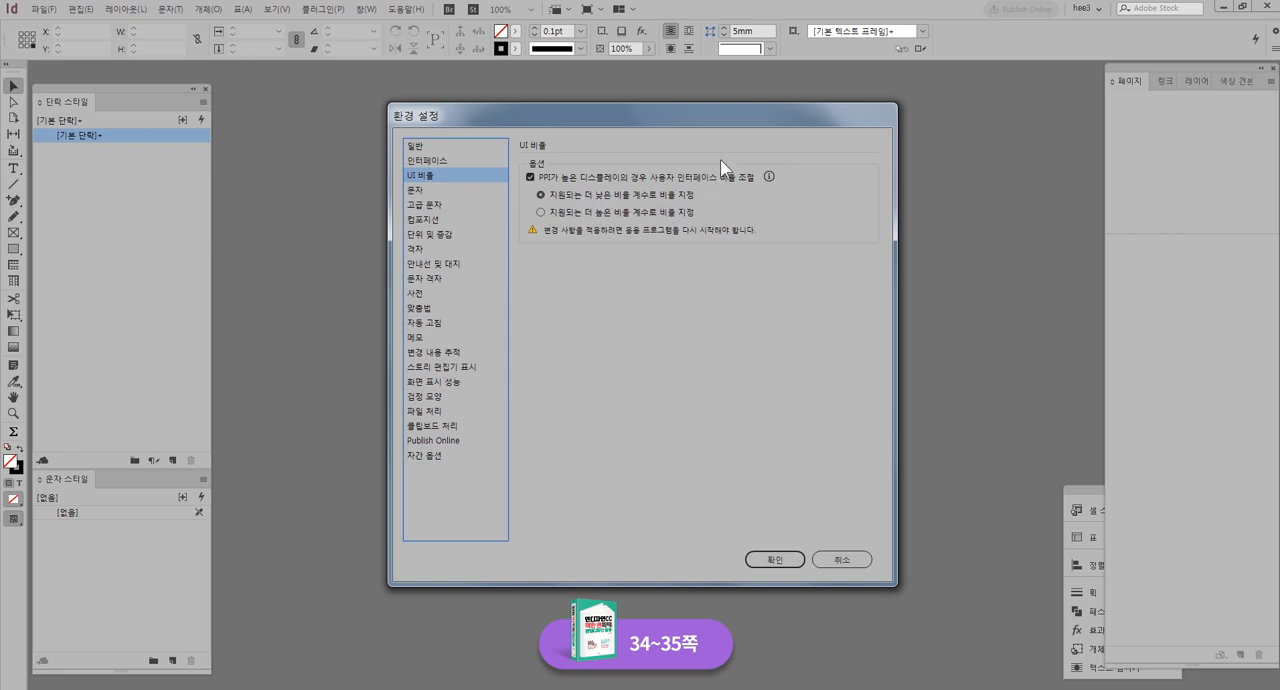
{"action": "left_click", "coordinate": [785, 558]}
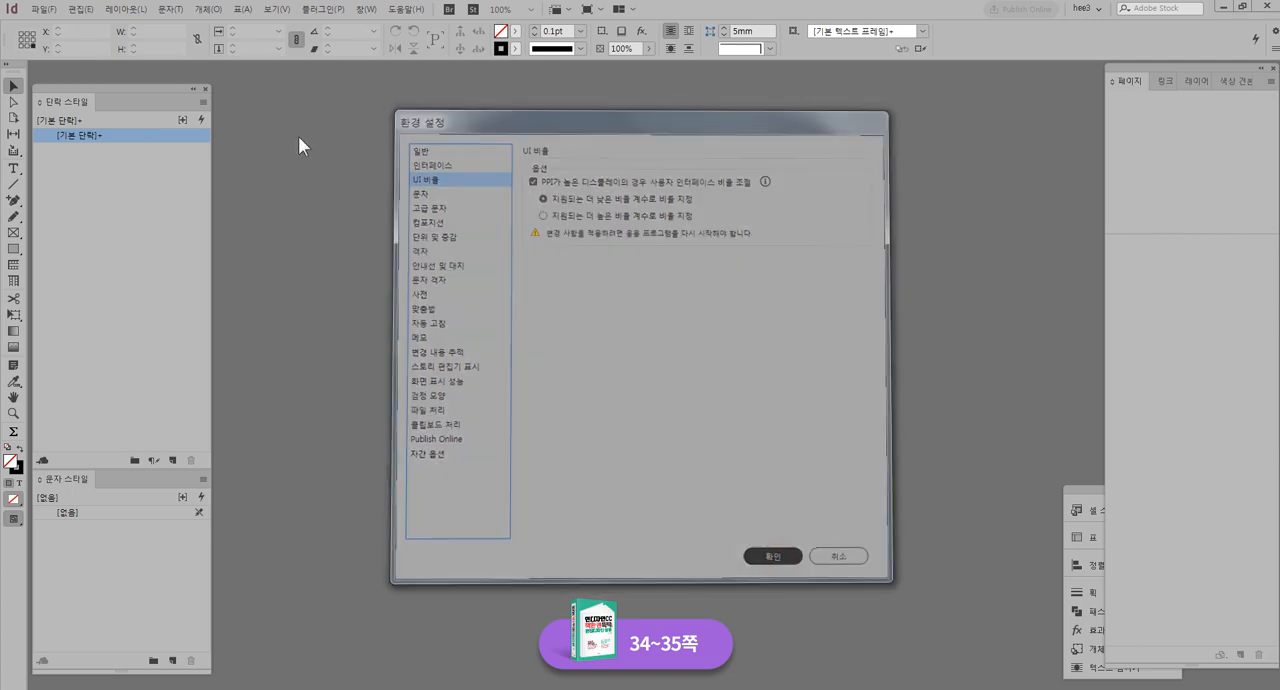
Start a new document and collapse and re-expand its bleed and slug settings
{"action": "left_click", "coordinate": [36, 10]}
{"action": "mouse_move", "coordinate": [80, 26]}
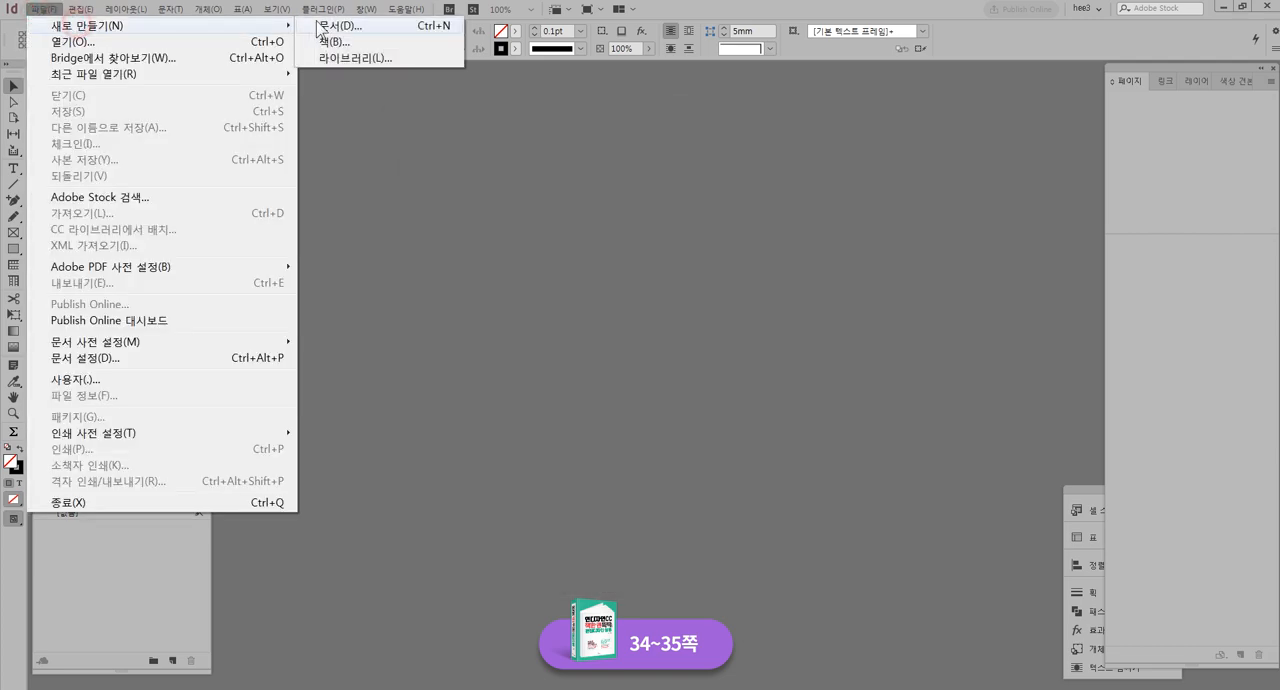
{"action": "left_click", "coordinate": [322, 24]}
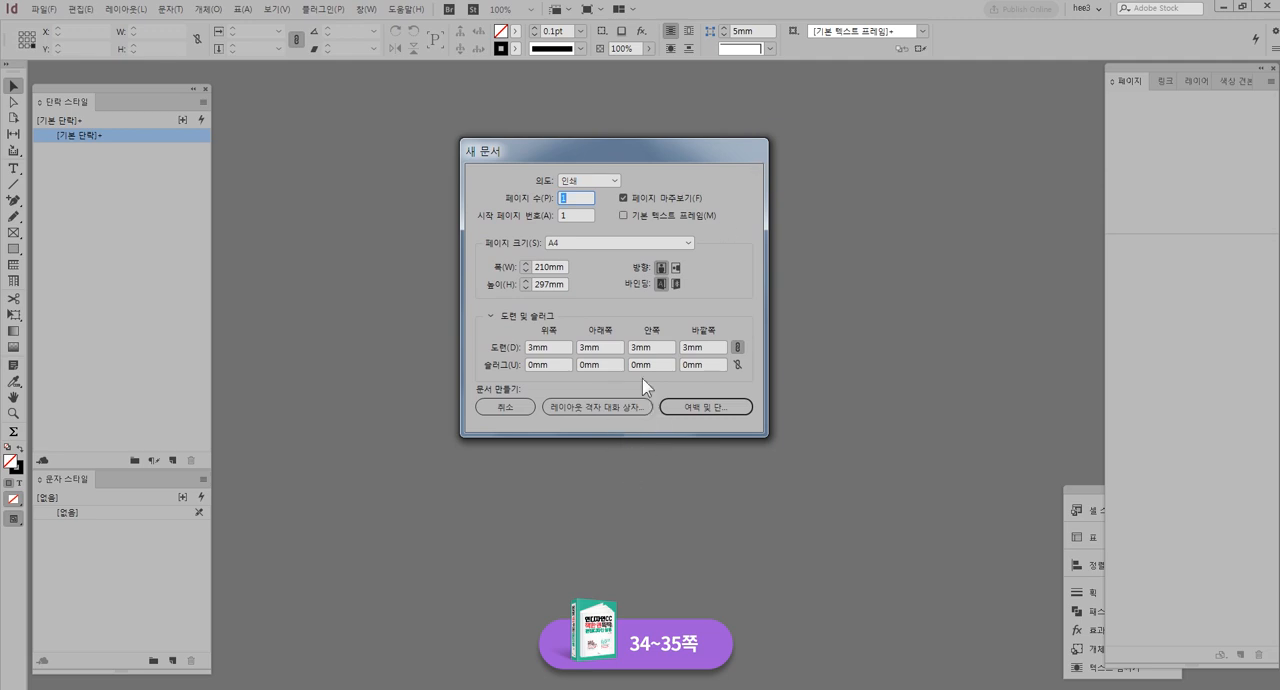
{"action": "left_click", "coordinate": [491, 316]}
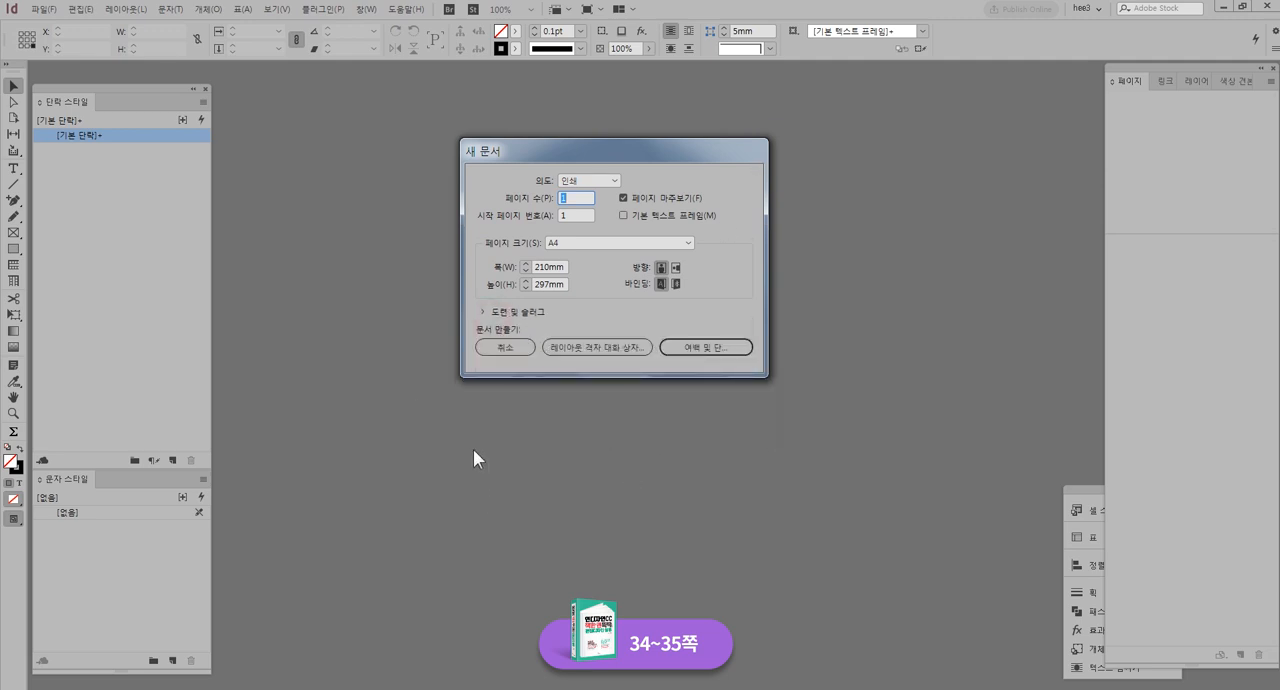
{"action": "left_click", "coordinate": [480, 316]}
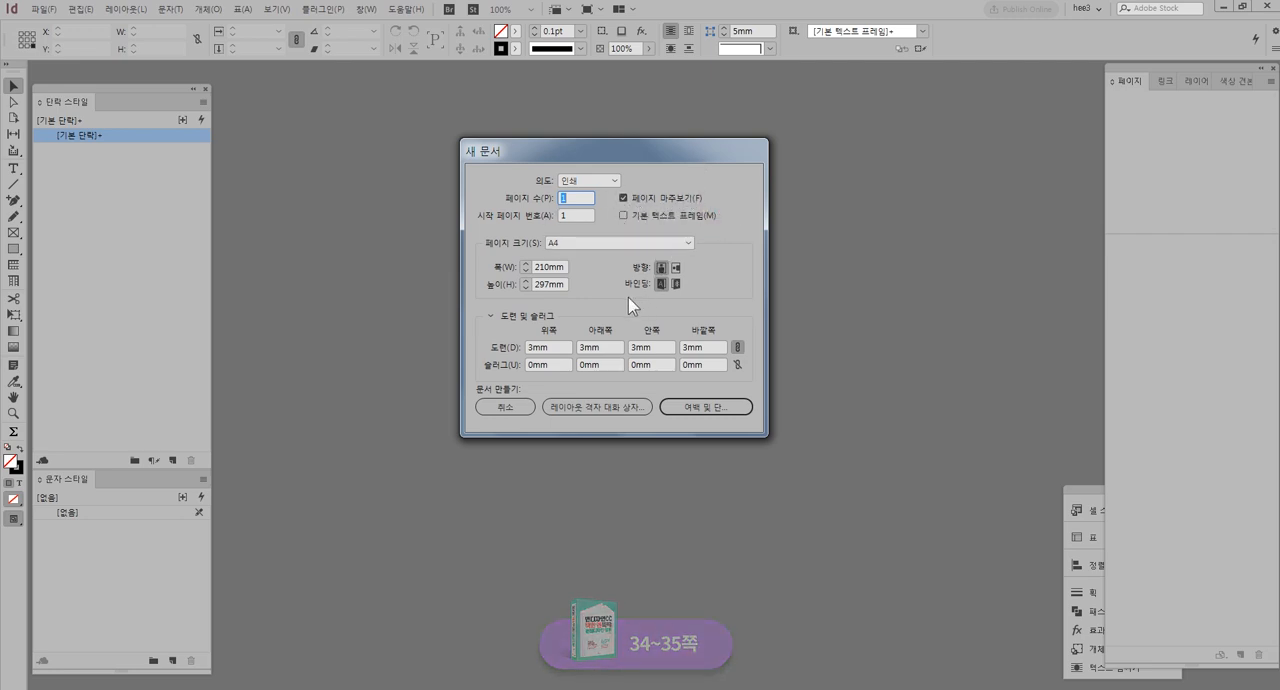
Set the new document's page size to A5 and proceed to its margins and columns
{"action": "left_click", "coordinate": [583, 242]}
{"action": "left_click", "coordinate": [578, 258]}
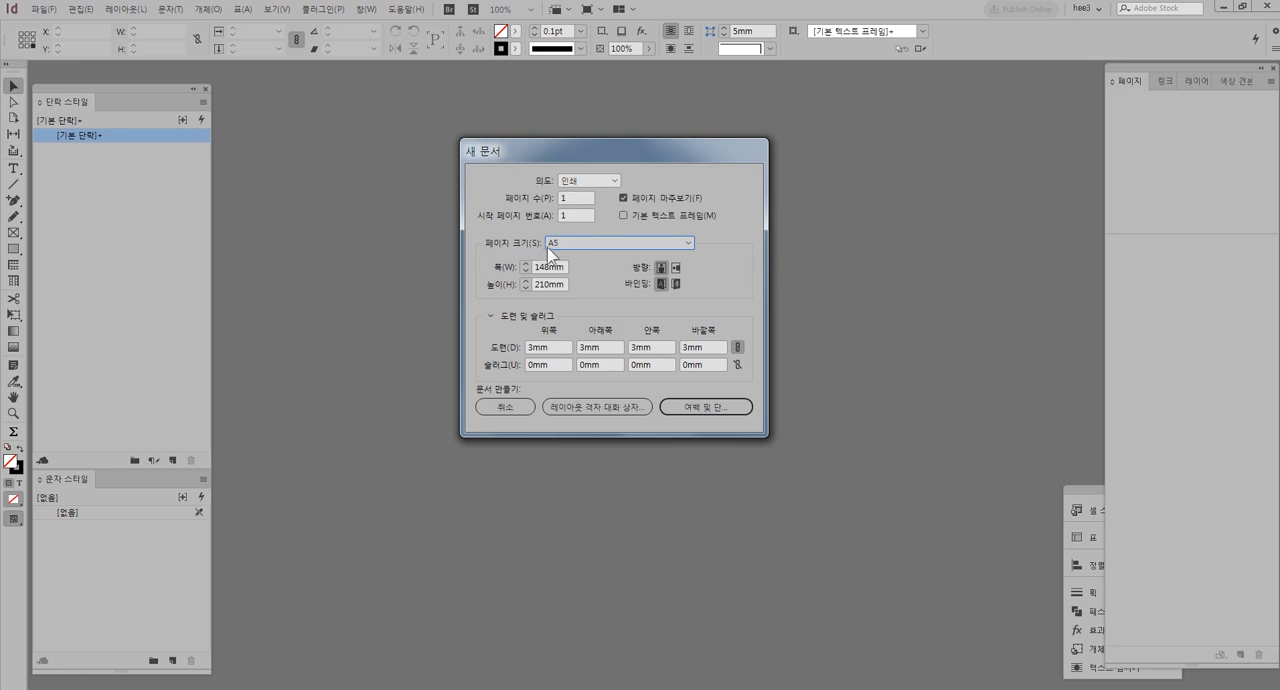
{"action": "left_click", "coordinate": [688, 243]}
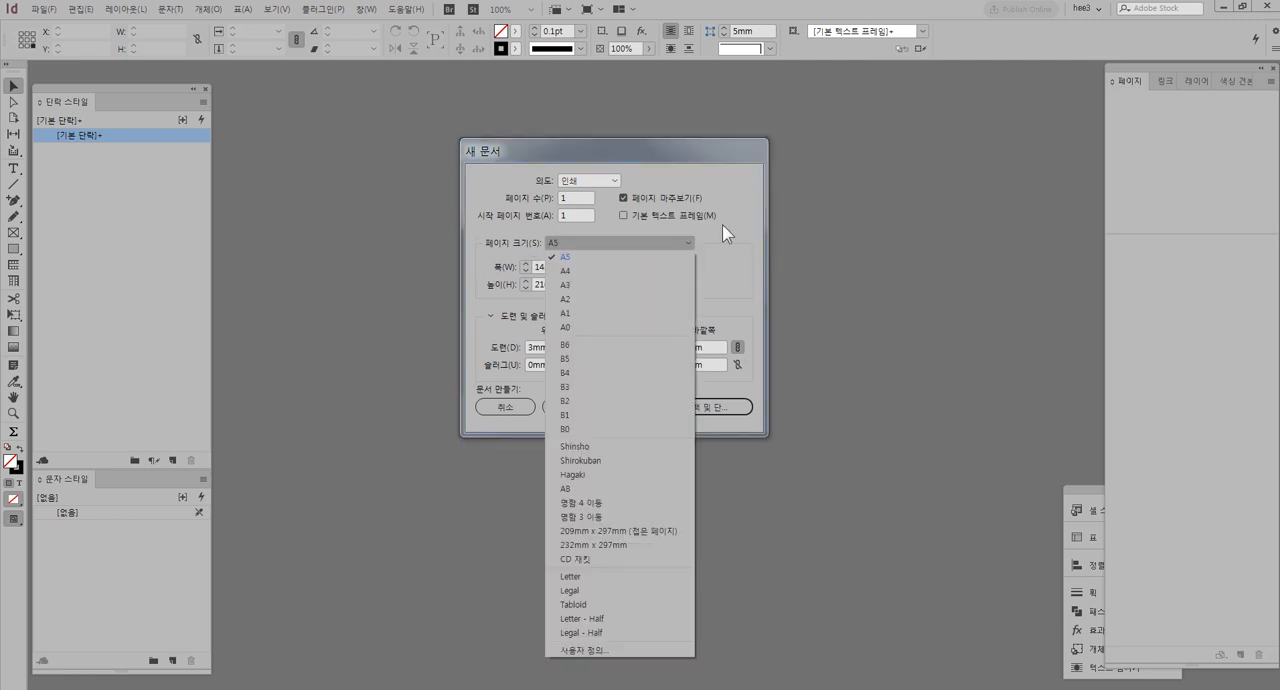
{"action": "left_click", "coordinate": [738, 229]}
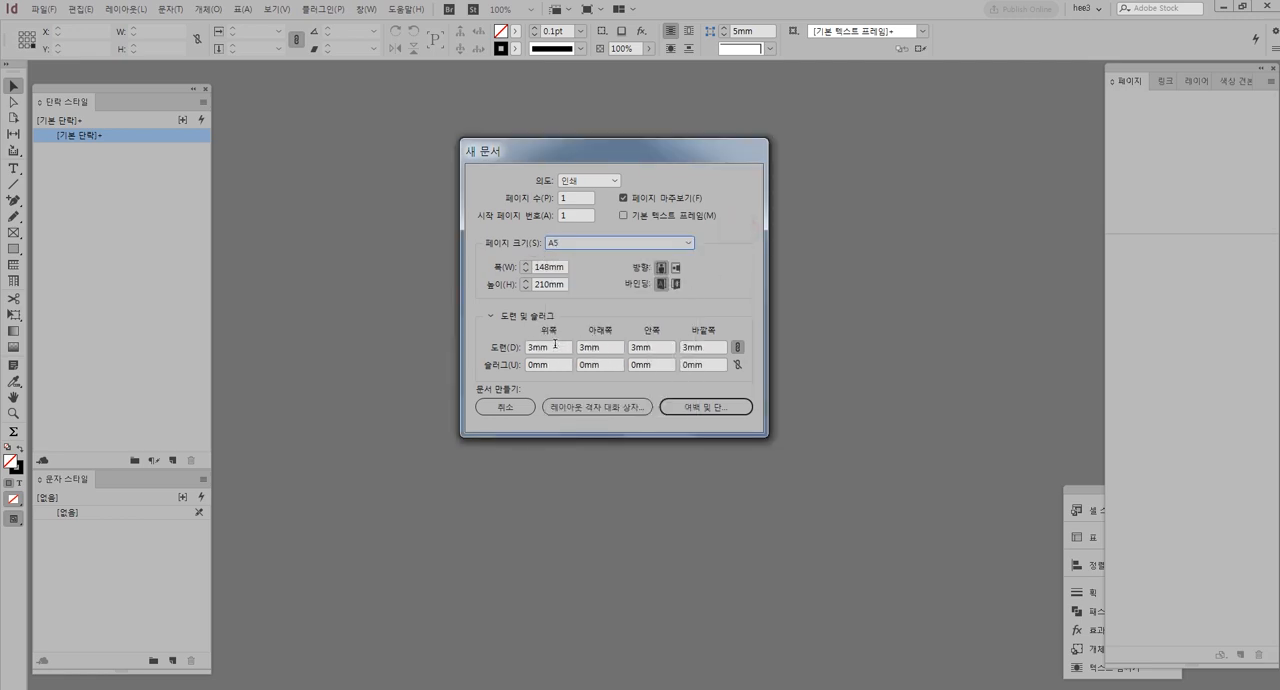
{"action": "left_click", "coordinate": [522, 346]}
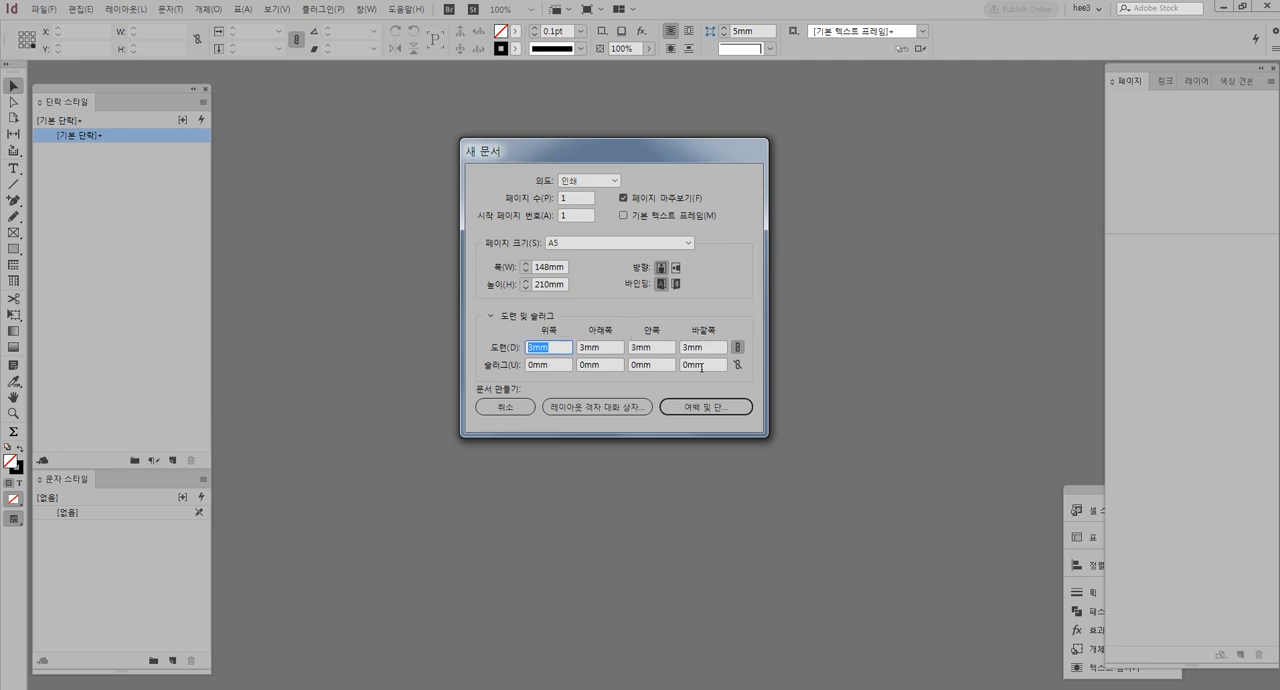
{"action": "left_click", "coordinate": [716, 409]}
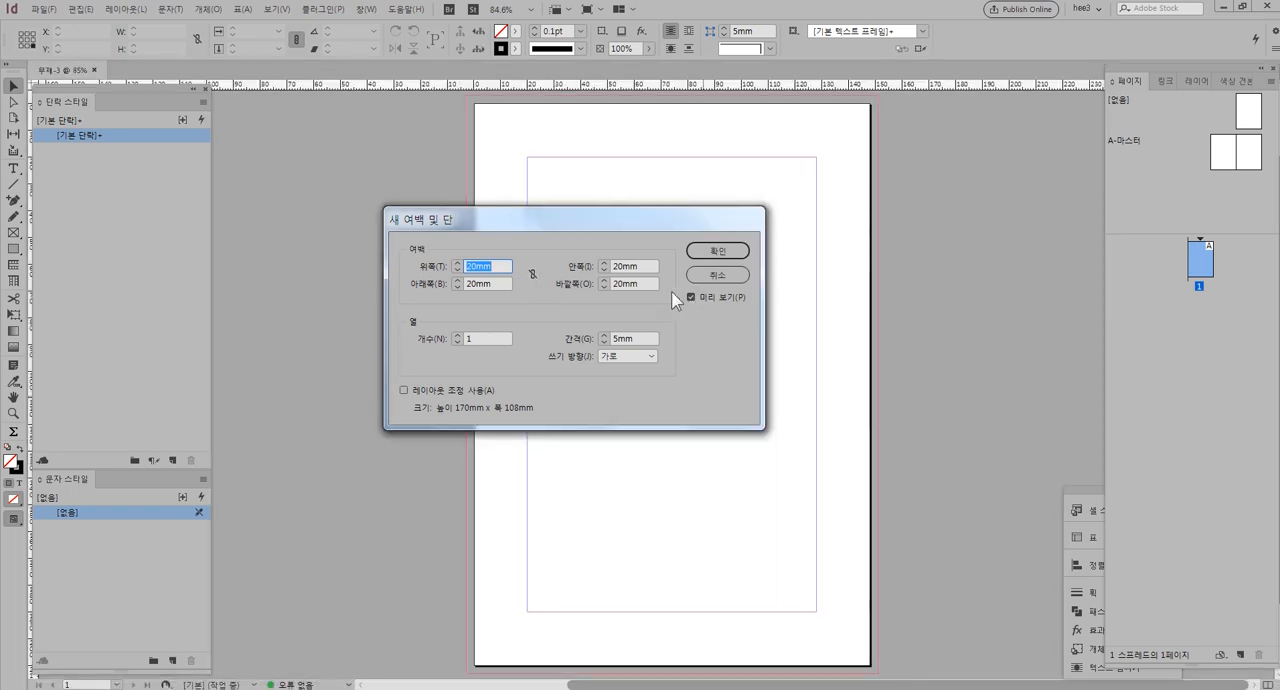
Link all four page margins and raise them together to 21 mm
{"action": "left_click", "coordinate": [532, 273]}
{"action": "left_click", "coordinate": [493, 267]}
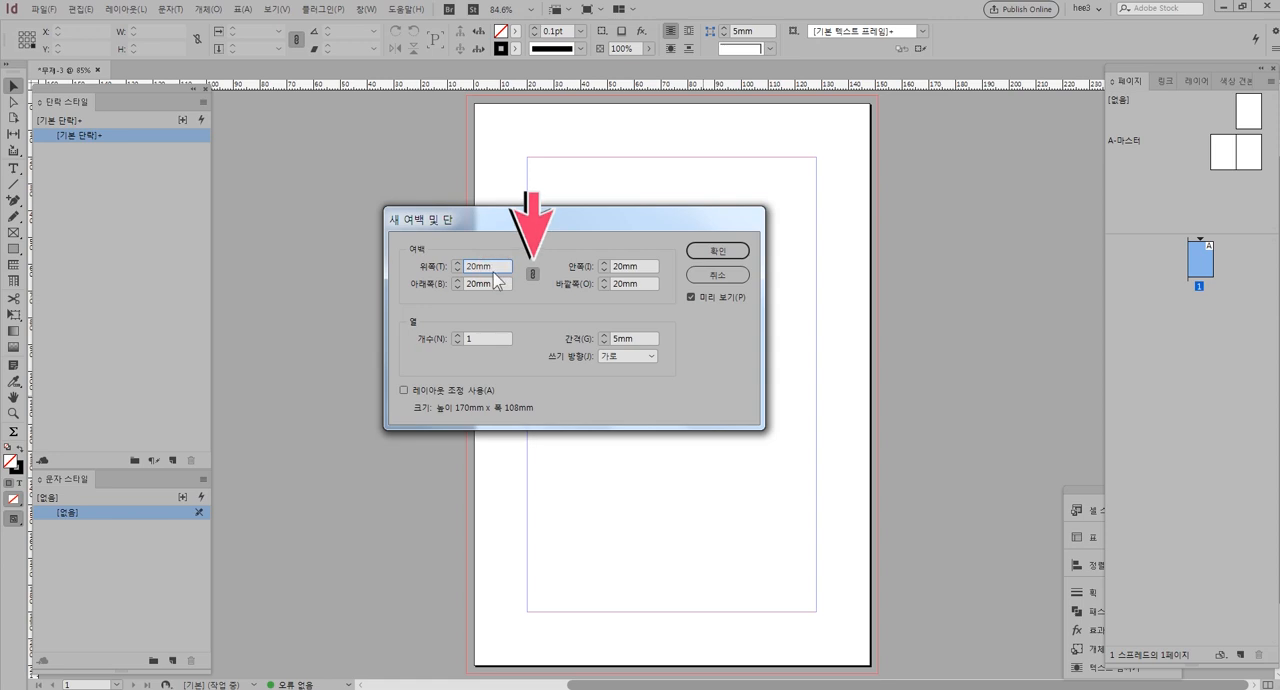
{"action": "key", "text": "Up"}
{"action": "key", "text": "Up"}
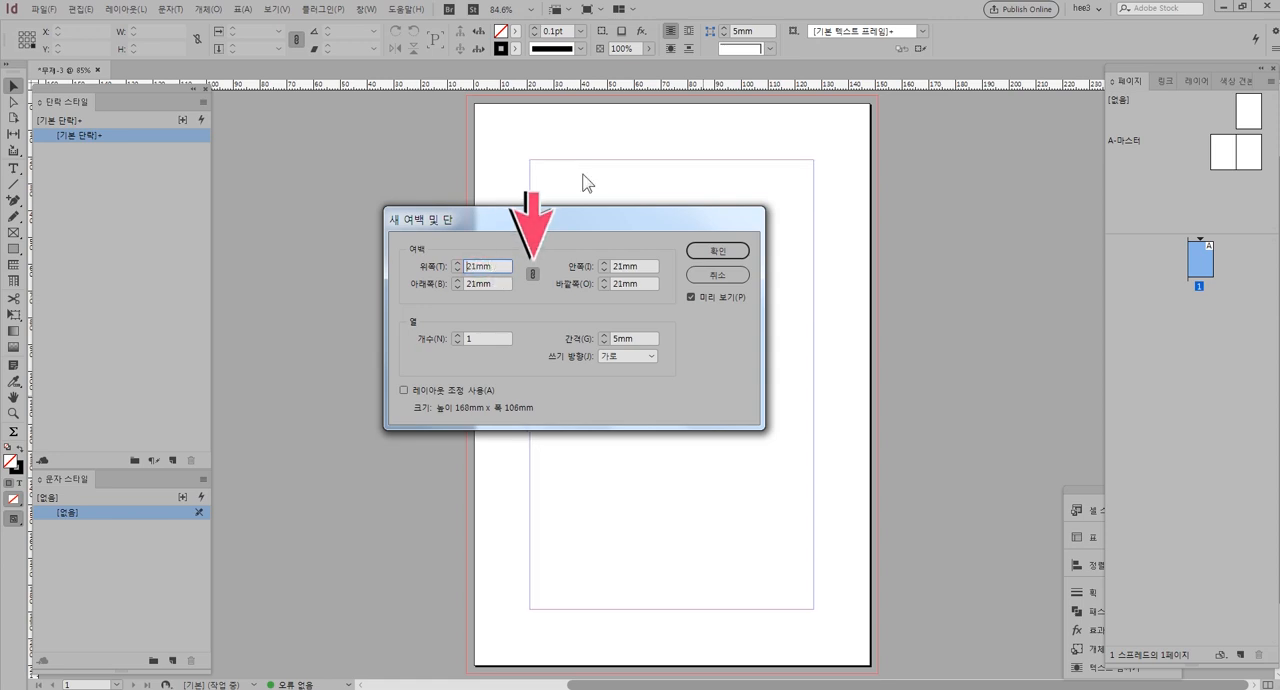
Set all linked margins to 20 mm, unlink them to make the inside margin 25 mm, and create the document
{"action": "key", "text": "Down"}
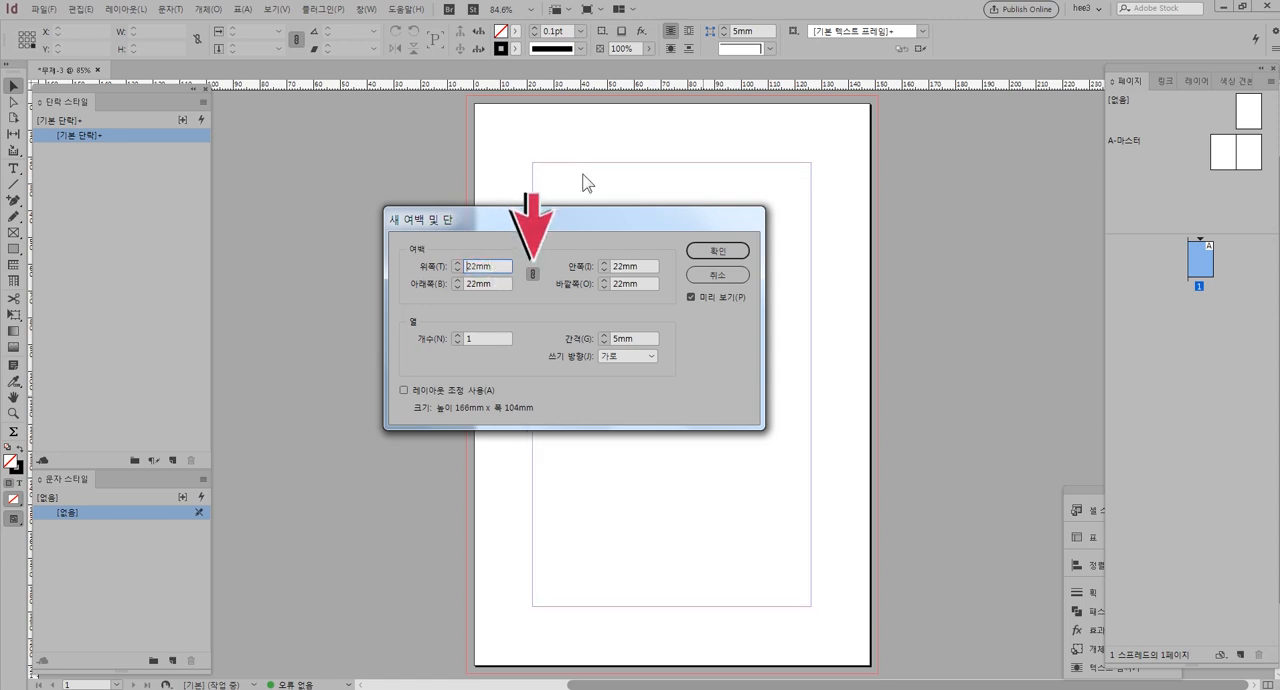
{"action": "key", "text": "Down"}
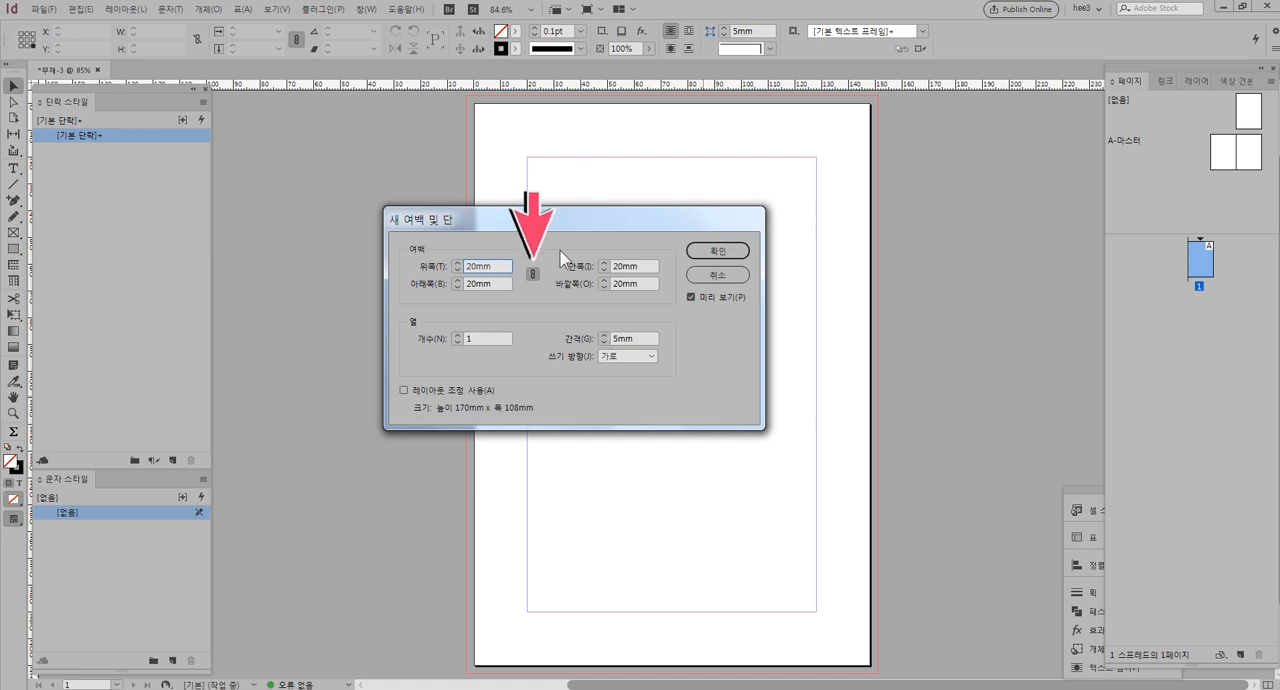
{"action": "left_click", "coordinate": [533, 272]}
{"action": "key", "text": "Up"}
{"action": "key", "text": "Up"}
{"action": "key", "text": "Up"}
{"action": "key", "text": "Up"}
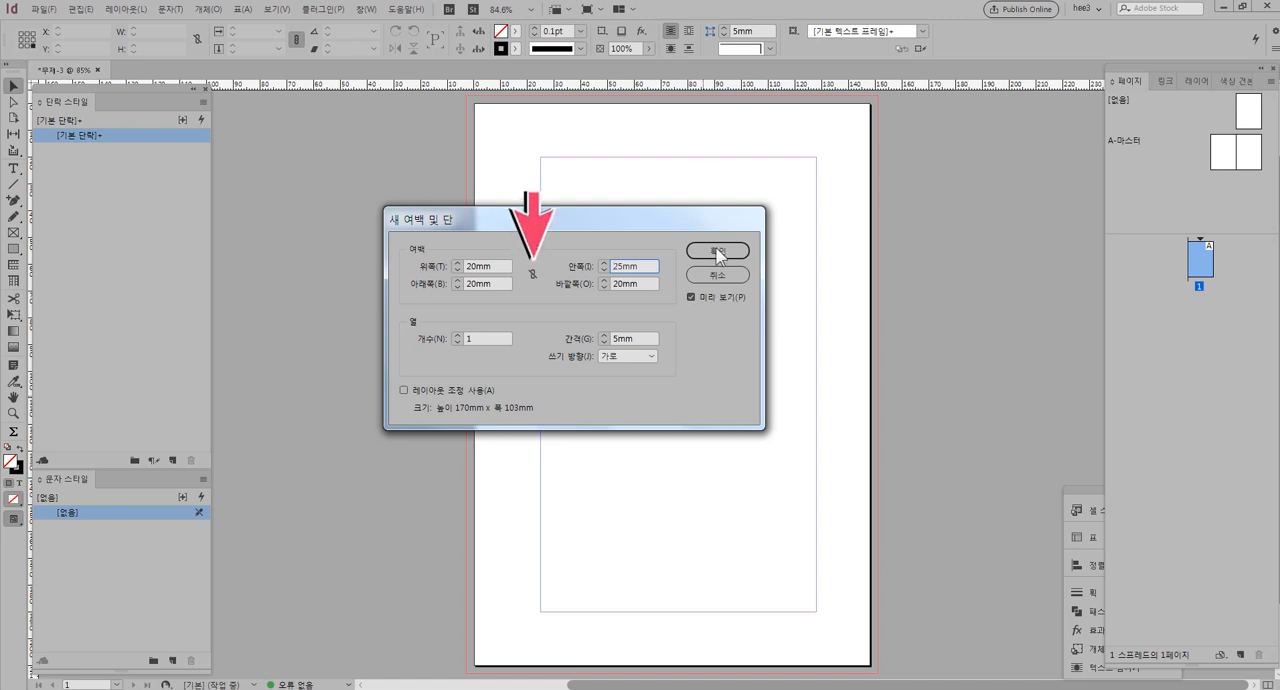
{"action": "left_click", "coordinate": [494, 262]}
{"action": "left_click", "coordinate": [724, 251]}
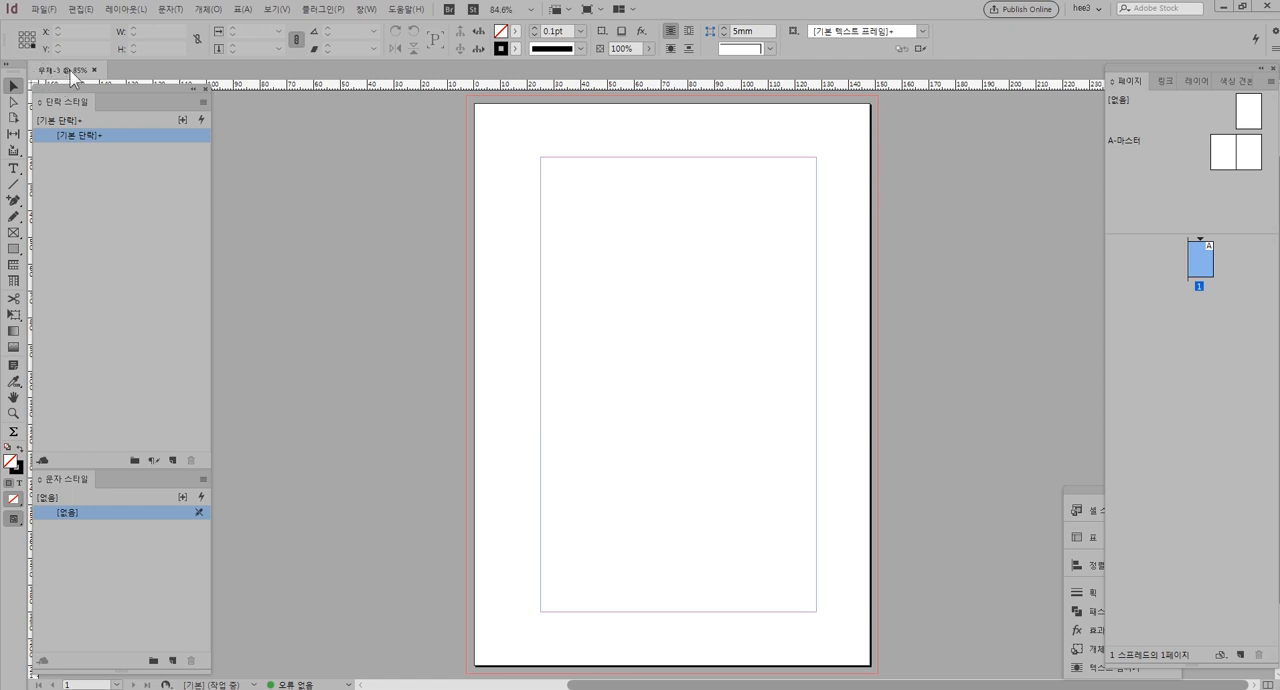
Save the document as an InDesign file named 강의1-1
{"action": "left_click", "coordinate": [45, 10]}
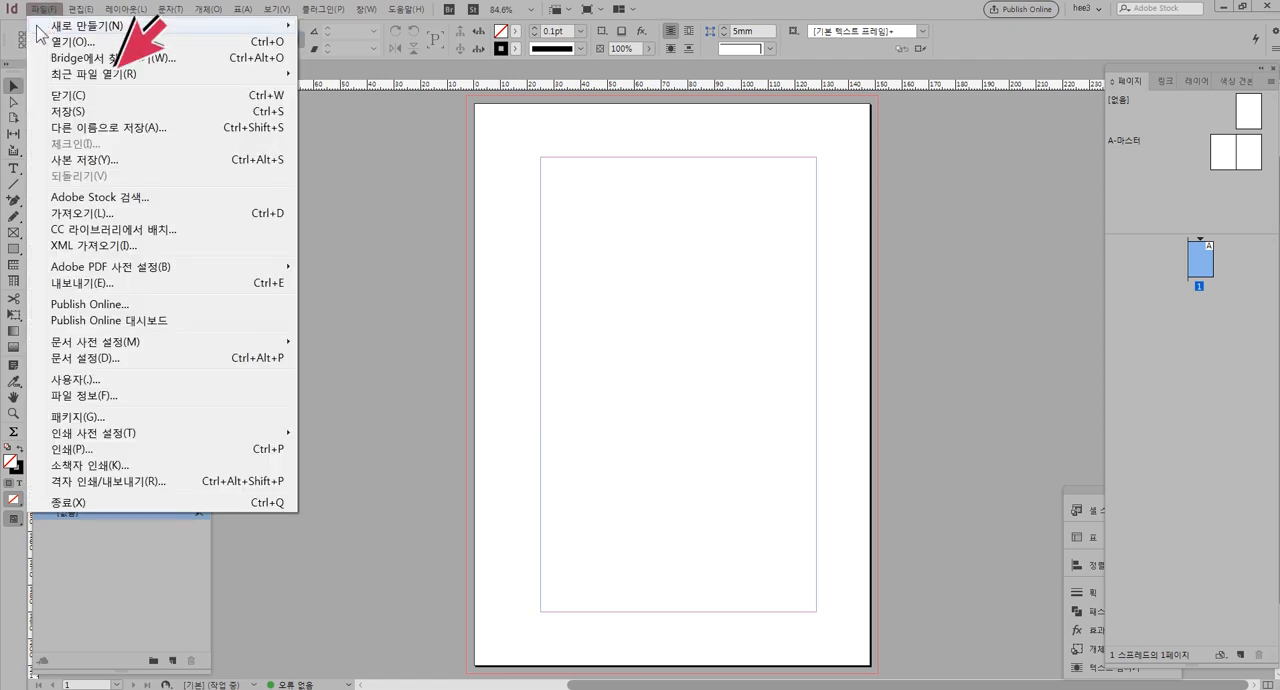
{"action": "left_click", "coordinate": [84, 111]}
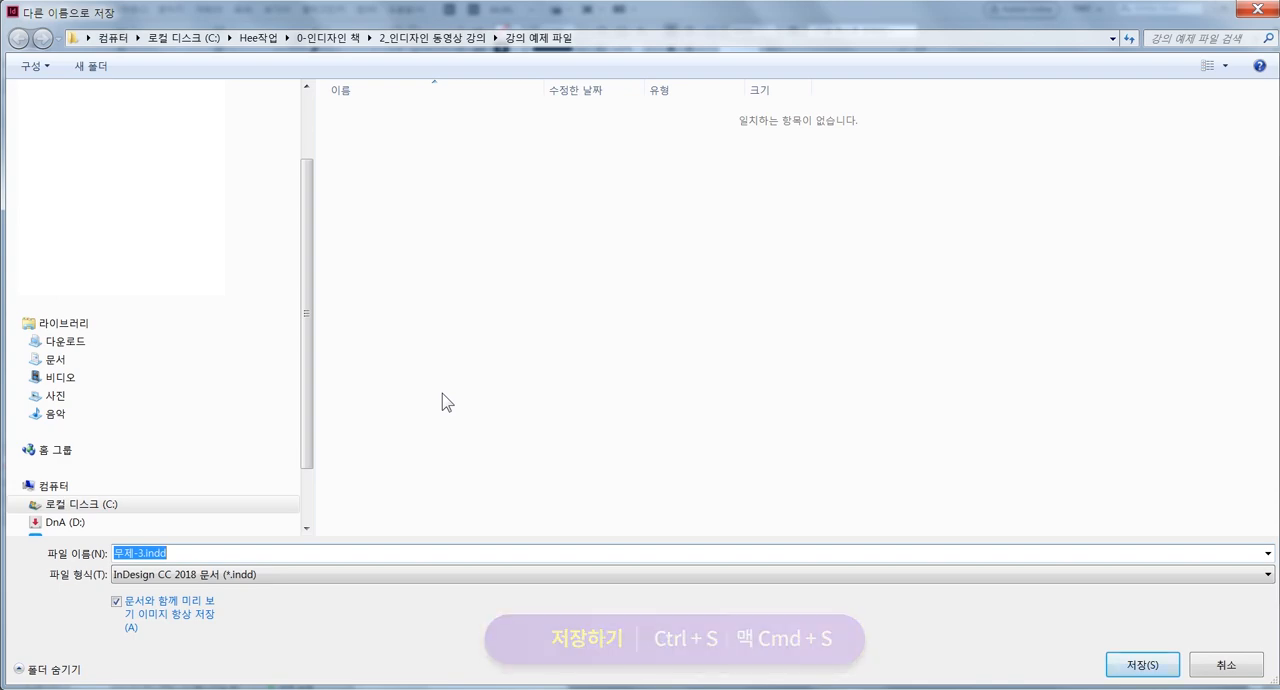
{"action": "type", "text": "강ㅇ"}
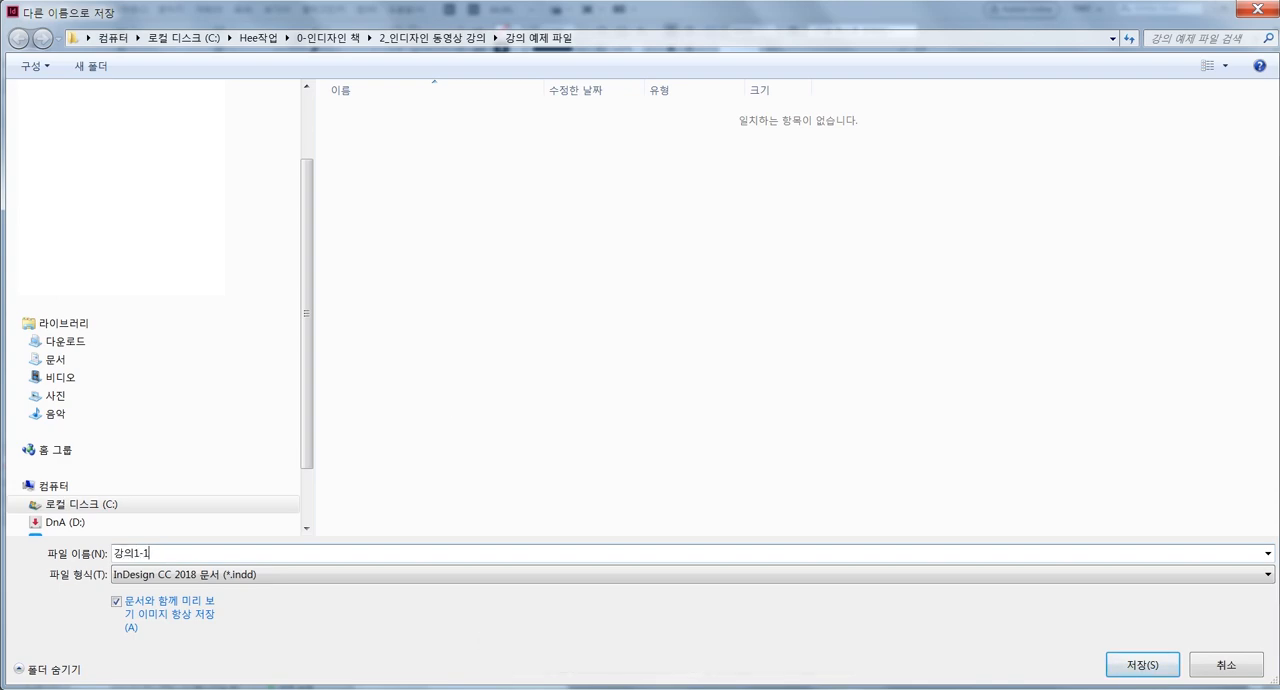
{"action": "type", "text": "1-1"}
{"action": "key", "text": "Return"}
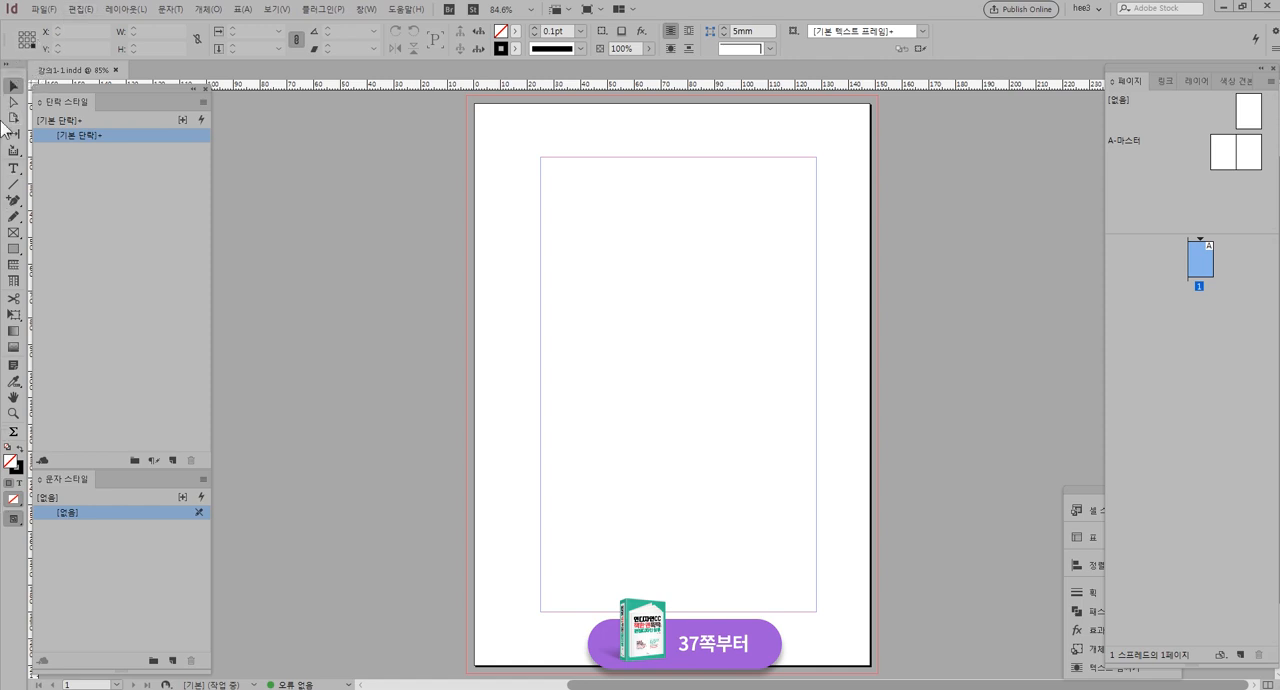
View the control options offered with the Type tool and switch back to the Selection tool
{"action": "left_click", "coordinate": [7, 64]}
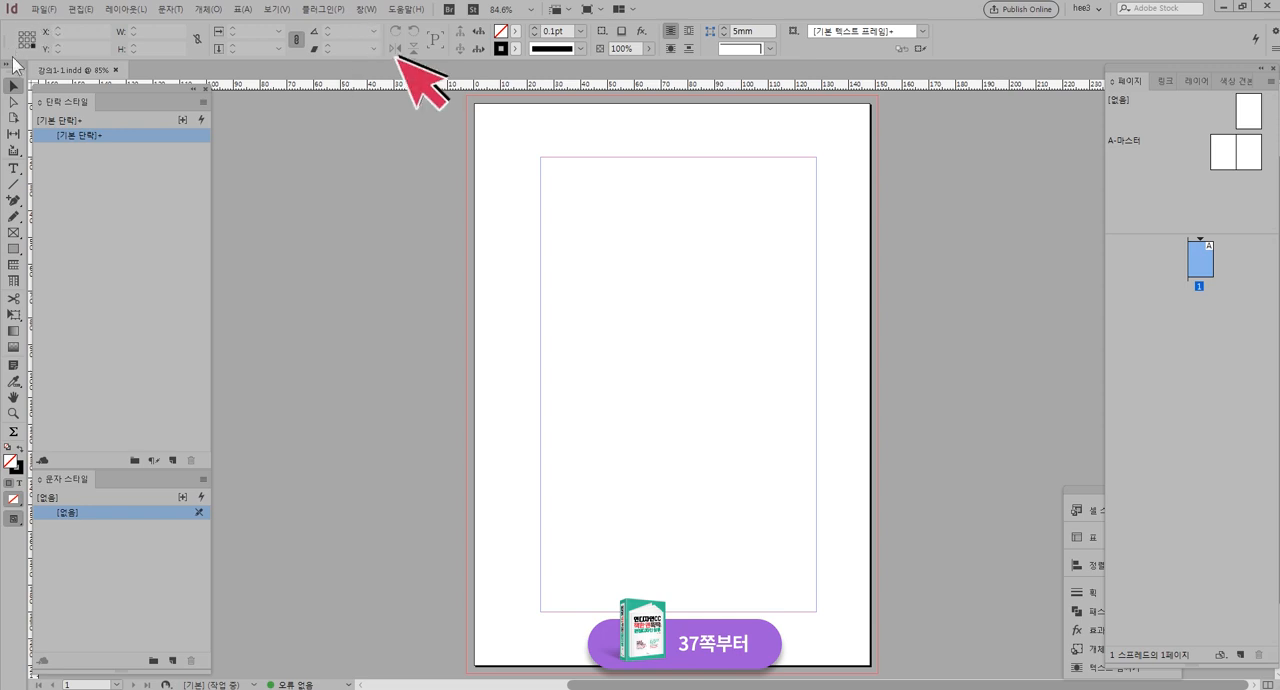
{"action": "left_click", "coordinate": [14, 170]}
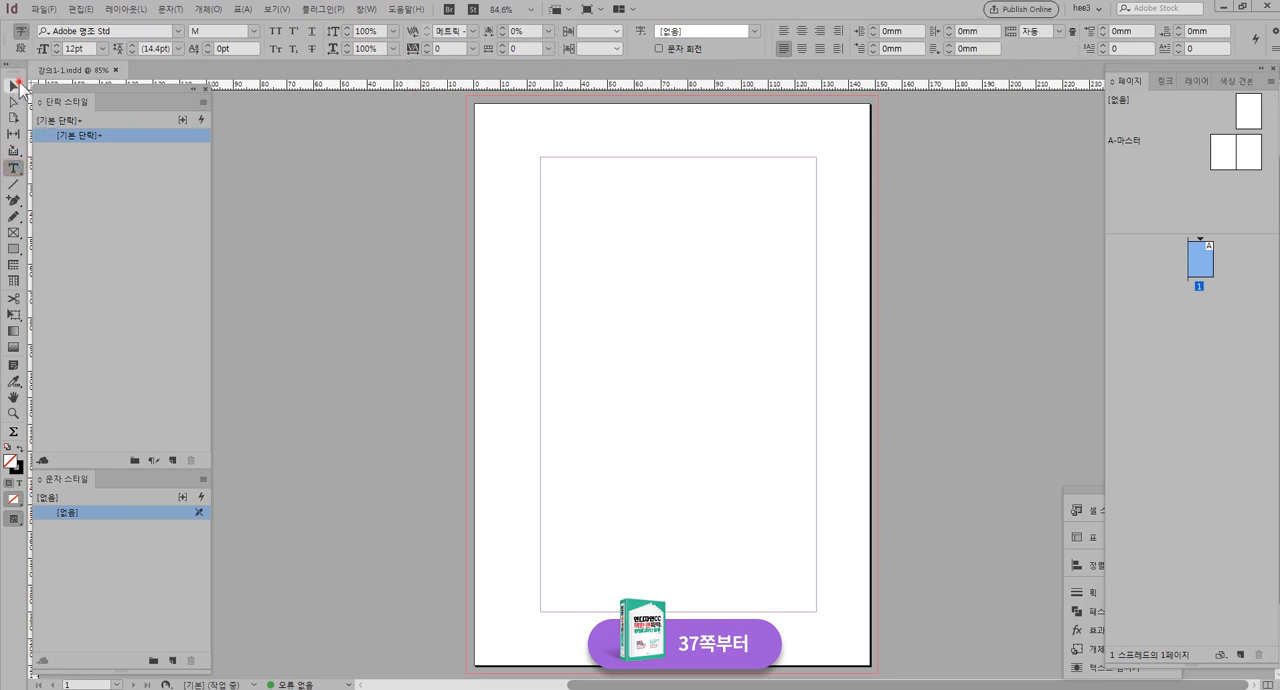
{"action": "left_click", "coordinate": [14, 86]}
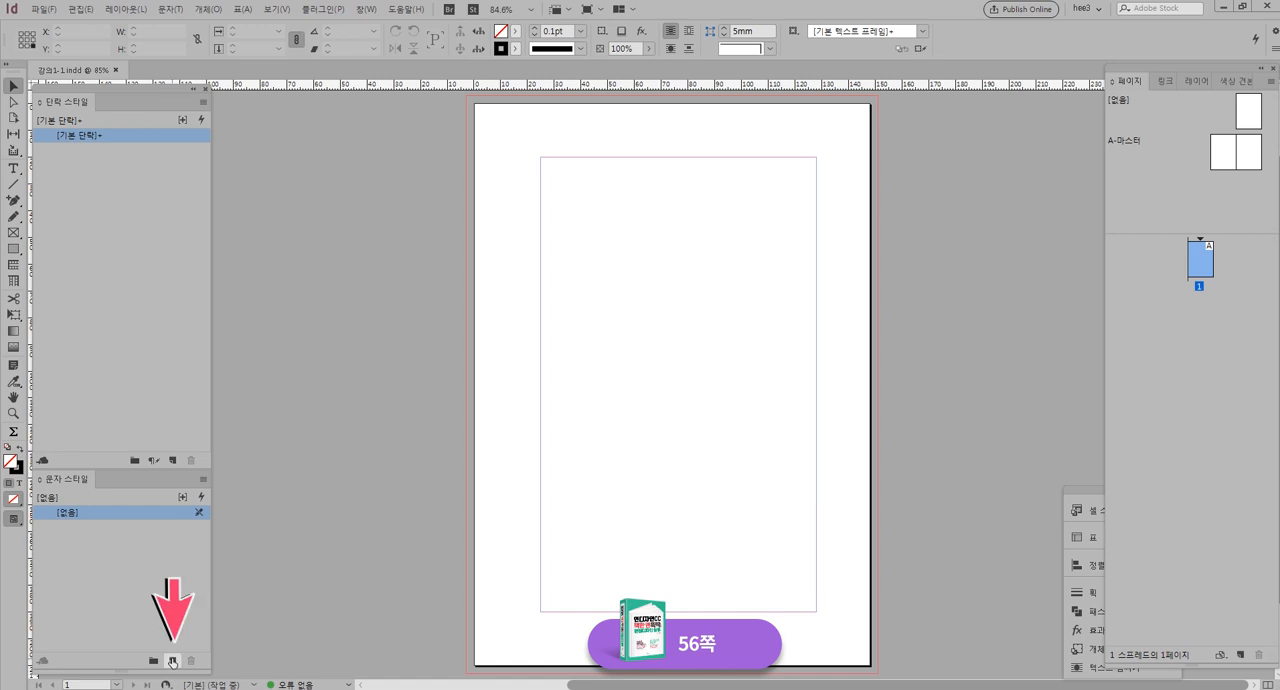
Add pages one after another until the document has 20 pages
{"action": "left_click", "coordinate": [1240, 656]}
{"action": "left_click", "coordinate": [1240, 656]}
{"action": "left_click", "coordinate": [1240, 656]}
{"action": "left_click", "coordinate": [1240, 656]}
{"action": "left_click", "coordinate": [1240, 656]}
{"action": "left_click", "coordinate": [1240, 656]}
{"action": "left_click", "coordinate": [1240, 656]}
{"action": "double_click", "coordinate": [1240, 656]}
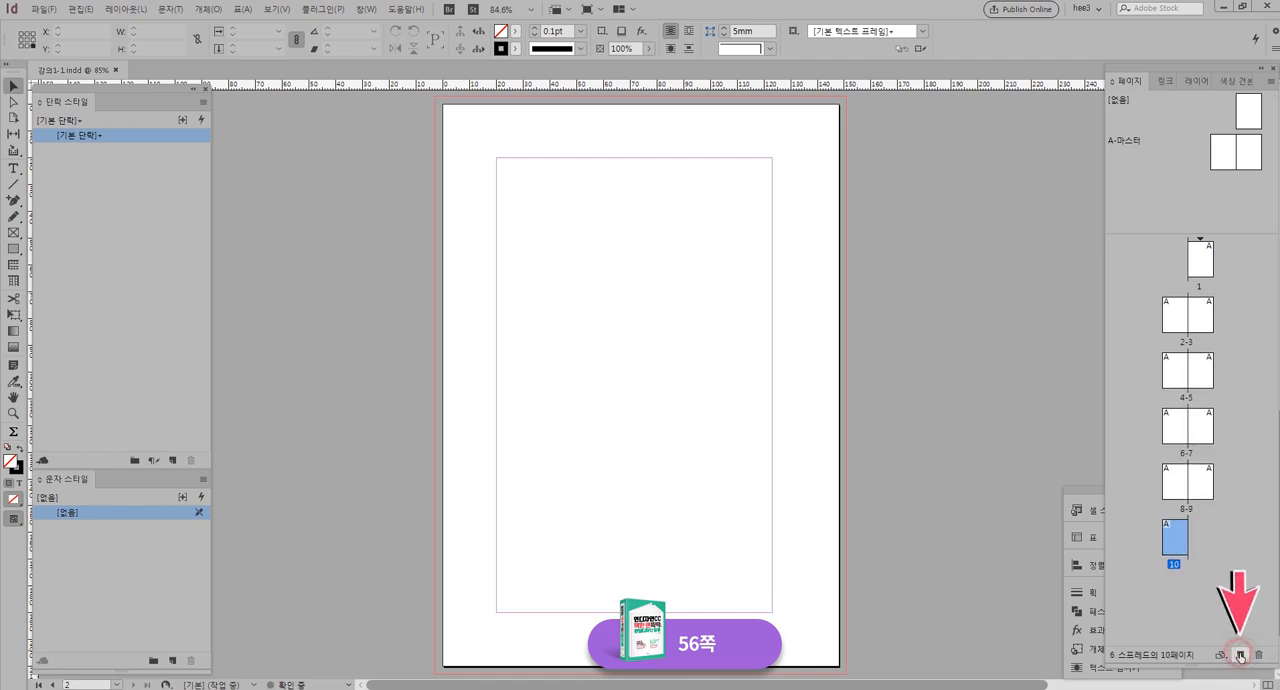
{"action": "left_click", "coordinate": [1240, 656]}
{"action": "left_click", "coordinate": [1240, 656]}
{"action": "left_click", "coordinate": [1240, 656]}
{"action": "left_click", "coordinate": [1240, 656]}
{"action": "left_click", "coordinate": [1240, 656]}
{"action": "left_click", "coordinate": [1240, 656]}
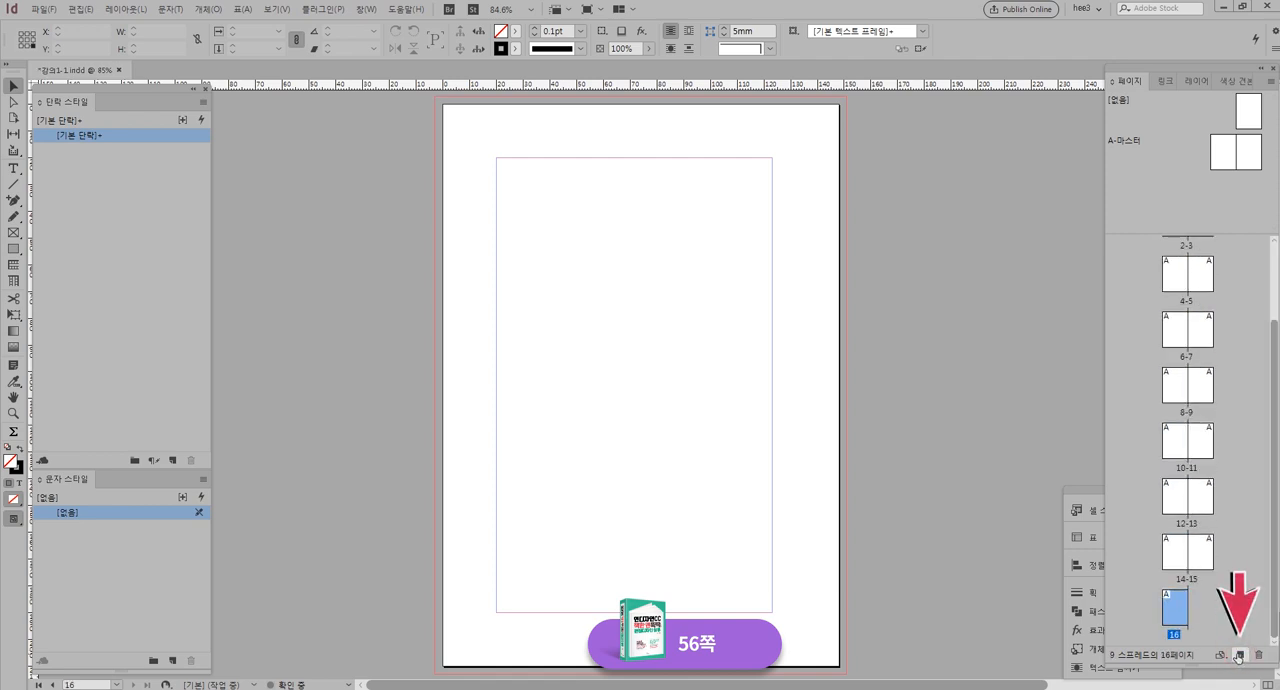
{"action": "left_click", "coordinate": [1240, 656]}
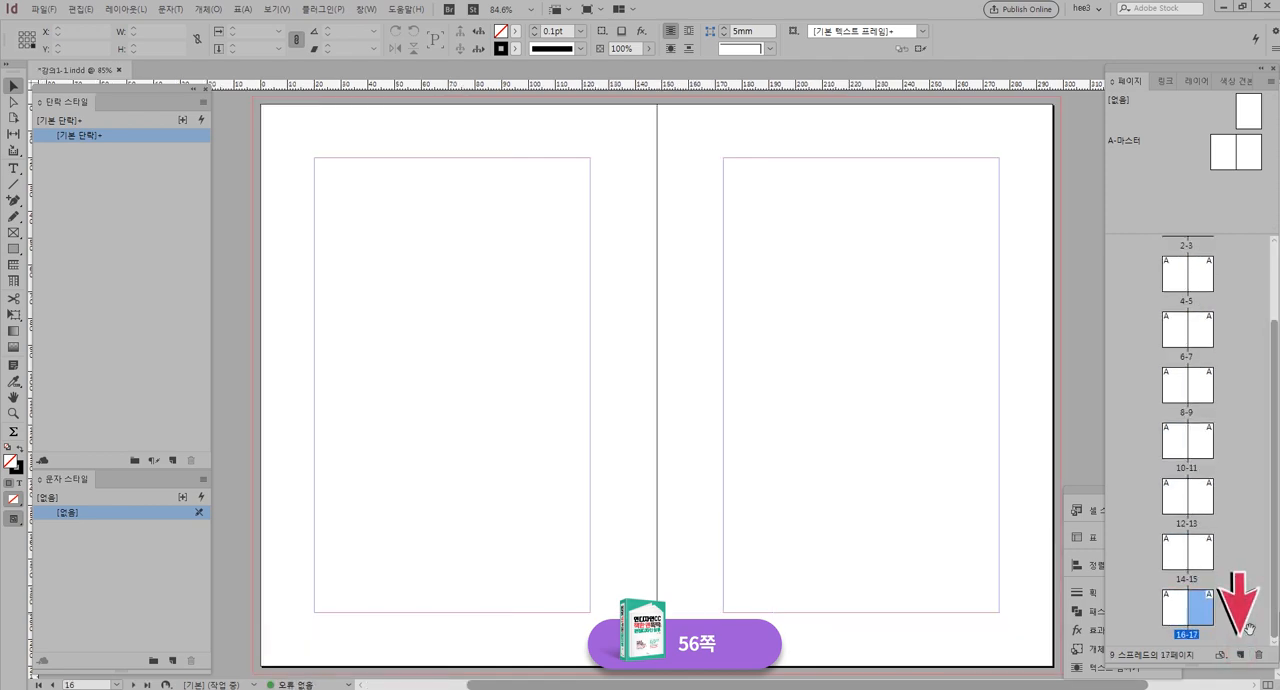
{"action": "left_click", "coordinate": [1240, 656]}
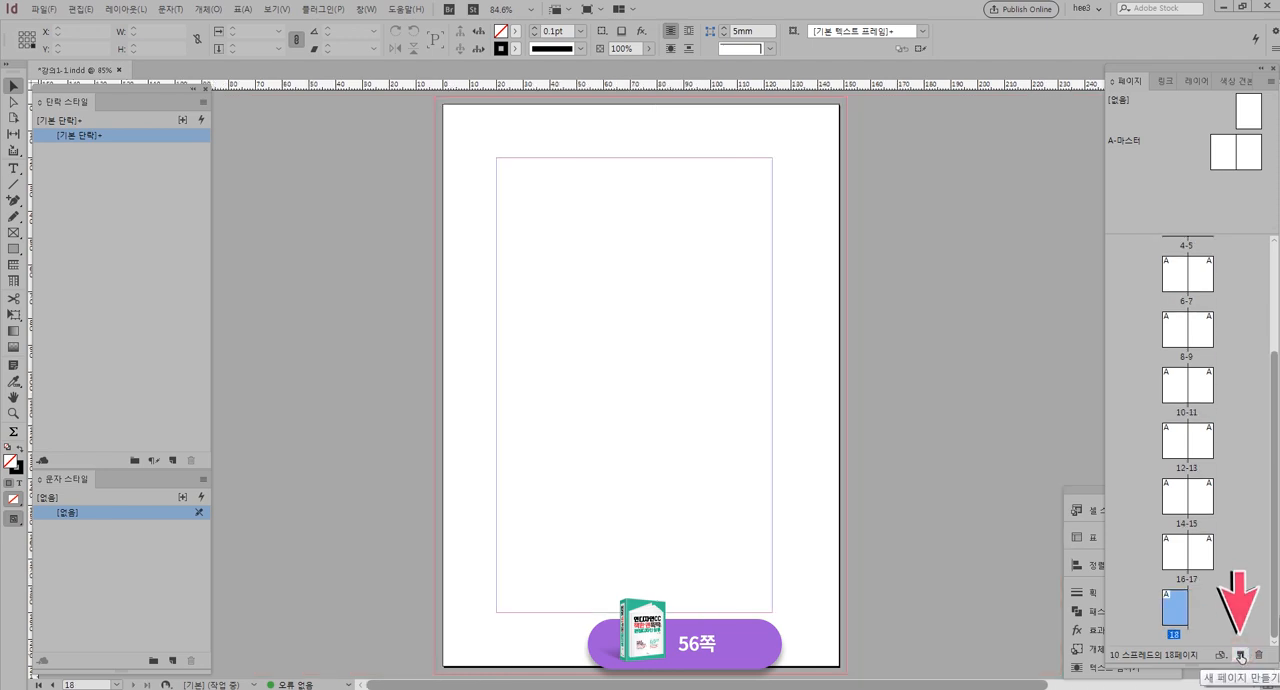
{"action": "left_click", "coordinate": [1240, 656]}
{"action": "left_click", "coordinate": [1240, 656]}
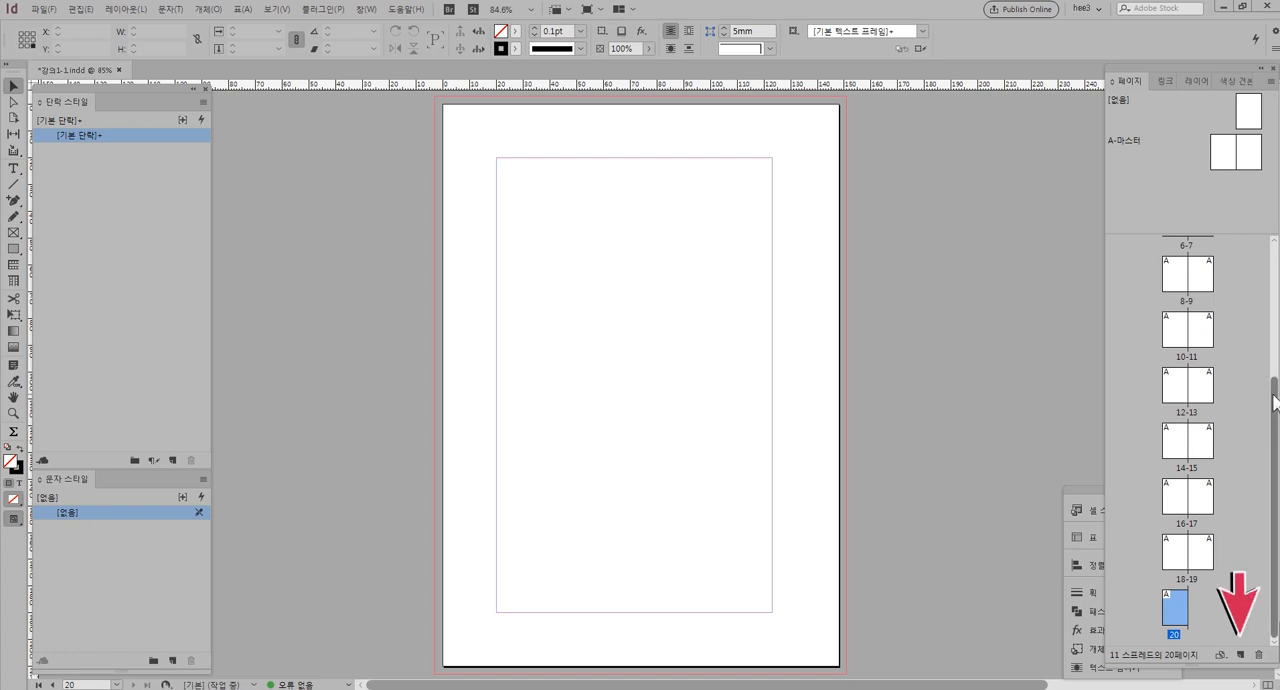
Look through the page thumbnails from page 1 to page 20 and display page 2 in the document window
{"action": "left_click_drag", "start_coordinate": [1272, 378], "coordinate": [1277, 330]}
{"action": "scroll", "coordinate": [1272, 322], "scroll_direction": "down", "scroll_amount": 3}
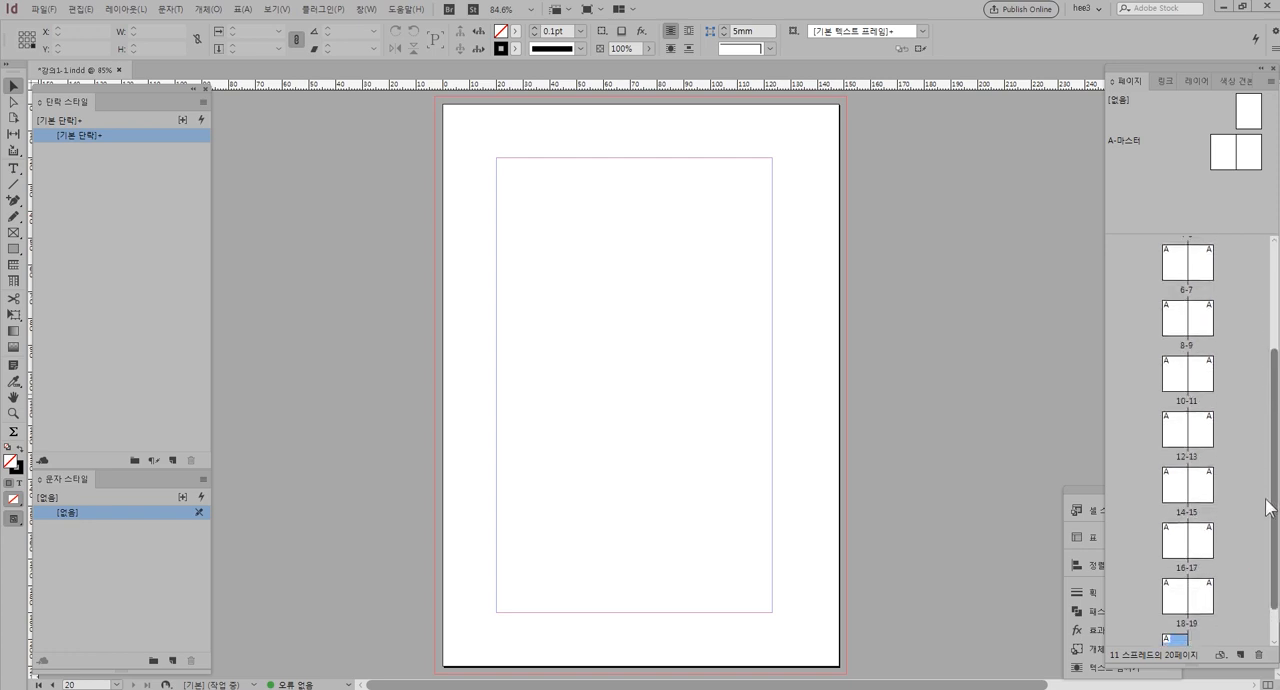
{"action": "scroll", "coordinate": [1243, 291], "scroll_direction": "up", "scroll_amount": 5}
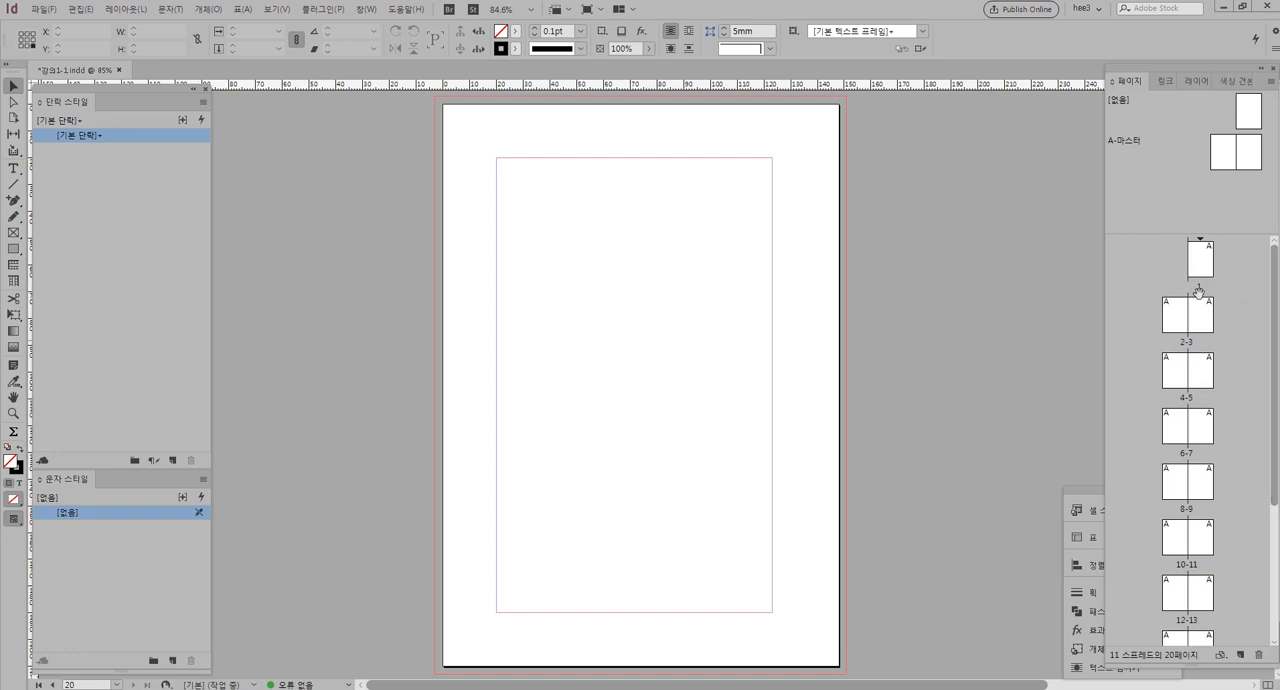
{"action": "left_click", "coordinate": [1242, 342]}
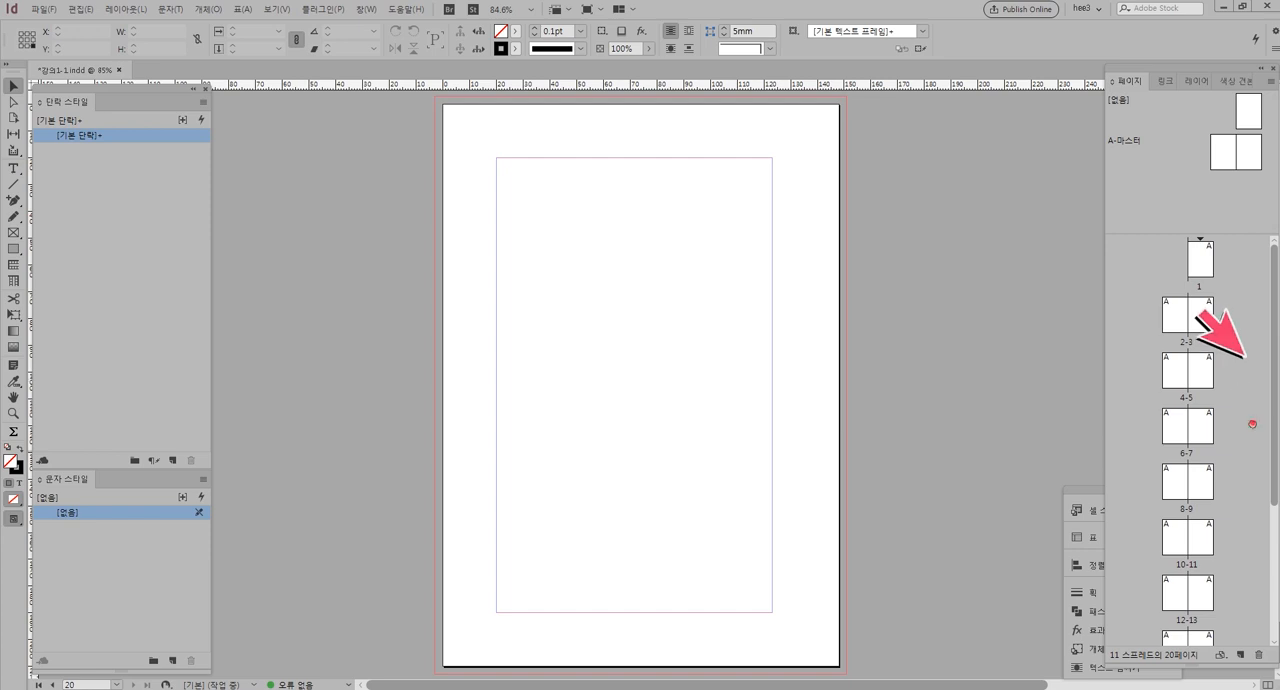
{"action": "scroll", "coordinate": [1251, 300], "scroll_direction": "down", "scroll_amount": 2}
{"action": "scroll", "coordinate": [1251, 300], "scroll_direction": "down", "scroll_amount": 3}
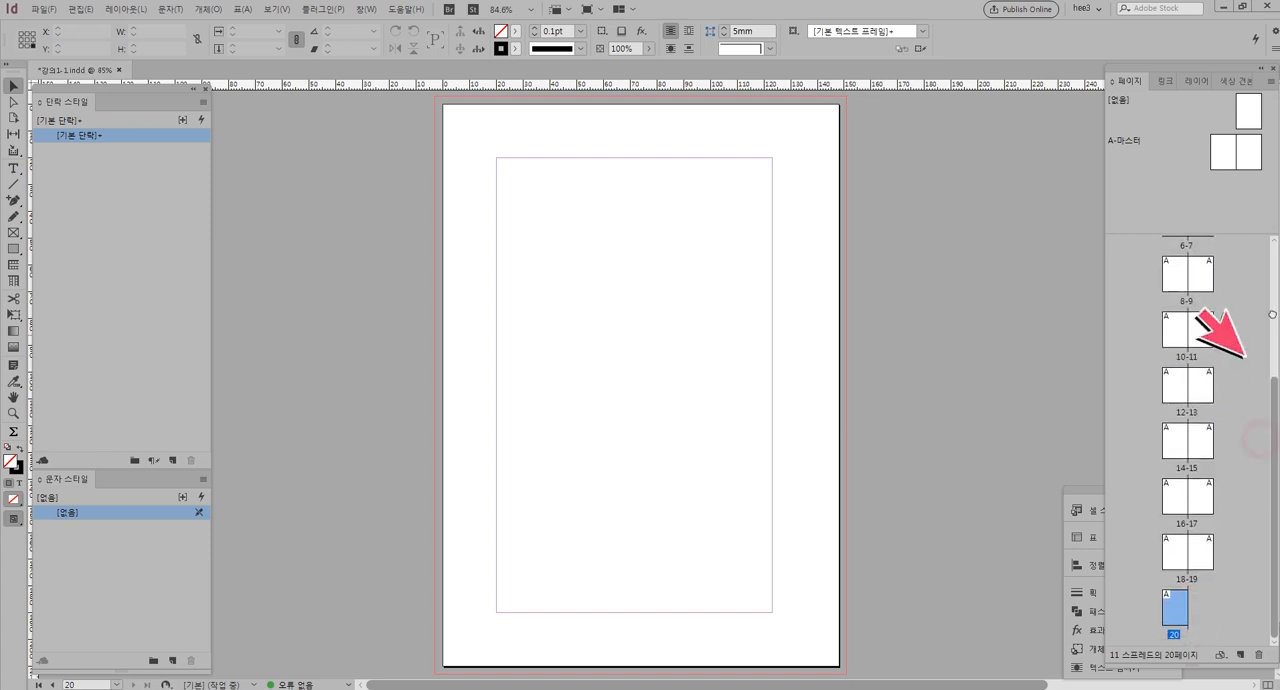
{"action": "scroll", "coordinate": [1244, 303], "scroll_direction": "up", "scroll_amount": 5}
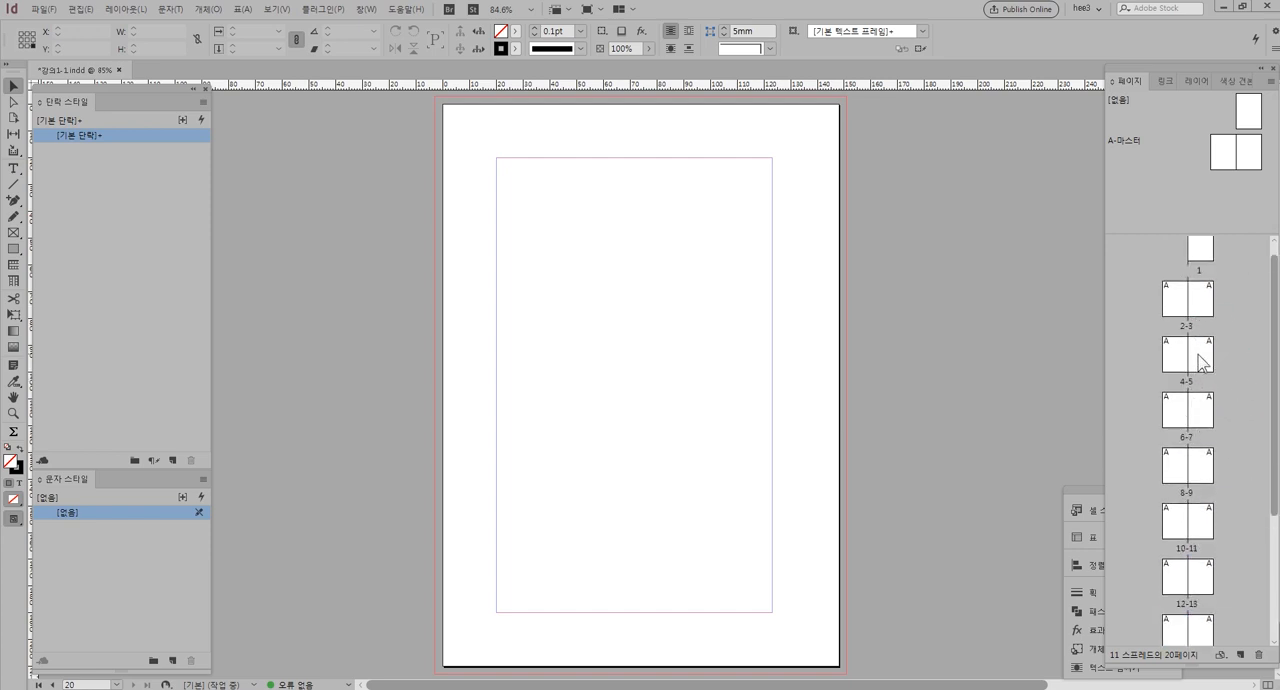
{"action": "left_click", "coordinate": [1199, 342]}
{"action": "scroll", "coordinate": [1243, 320], "scroll_direction": "down", "scroll_amount": 2}
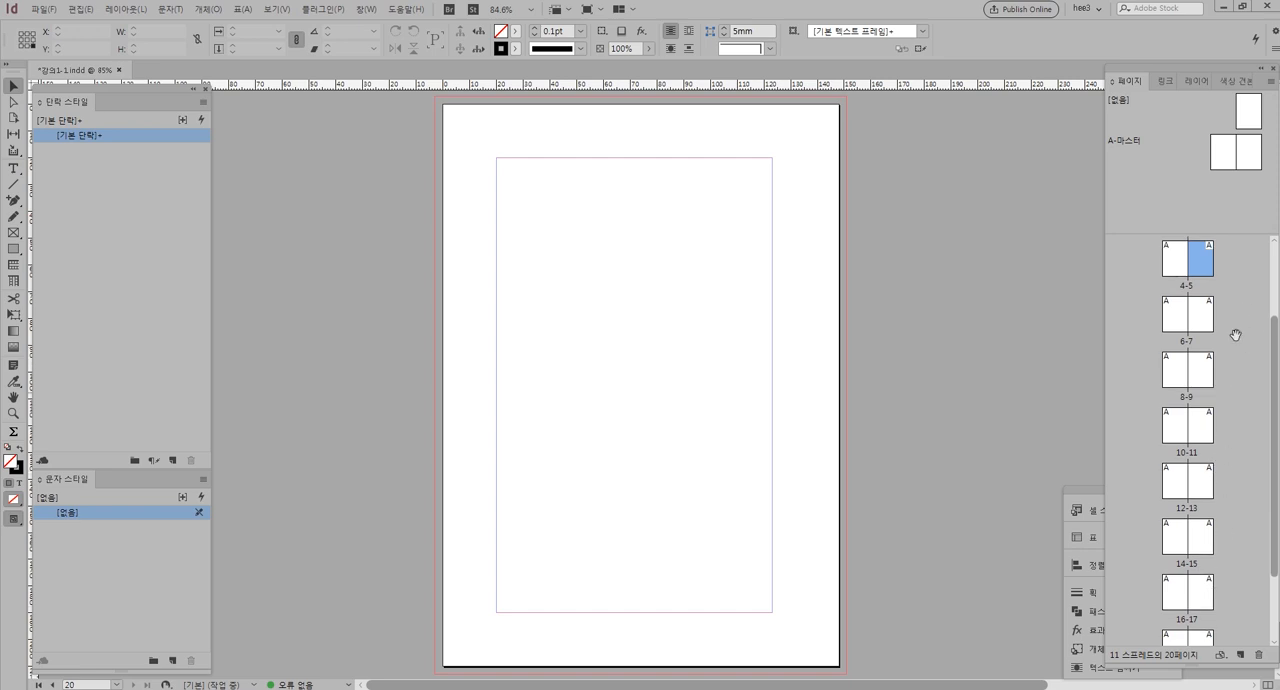
{"action": "scroll", "coordinate": [1248, 341], "scroll_direction": "up", "scroll_amount": 2}
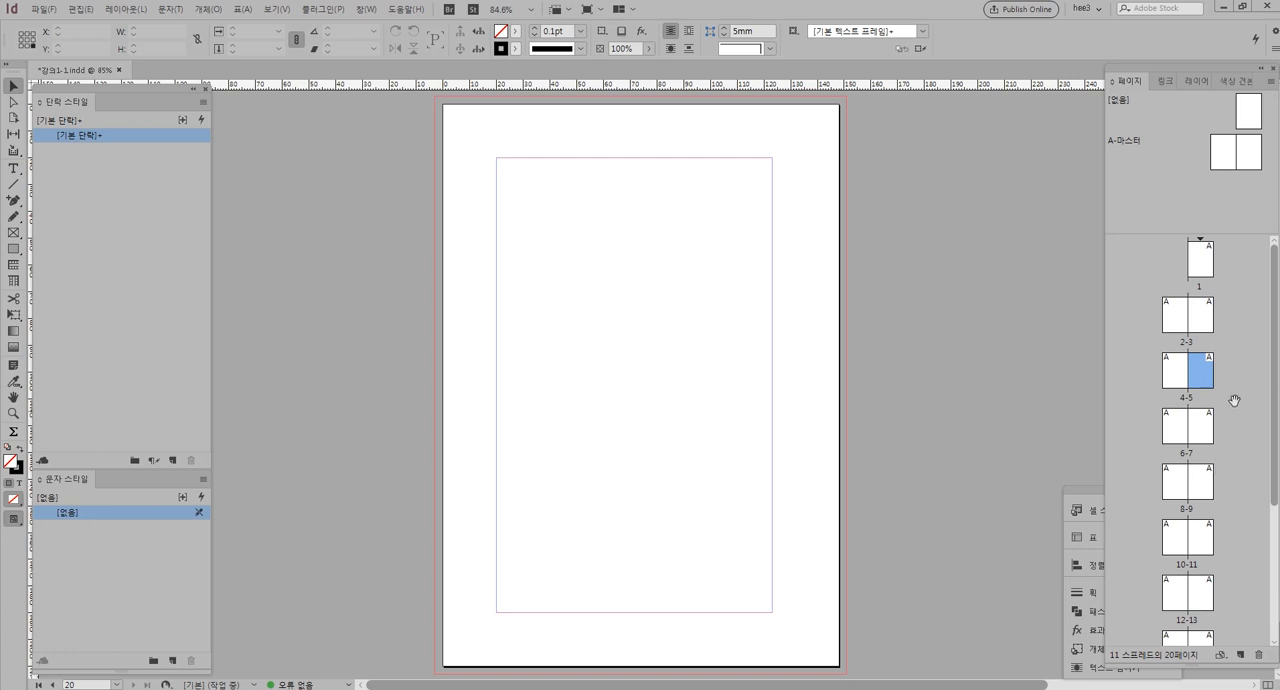
{"action": "left_click", "coordinate": [1168, 325]}
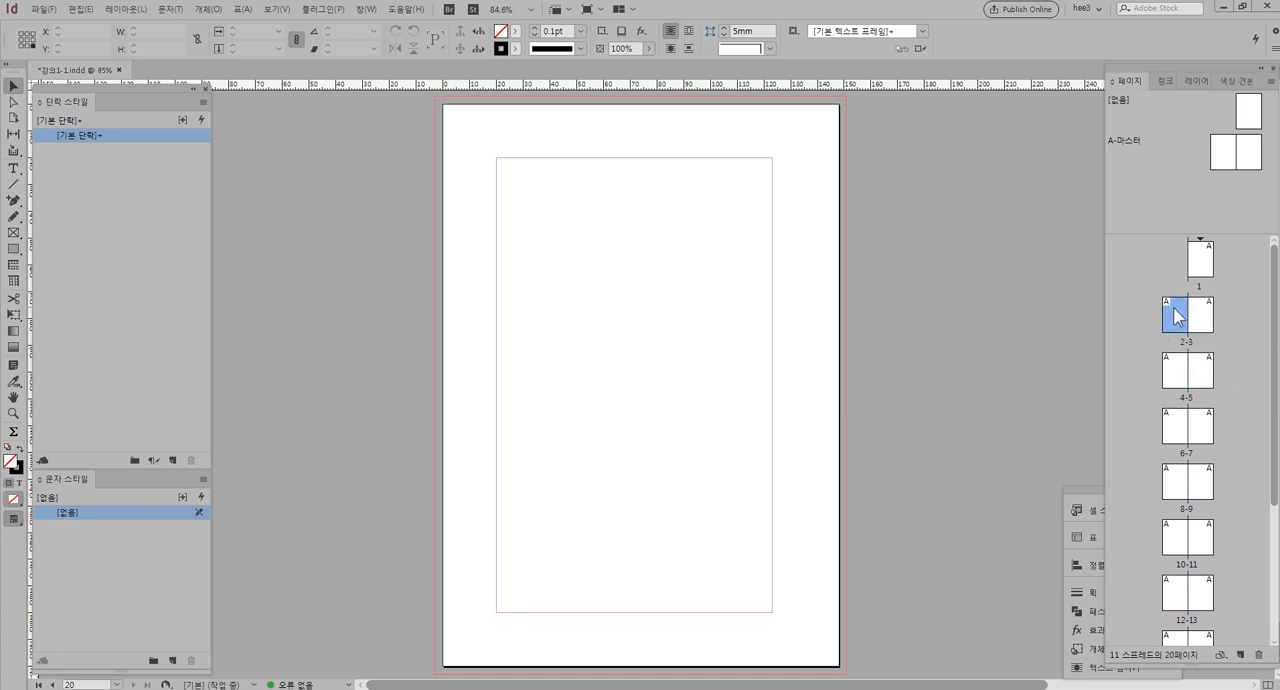
{"action": "double_click", "coordinate": [1174, 308]}
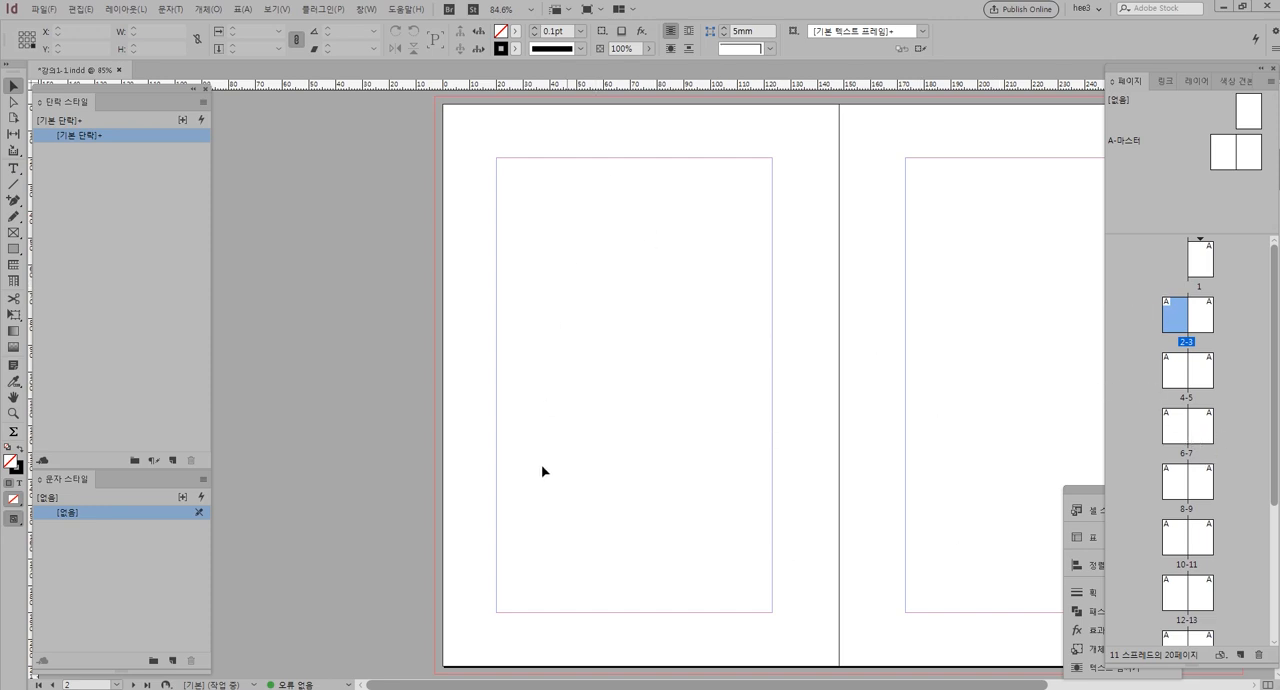
Jump to page 10 by its page number, return to page 2, and bring up the Go to Page dialog
{"action": "left_click", "coordinate": [117, 685]}
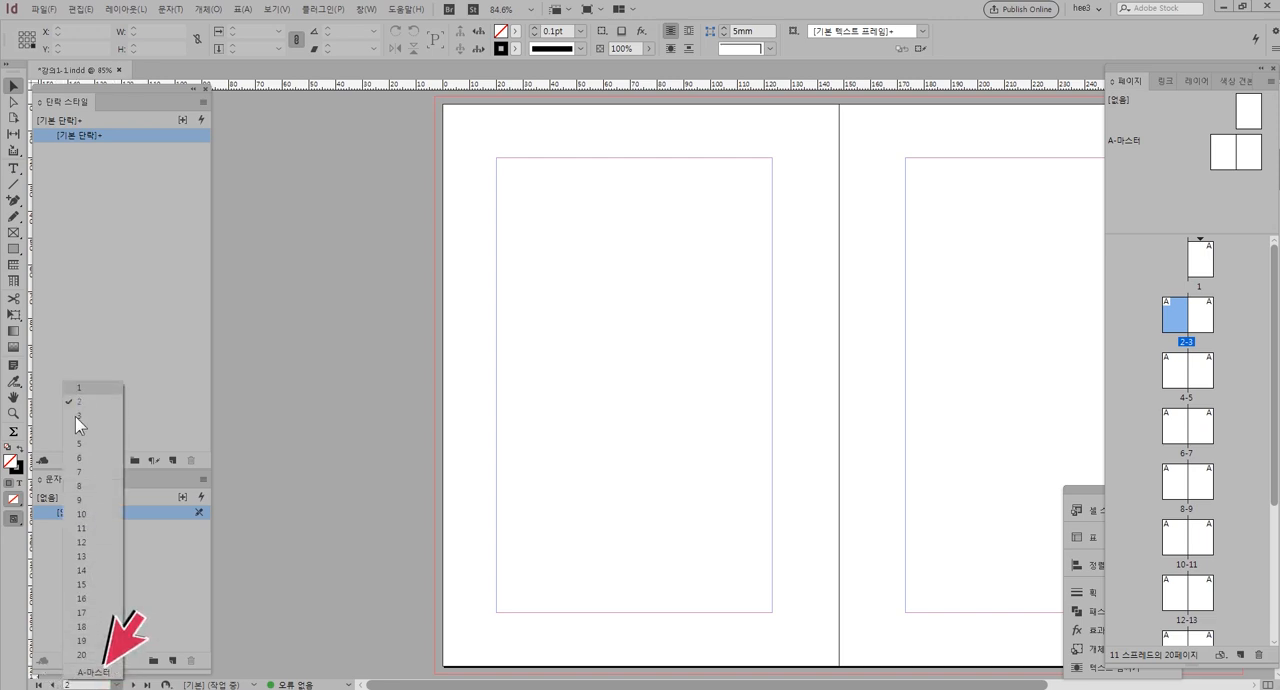
{"action": "left_click", "coordinate": [87, 675]}
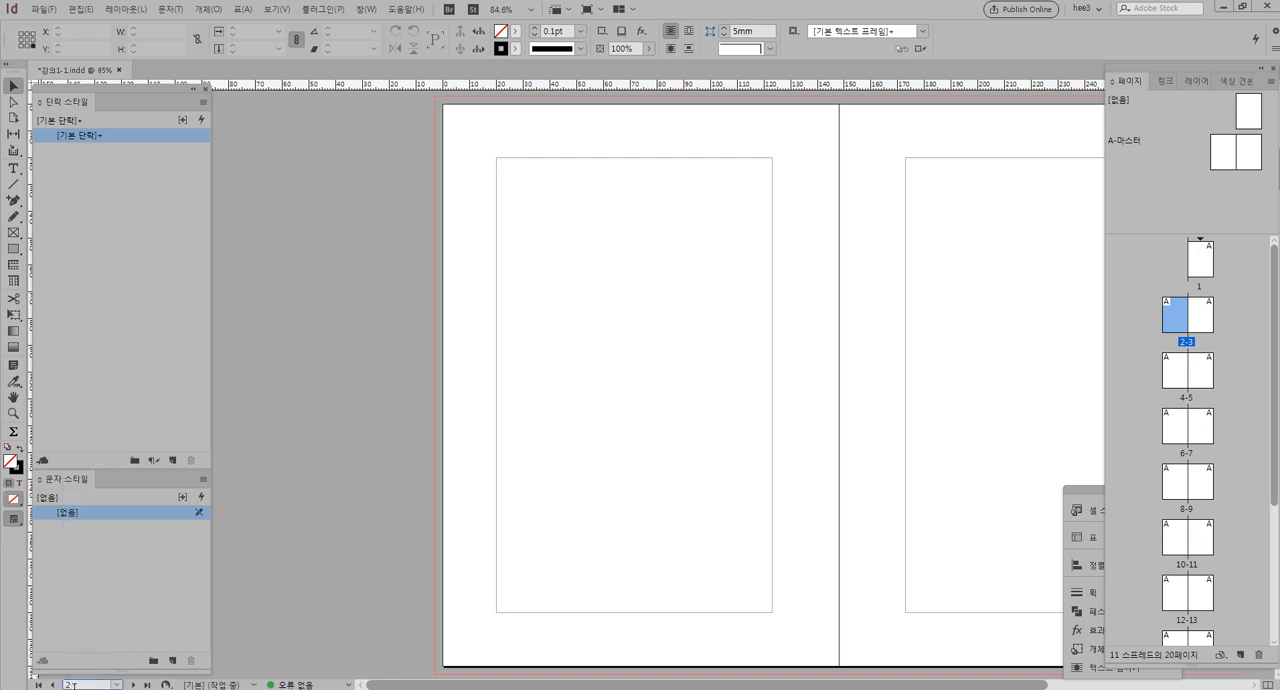
{"action": "type", "text": "10"}
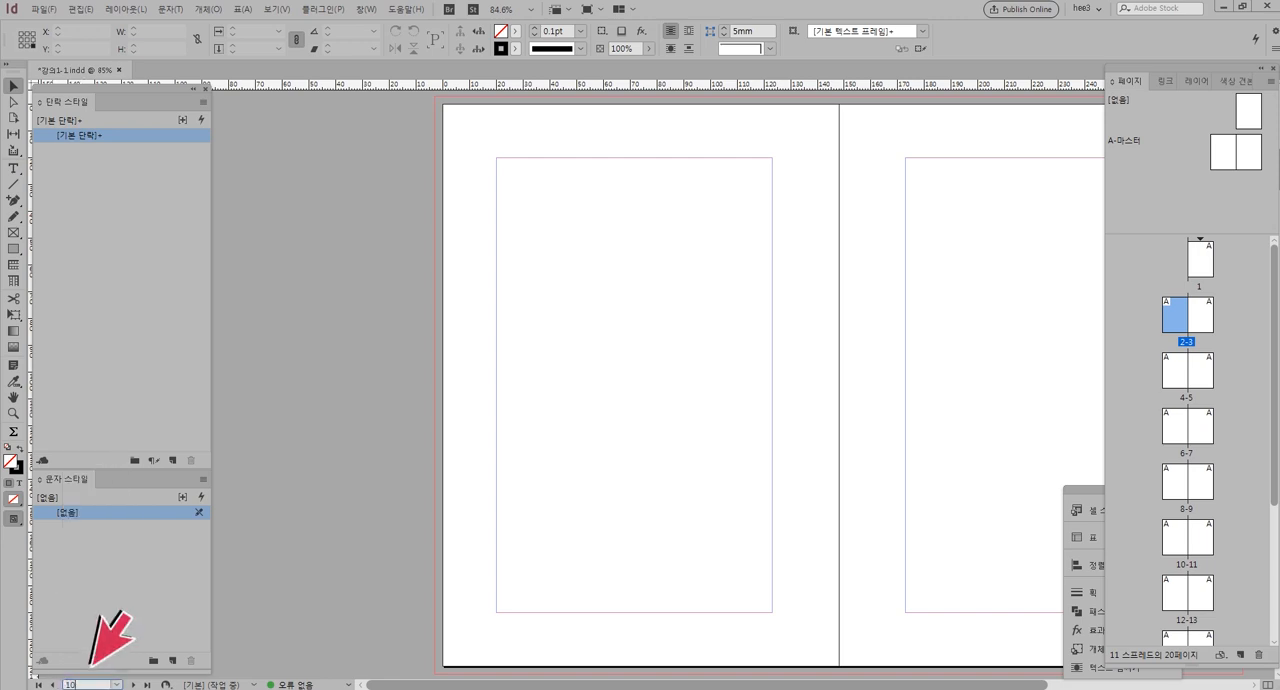
{"action": "key", "text": "Return"}
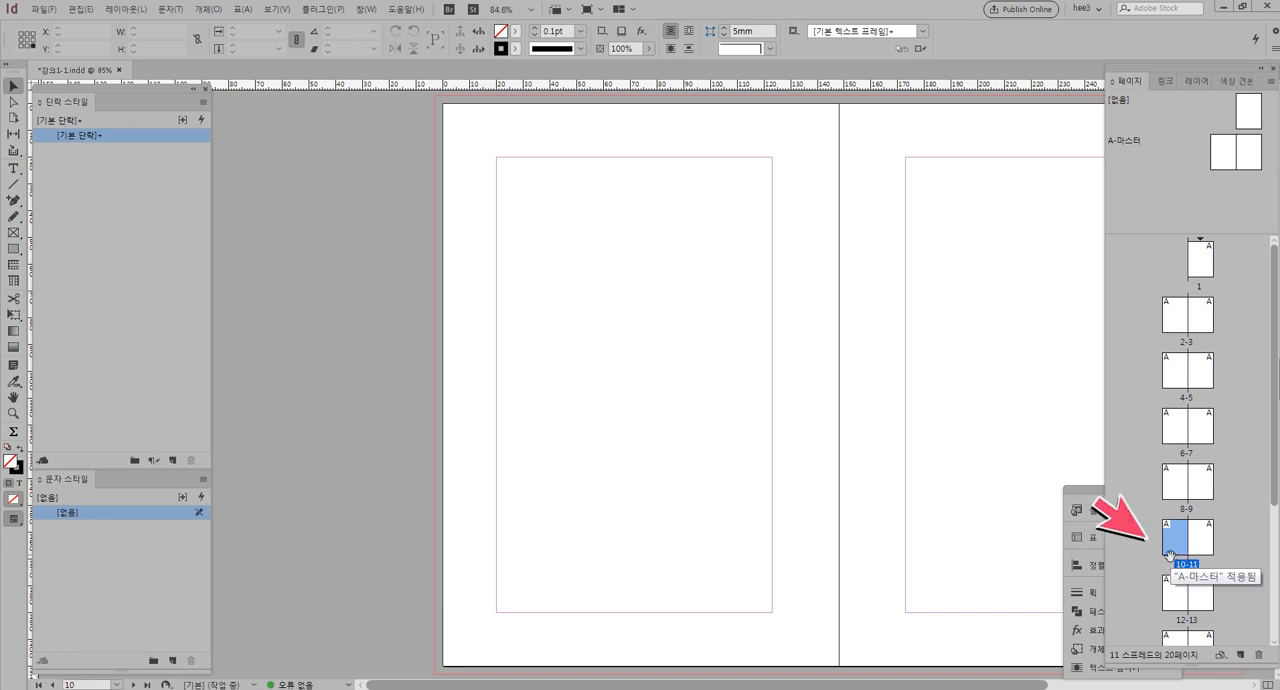
{"action": "double_click", "coordinate": [1175, 318]}
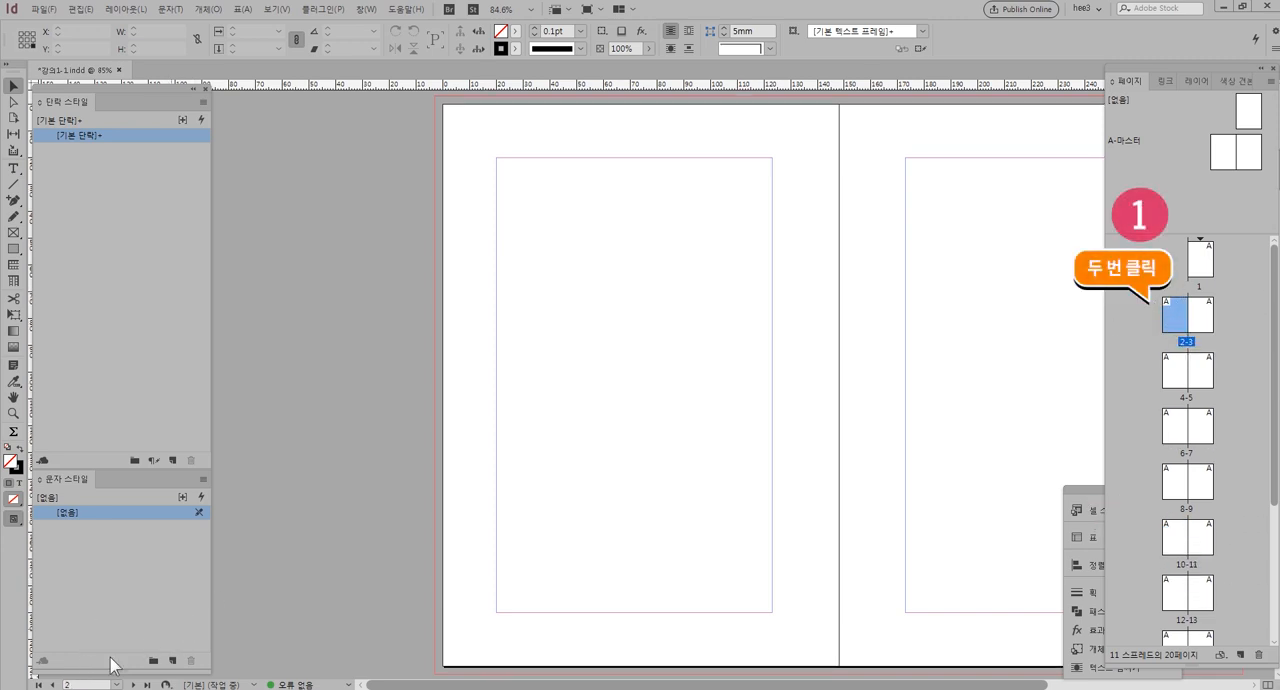
{"action": "key", "text": "ctrl+j"}
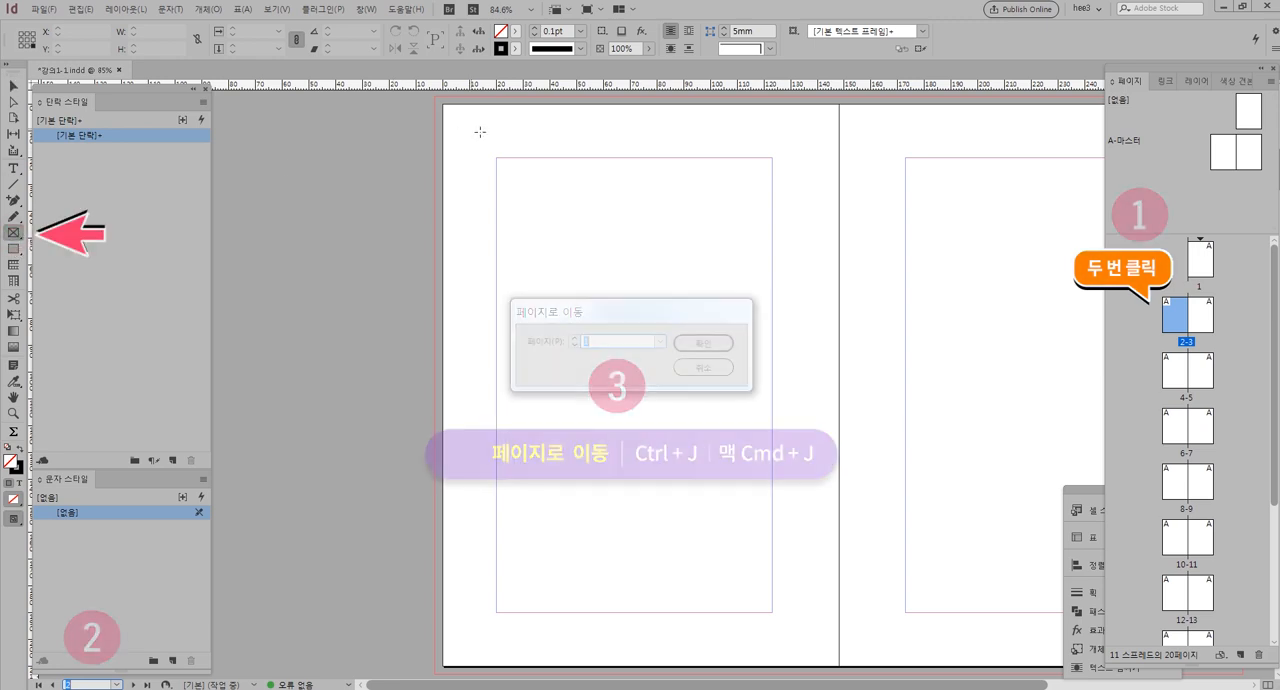
Draw a rectangle frame about 28 × 17.5 mm in the upper-left corner of page 2's margins and fill it with yellow C=0 M=0 Y=100 K=0
{"action": "left_click_drag", "start_coordinate": [497, 158], "coordinate": [572, 204]}
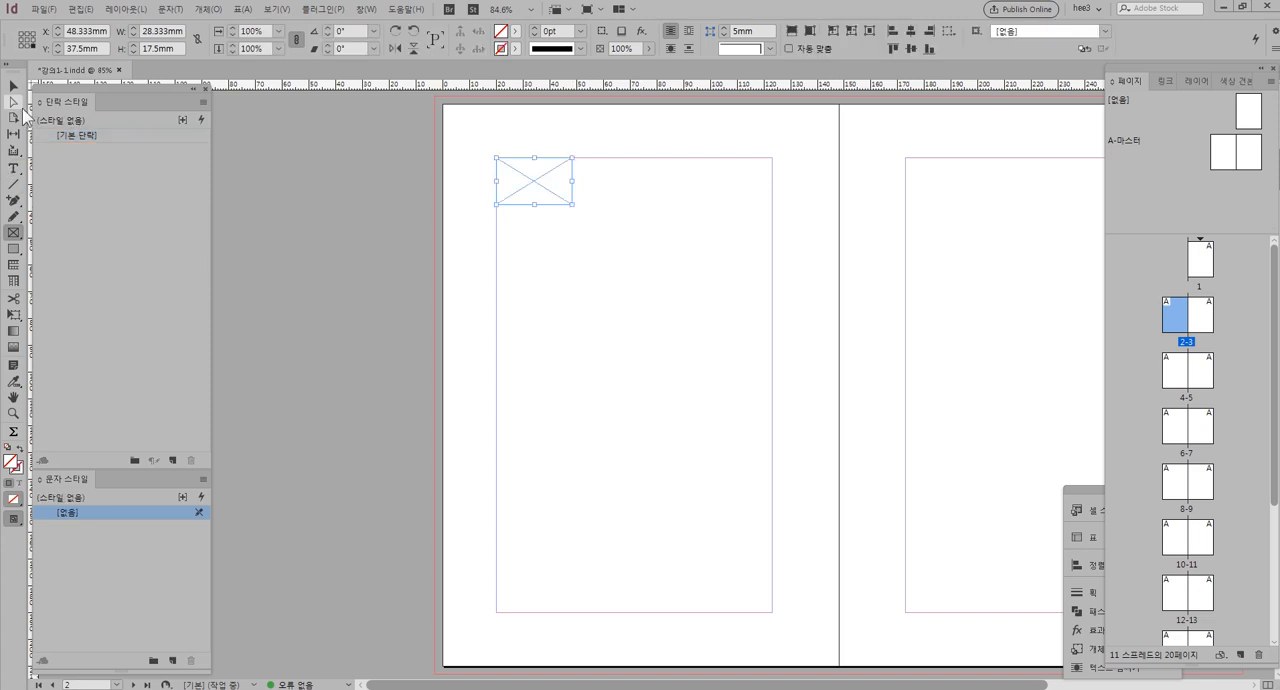
{"action": "left_click", "coordinate": [13, 87]}
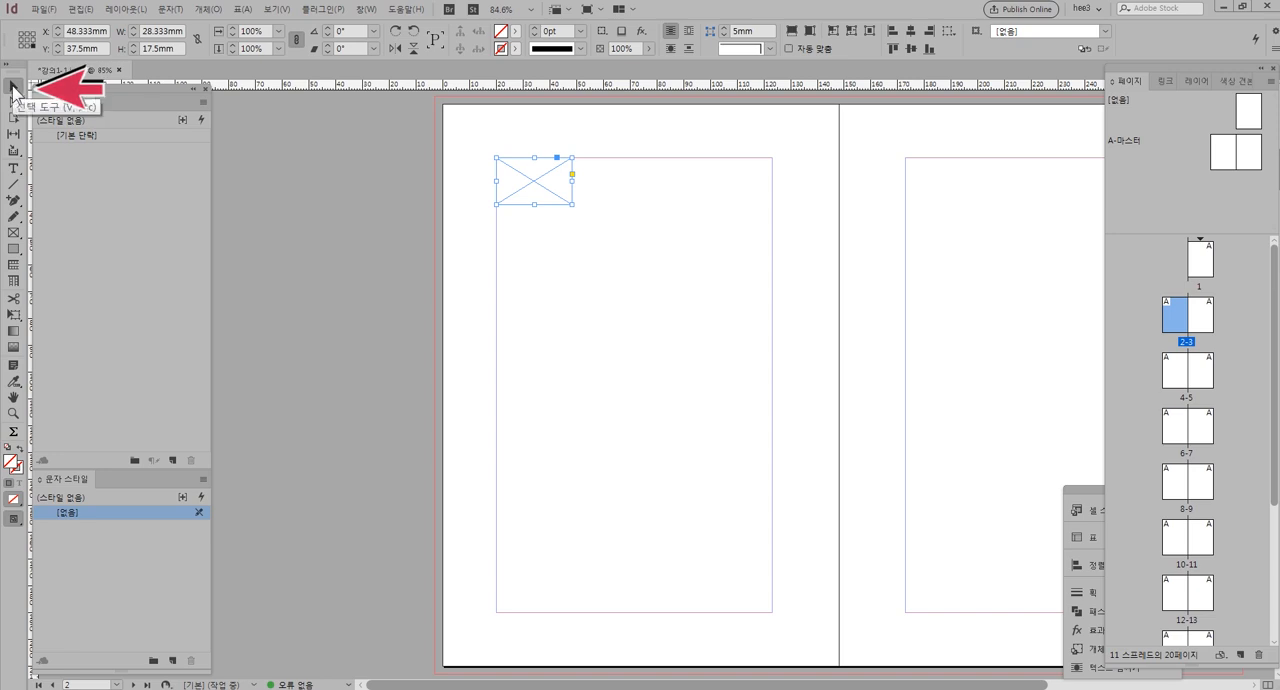
{"action": "left_click", "coordinate": [515, 31]}
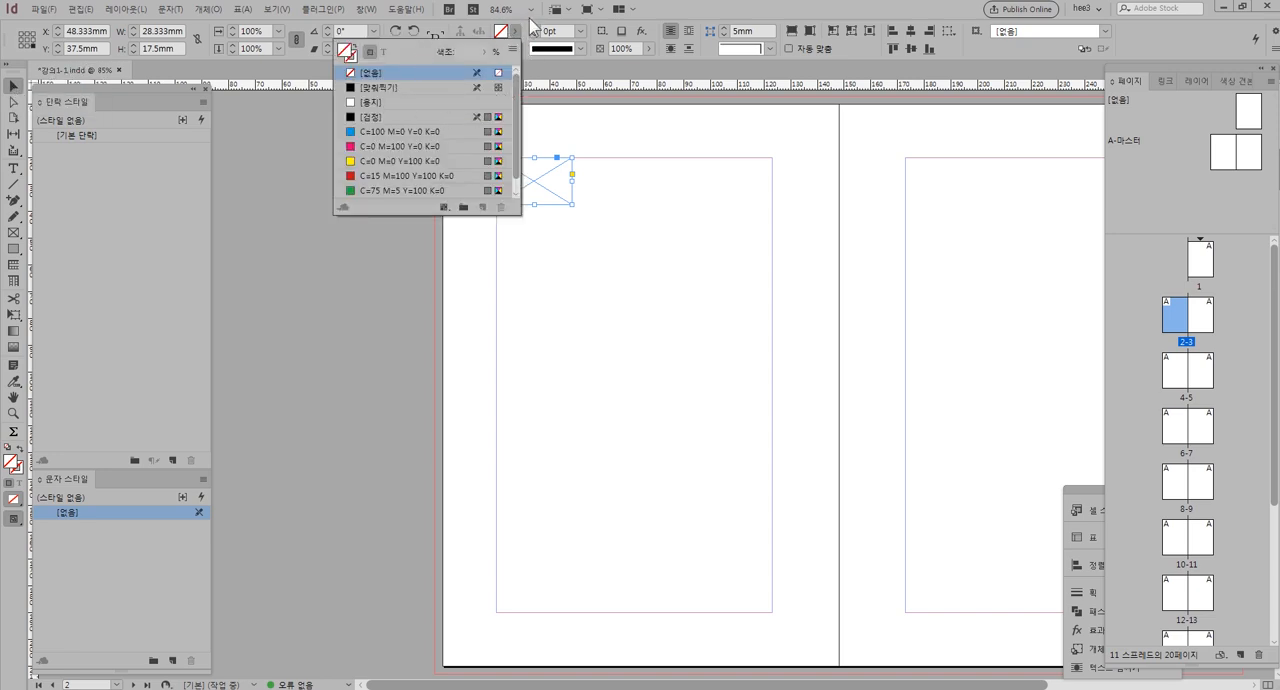
{"action": "left_click", "coordinate": [515, 31]}
{"action": "left_click", "coordinate": [516, 32]}
{"action": "left_click", "coordinate": [402, 164]}
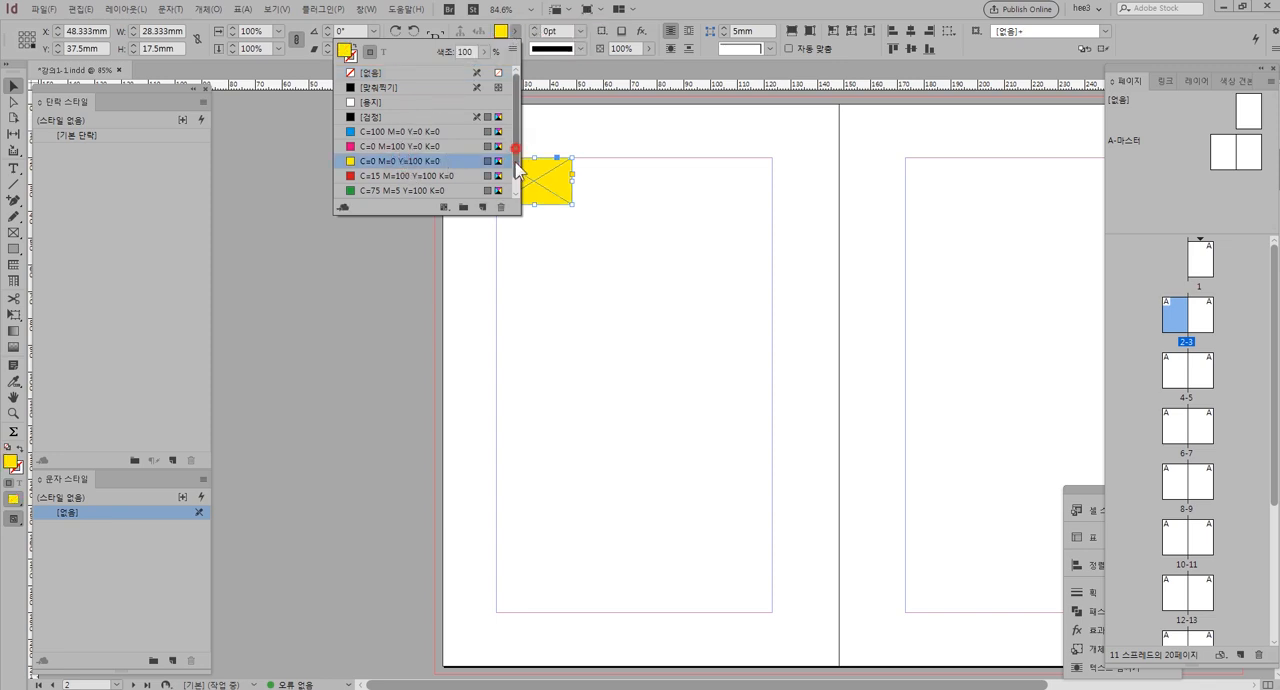
{"action": "scroll", "coordinate": [513, 196], "scroll_direction": "down", "scroll_amount": 1}
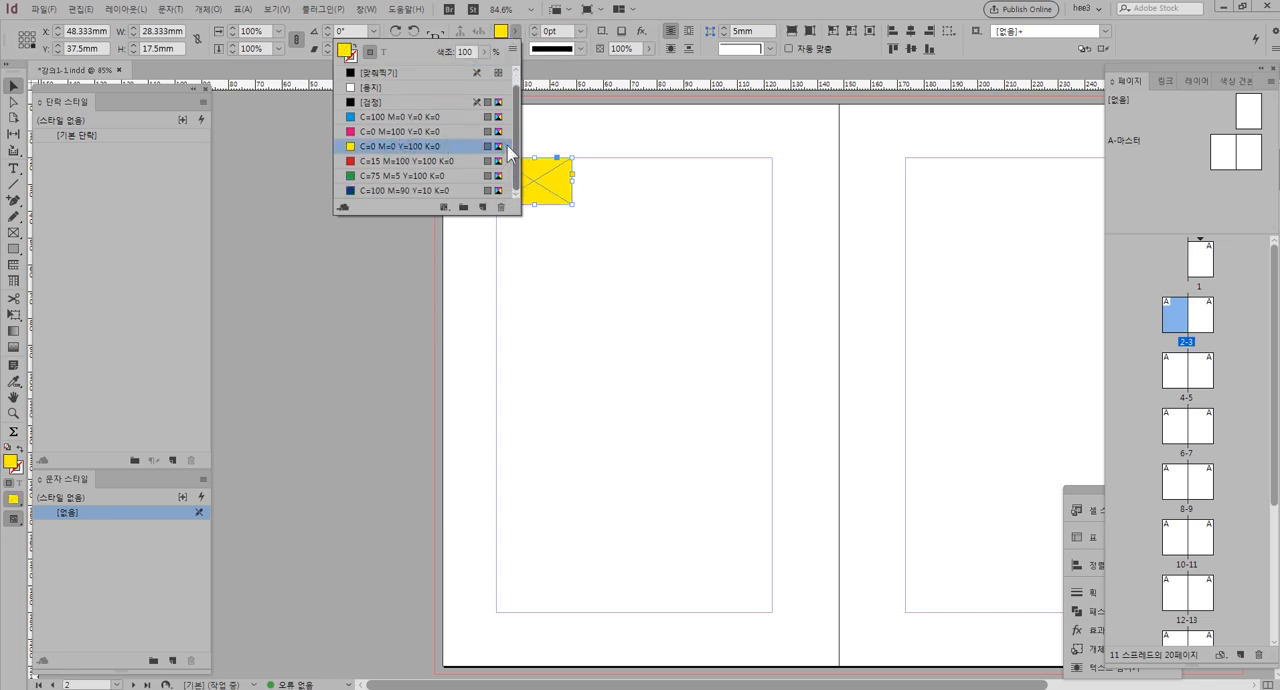
{"action": "scroll", "coordinate": [518, 123], "scroll_direction": "up", "scroll_amount": 1}
{"action": "left_click", "coordinate": [639, 137]}
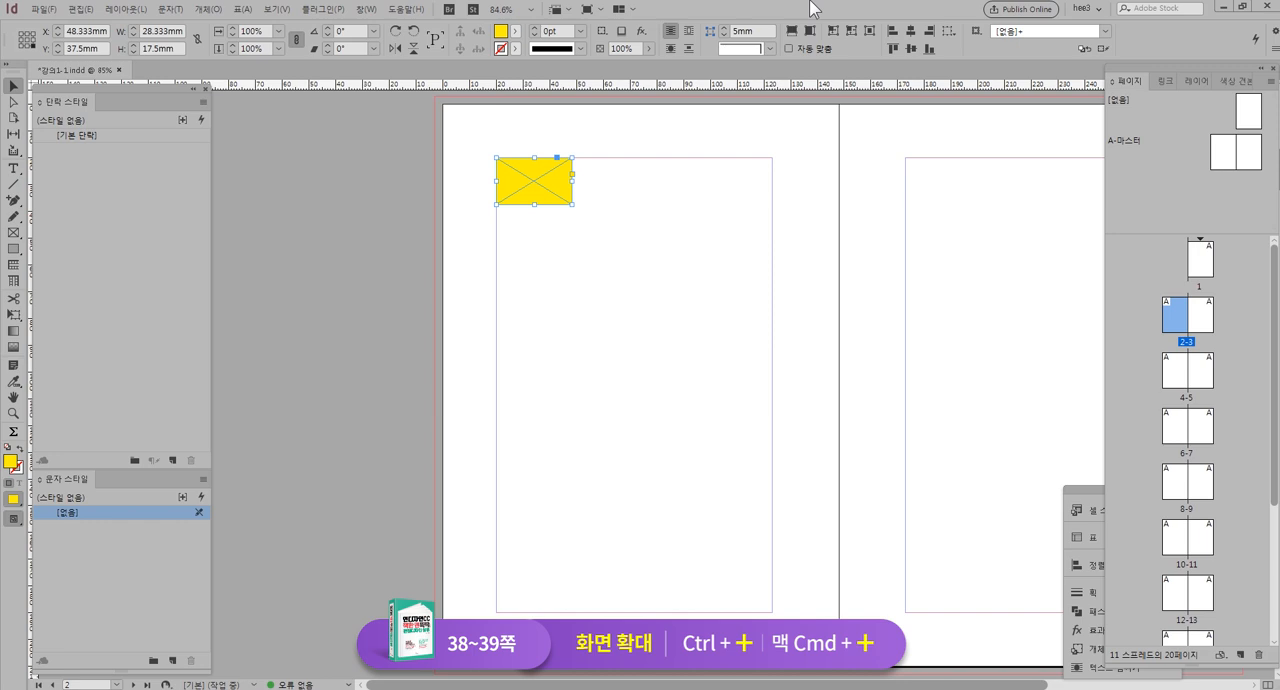
Zoom in stepwise on the yellow frame to 600% and zoom back out until page 2 shows in full
{"action": "key", "text": "ctrl+equal"}
{"action": "key", "text": "ctrl+equal"}
{"action": "key", "text": "ctrl+equal"}
{"action": "key", "text": "ctrl+equal"}
{"action": "key", "text": "ctrl+equal"}
{"action": "key", "text": "ctrl+equal"}
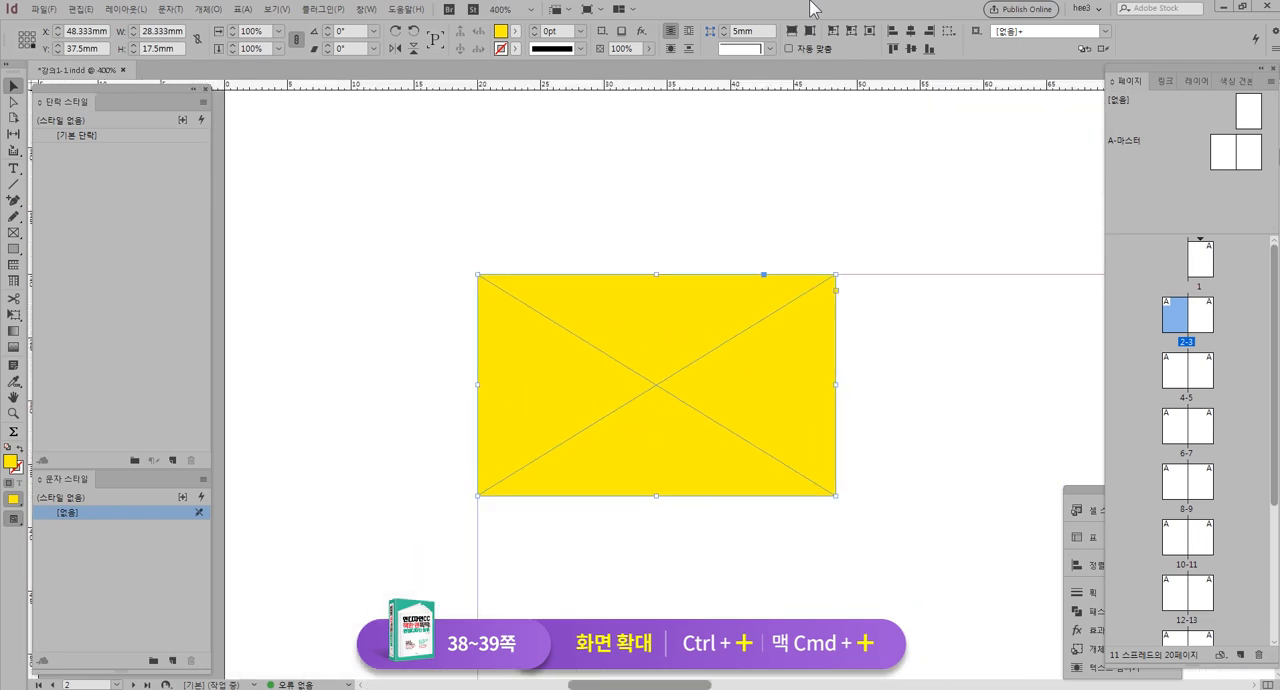
{"action": "key", "text": "ctrl+equal"}
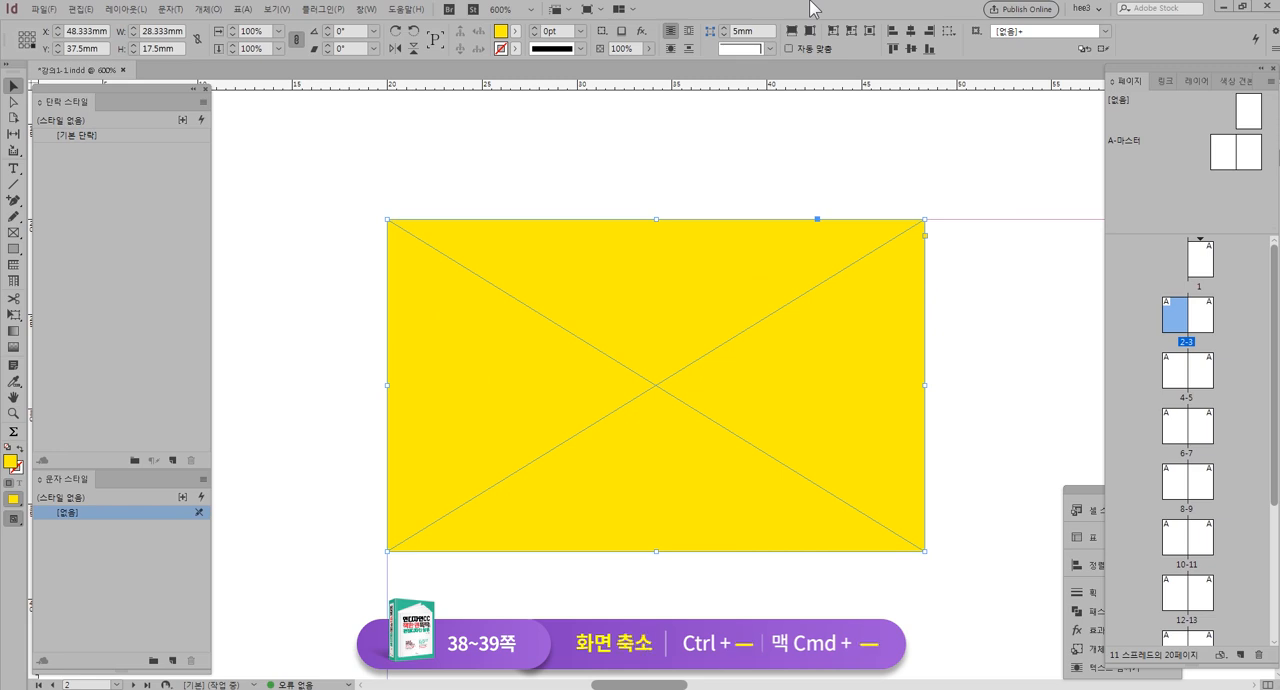
{"action": "key", "text": "ctrl+minus"}
{"action": "key", "text": "ctrl+minus"}
{"action": "key", "text": "ctrl+minus"}
{"action": "key", "text": "ctrl+minus"}
{"action": "key", "text": "ctrl+minus"}
{"action": "key", "text": "ctrl+minus"}
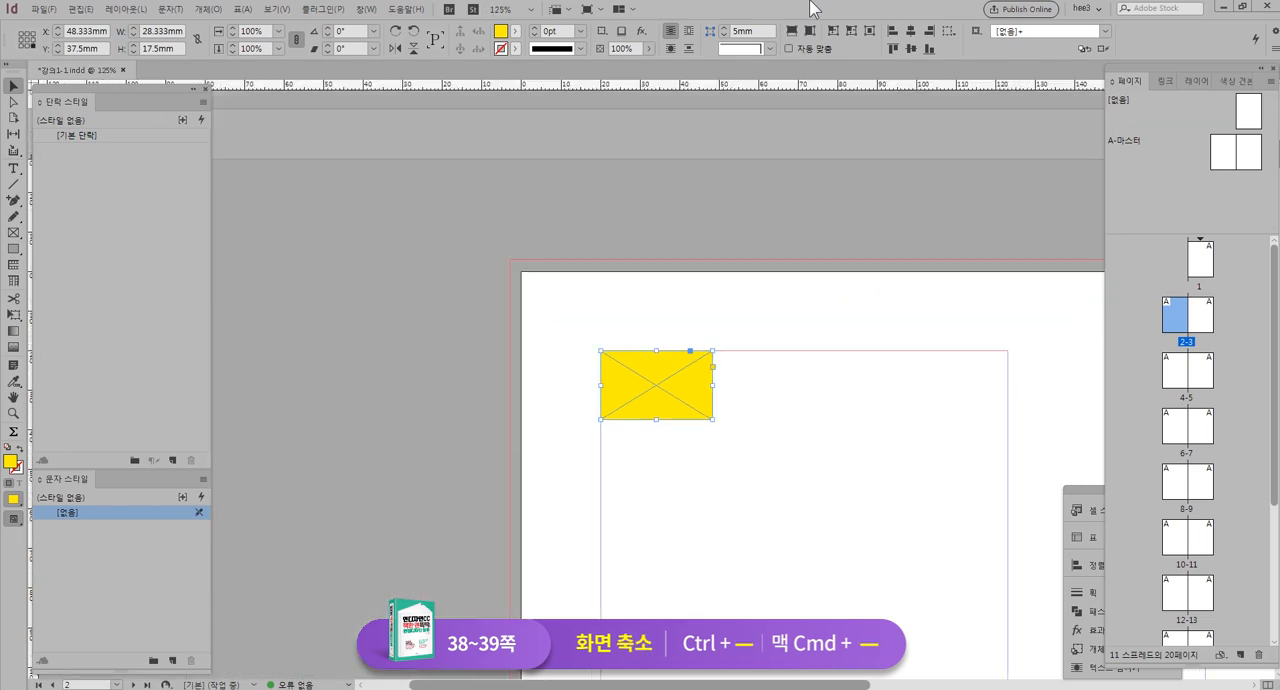
{"action": "key", "text": "ctrl+minus"}
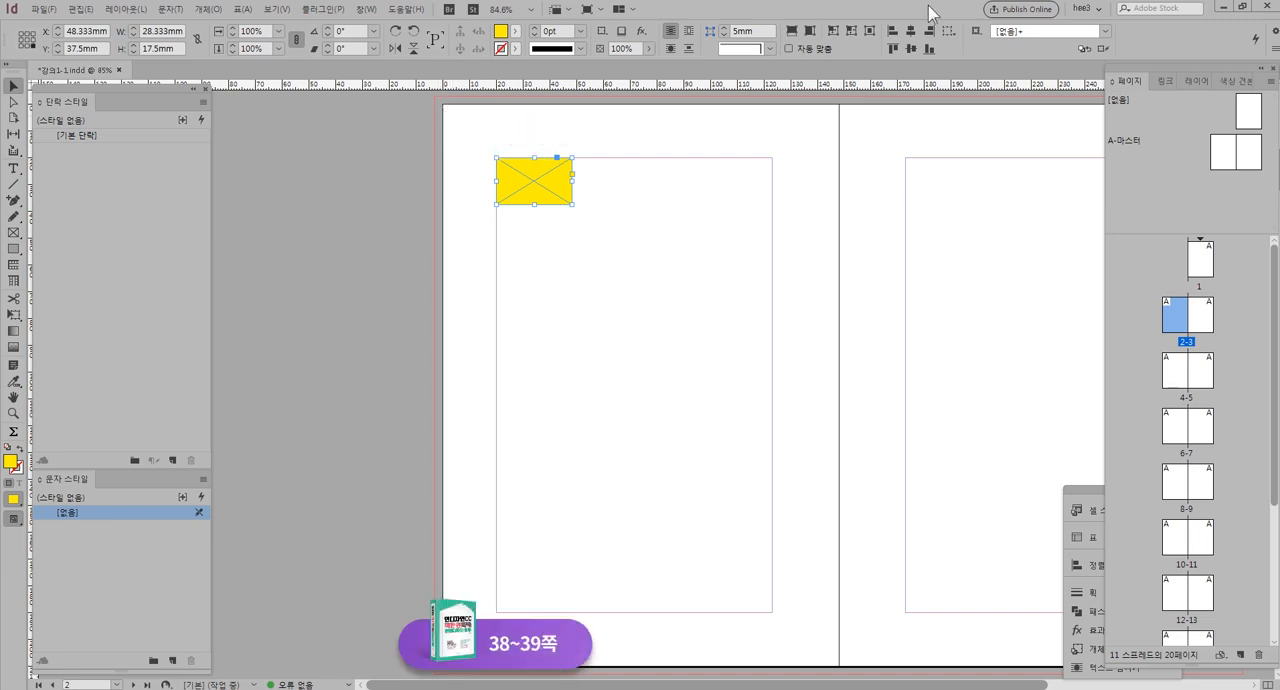
Magnify the yellow frame to 400%, reduce the view to 125%, and fit page 2 in the window
{"action": "key", "text": "ctrl+equal"}
{"action": "key", "text": "ctrl+equal"}
{"action": "key", "text": "ctrl+equal"}
{"action": "key", "text": "ctrl+equal"}
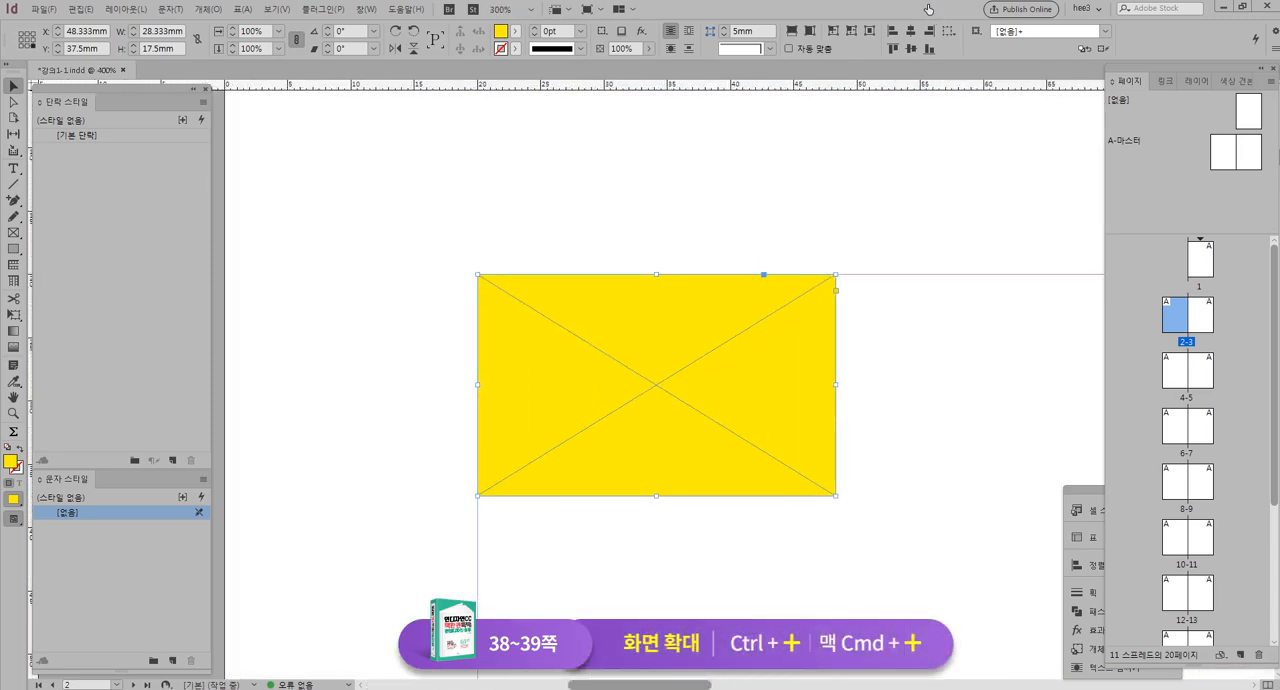
{"action": "key", "text": "ctrl+minus"}
{"action": "key", "text": "ctrl+minus"}
{"action": "key", "text": "ctrl+minus"}
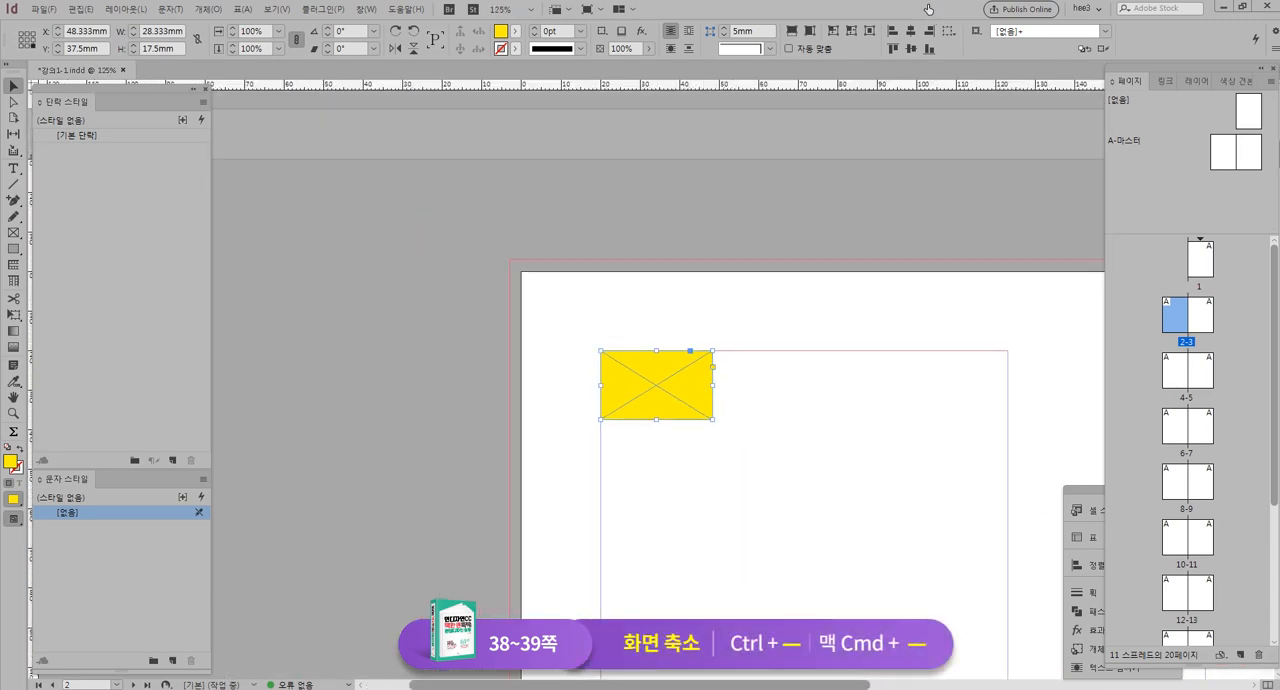
{"action": "key", "text": "ctrl+0"}
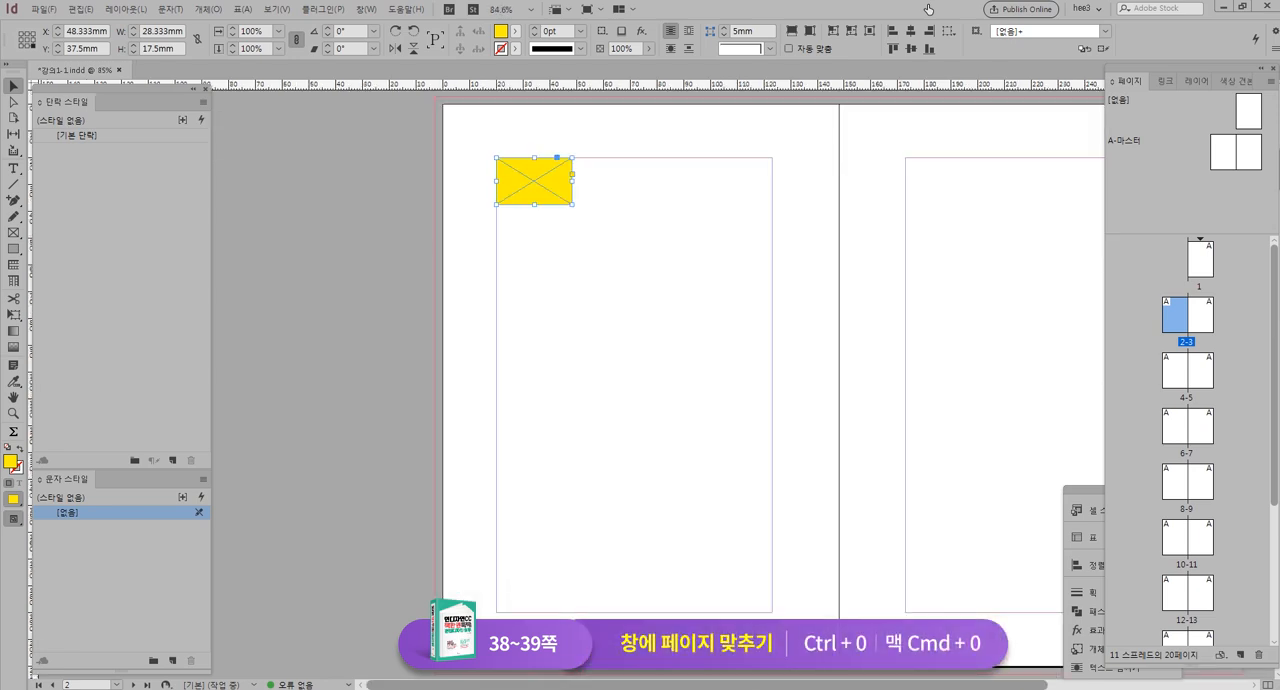
Magnify the yellow frame to 200% and compare displaying page 2 from its thumbnail with fitting the page in the window
{"action": "key", "text": "ctrl+equal"}
{"action": "key", "text": "ctrl+equal"}
{"action": "key", "text": "ctrl+equal"}
{"action": "key", "text": "ctrl+equal"}
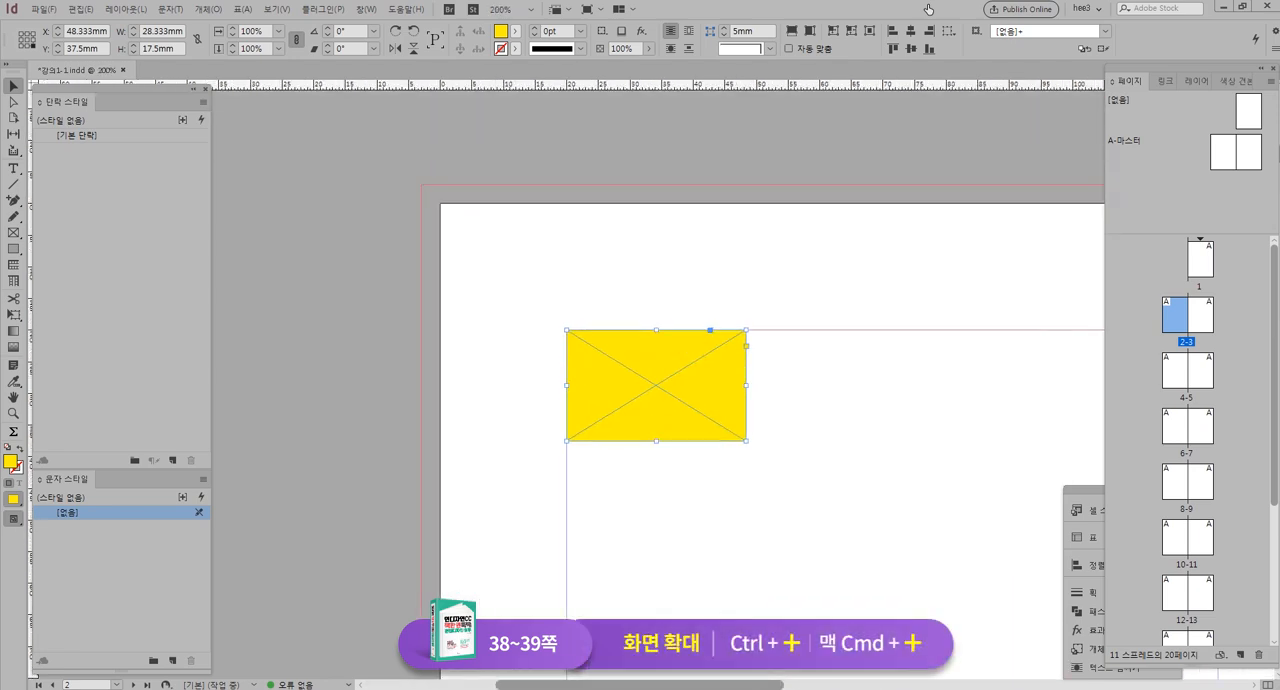
{"action": "double_click", "coordinate": [1160, 316]}
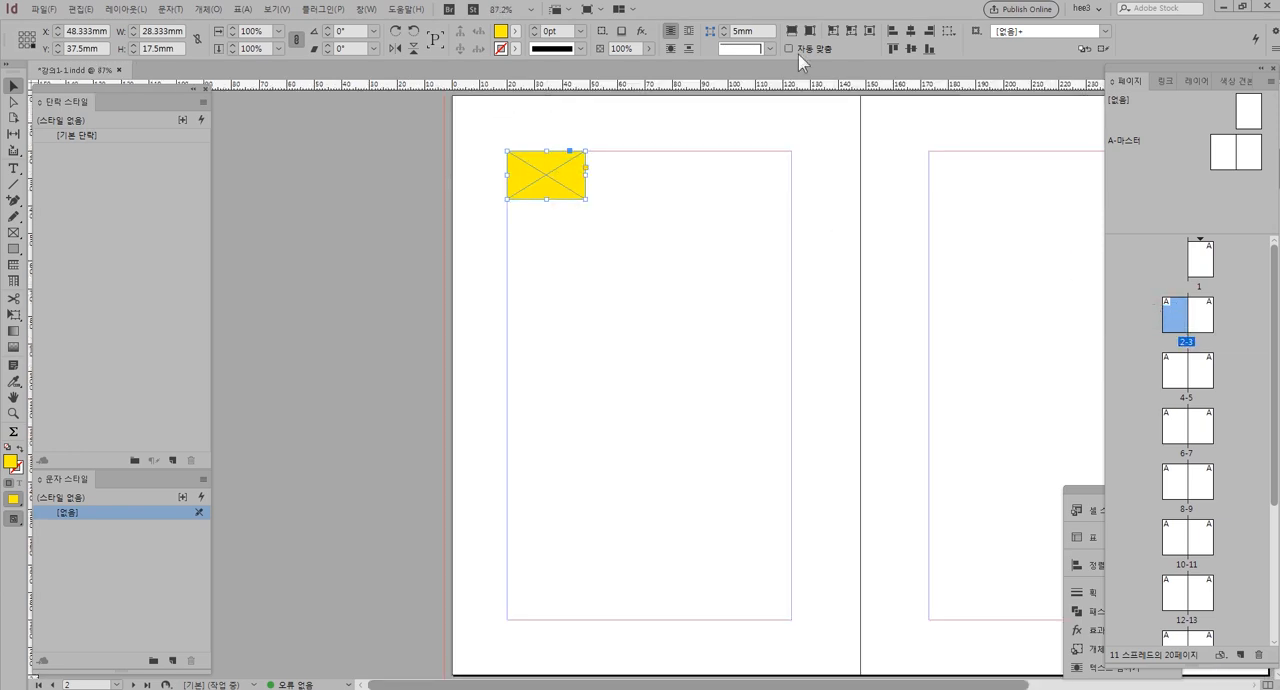
{"action": "key", "text": "ctrl+0"}
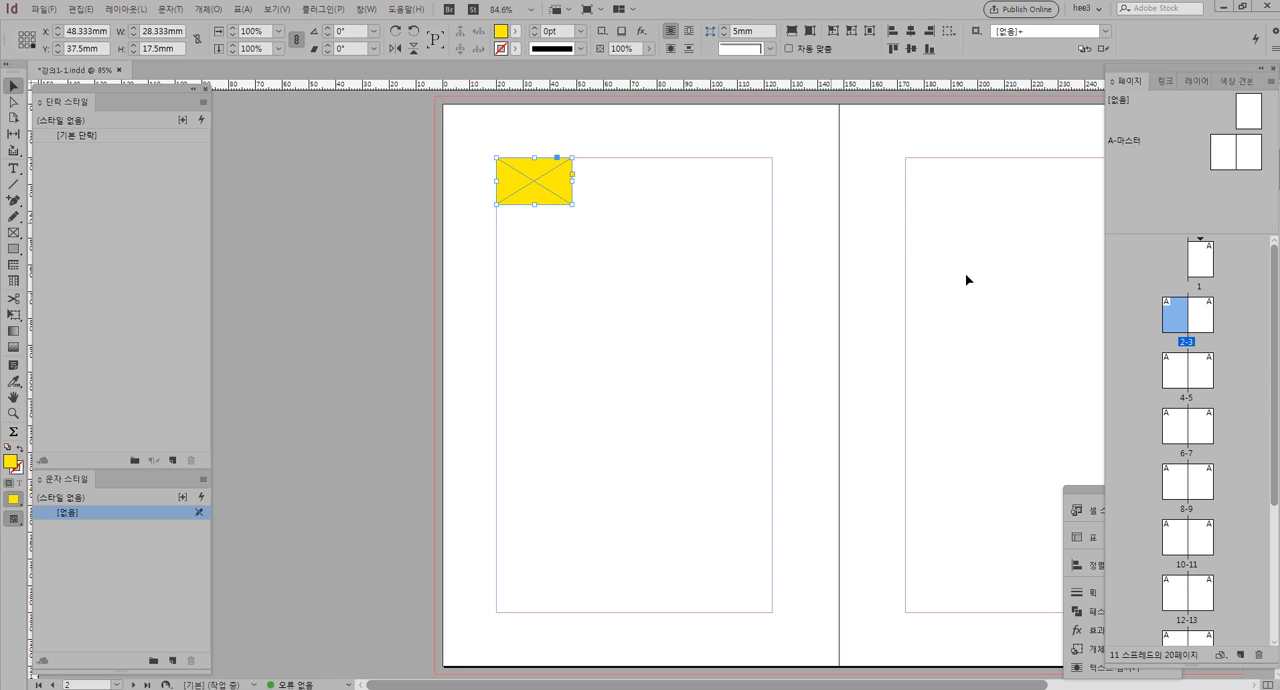
{"action": "double_click", "coordinate": [1168, 316]}
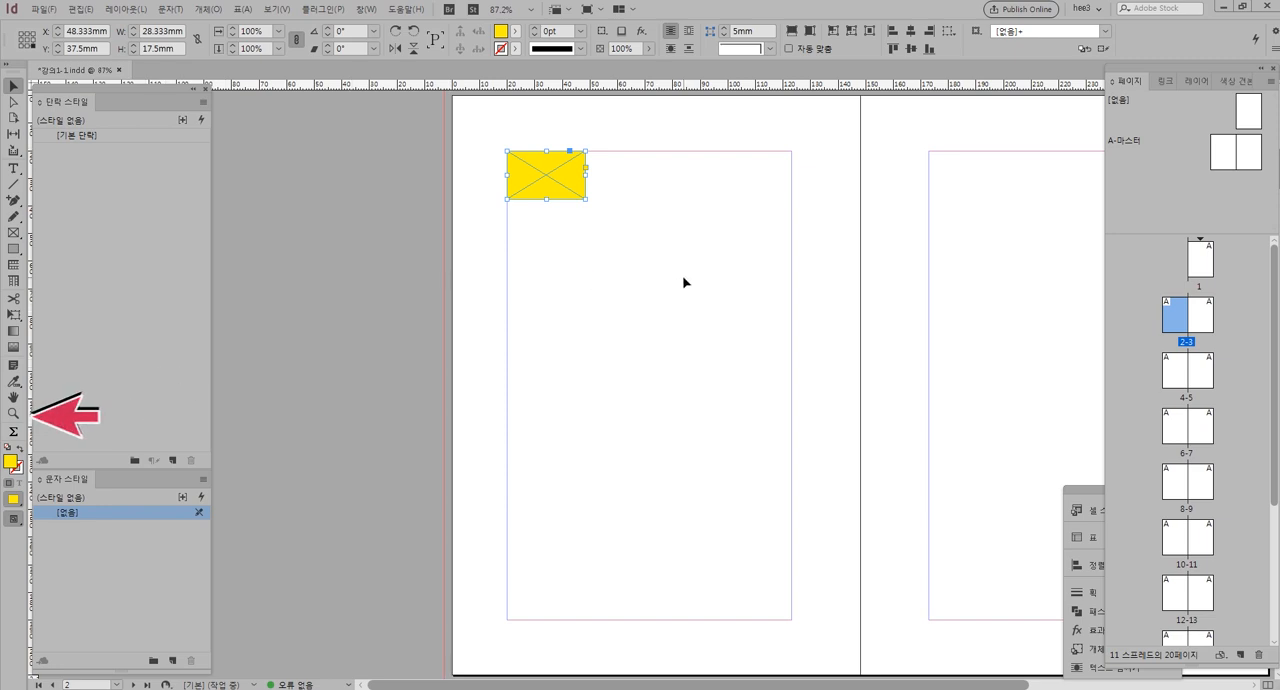
Magnify the yellow frame with the temporary Zoom tool, fit the page in the window, and enlarge the frame's area again to about 440%
{"action": "key", "text": "ctrl"}
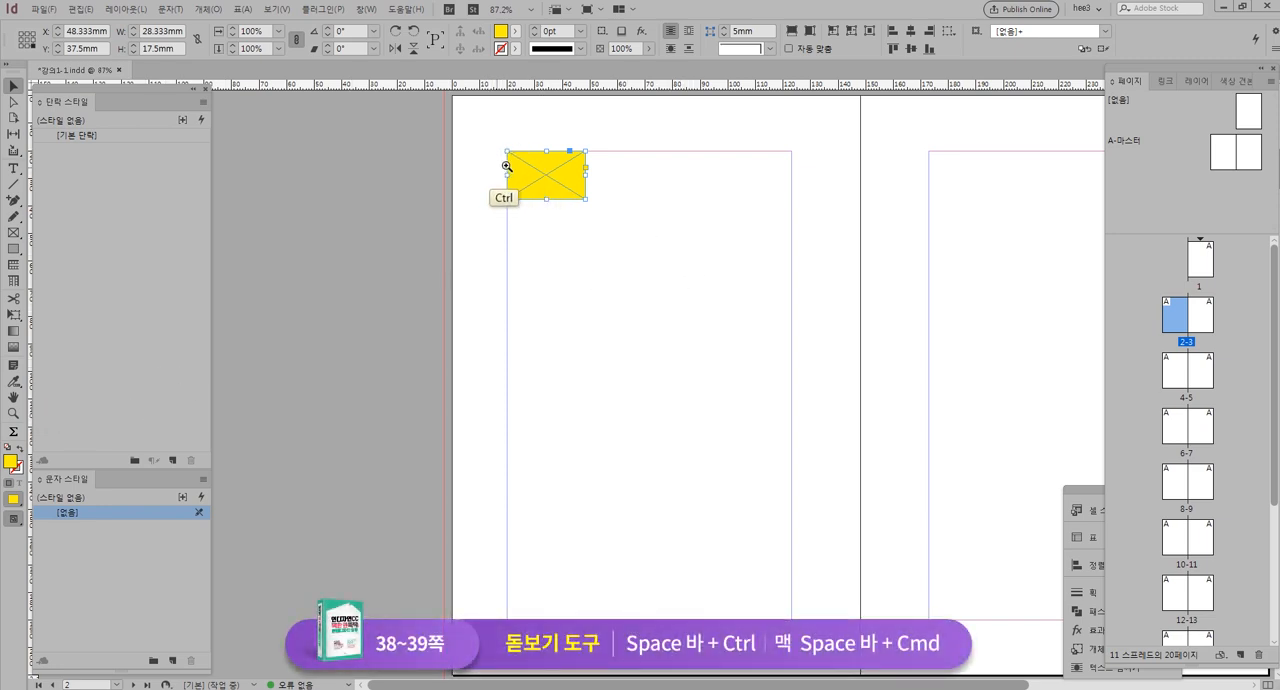
{"action": "left_click", "coordinate": [576, 178]}
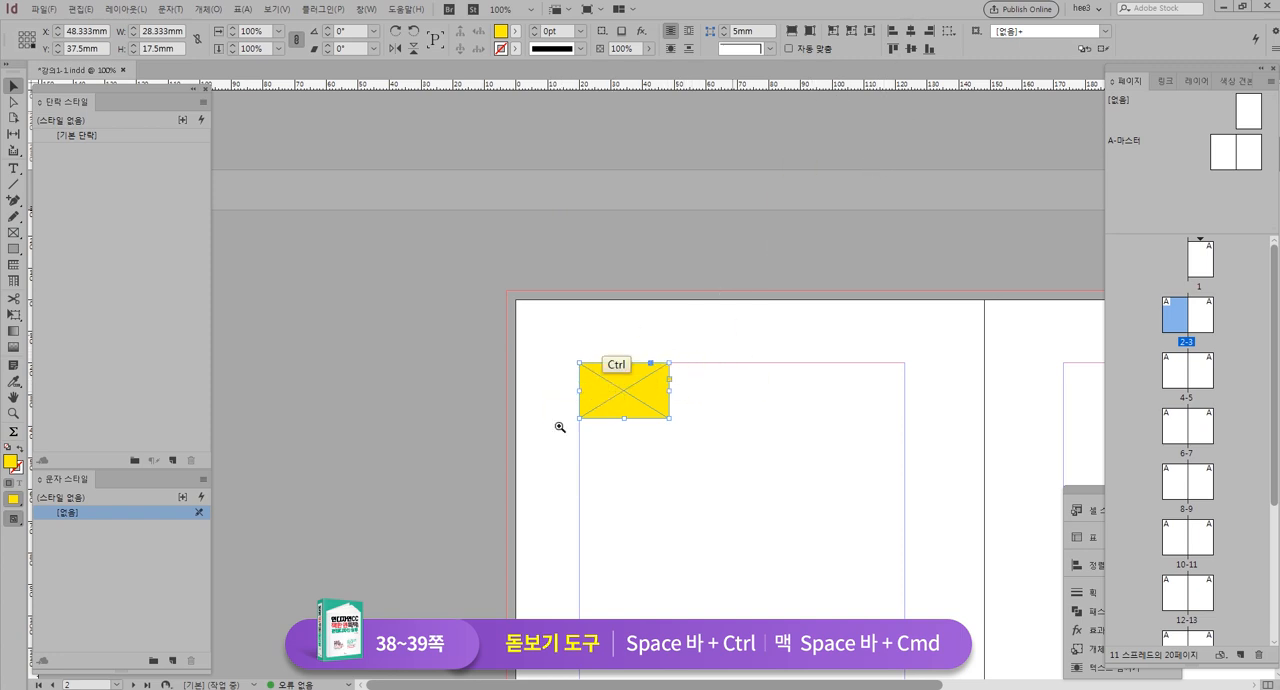
{"action": "left_click_drag", "start_coordinate": [671, 413], "coordinate": [716, 461], "text": "ctrl"}
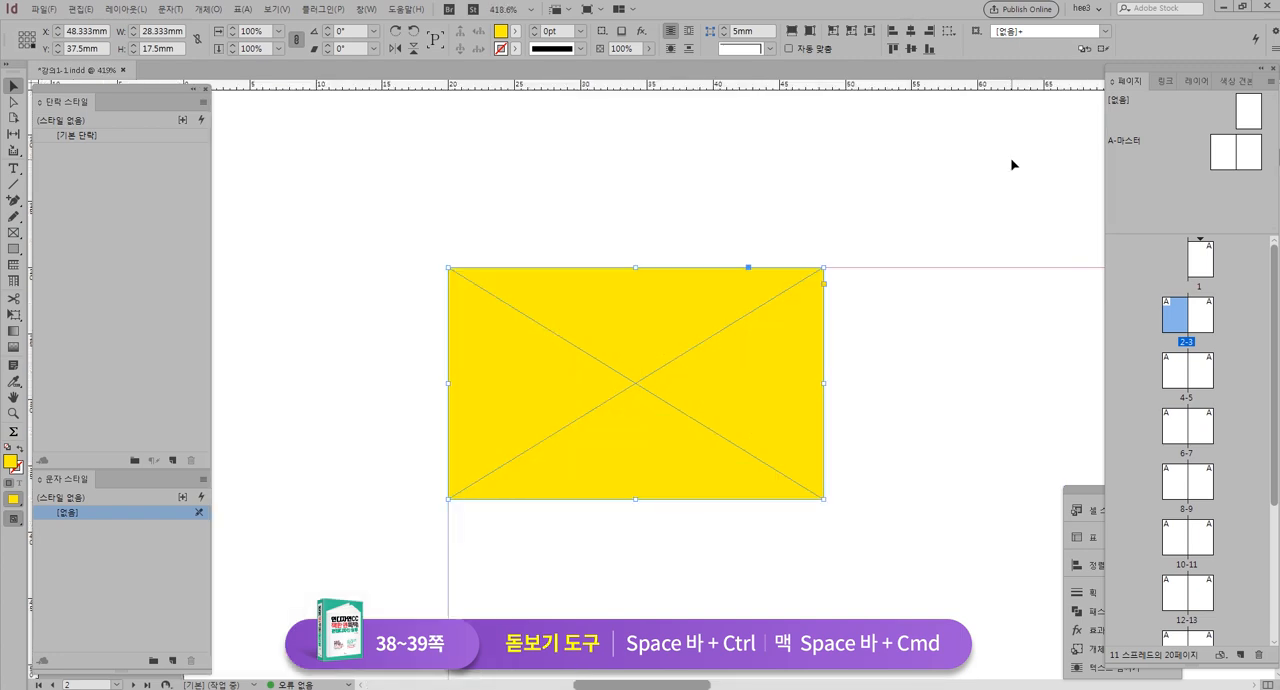
{"action": "key", "text": "ctrl+0"}
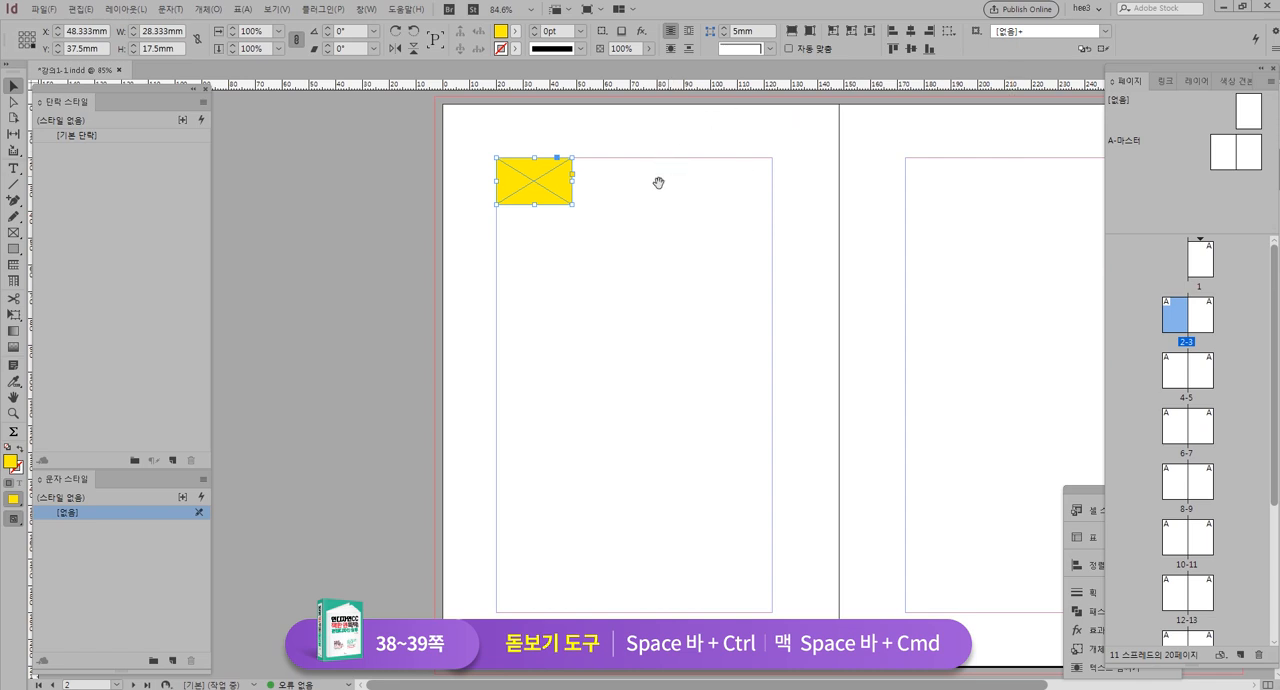
{"action": "left_click_drag", "start_coordinate": [459, 134], "coordinate": [614, 251]}
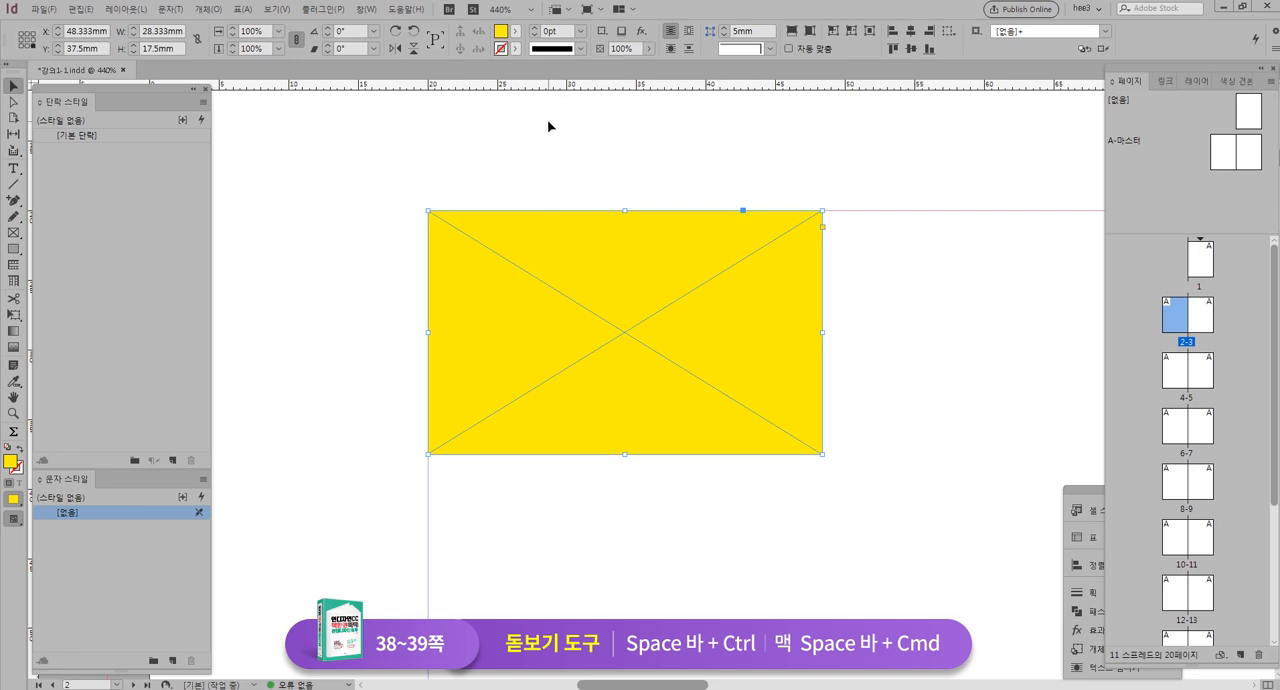
{"action": "key", "text": "ctrl+space"}
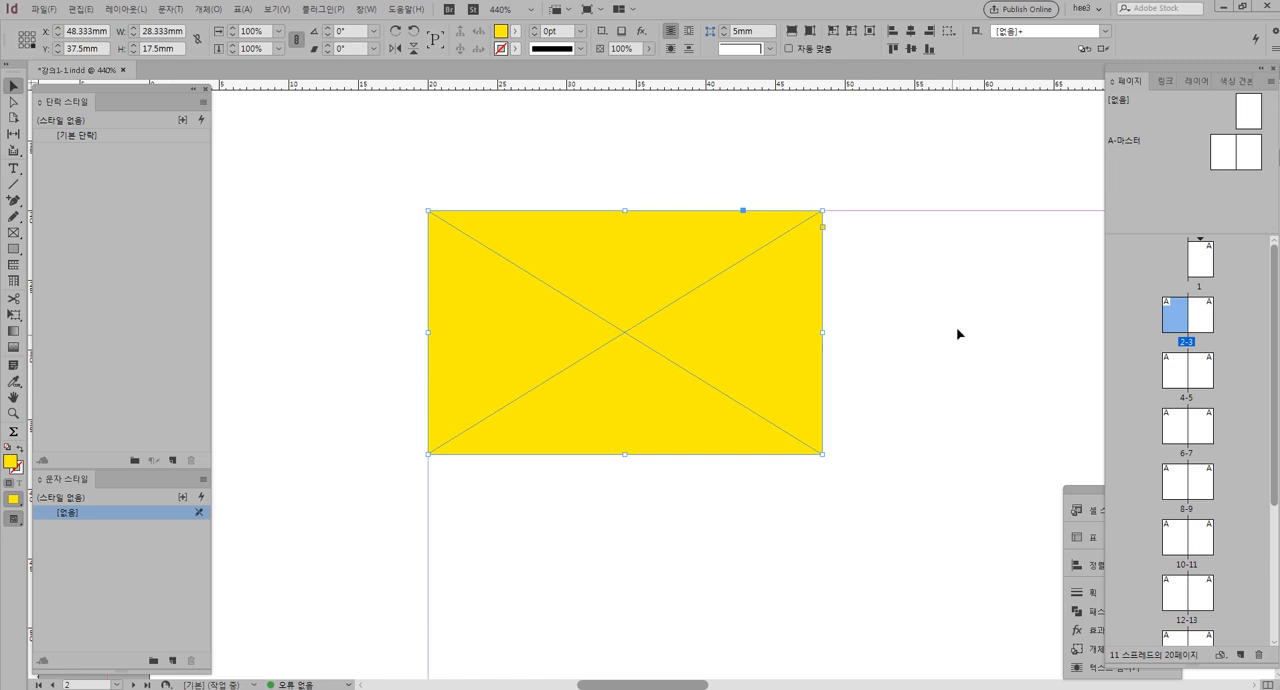
Pan around the magnified yellow frame in several directions with the temporary Hand tool and fit page 2 back in the window
{"action": "key", "text": "space"}
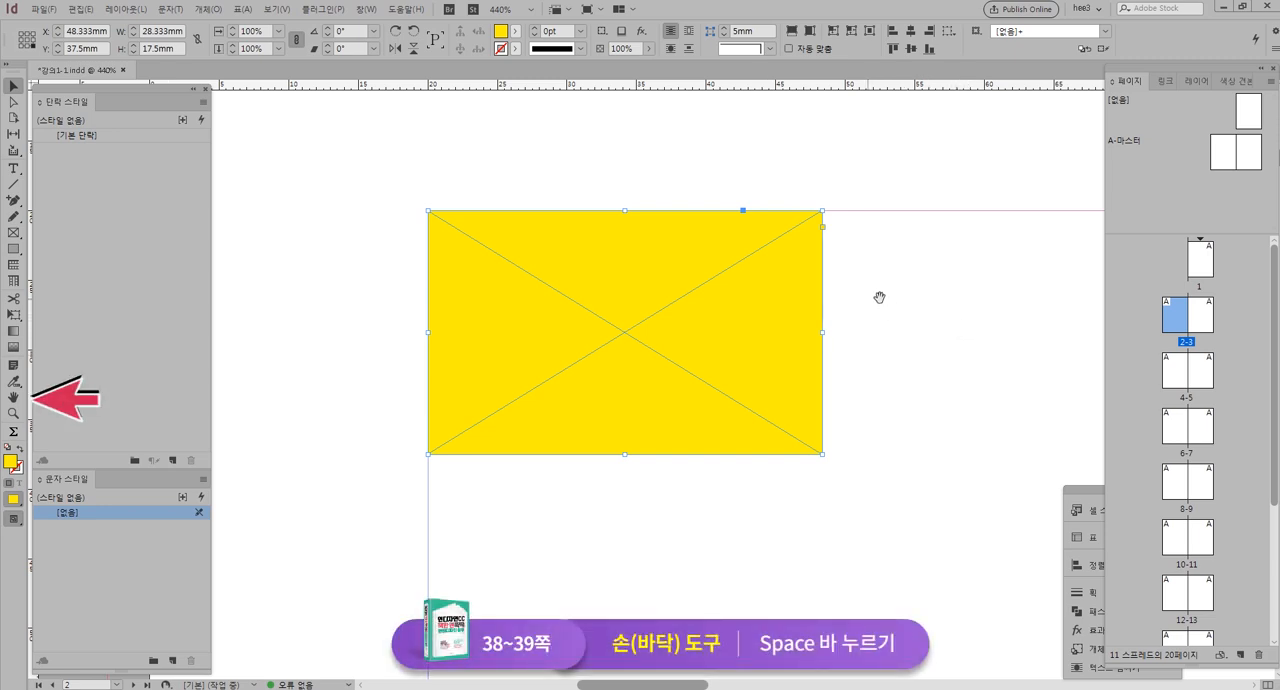
{"action": "left_click_drag", "start_coordinate": [916, 337], "coordinate": [463, 384]}
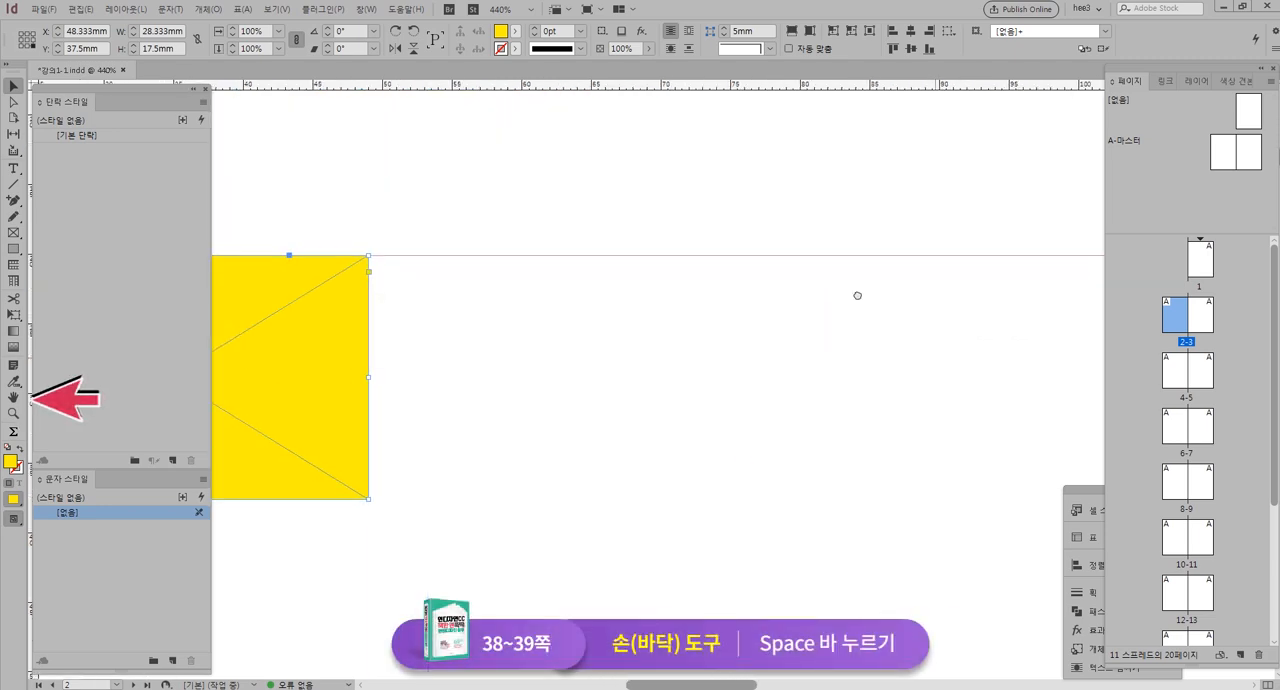
{"action": "left_click_drag", "start_coordinate": [1064, 380], "coordinate": [745, 459]}
{"action": "left_click_drag", "start_coordinate": [857, 259], "coordinate": [1045, 262]}
{"action": "left_click_drag", "start_coordinate": [737, 354], "coordinate": [1079, 248]}
{"action": "left_click_drag", "start_coordinate": [868, 397], "coordinate": [717, 511]}
{"action": "mouse_move", "coordinate": [712, 685]}
{"action": "left_mouse_down"}
{"action": "mouse_move", "coordinate": [750, 685]}
{"action": "mouse_move", "coordinate": [697, 684]}
{"action": "left_mouse_up"}
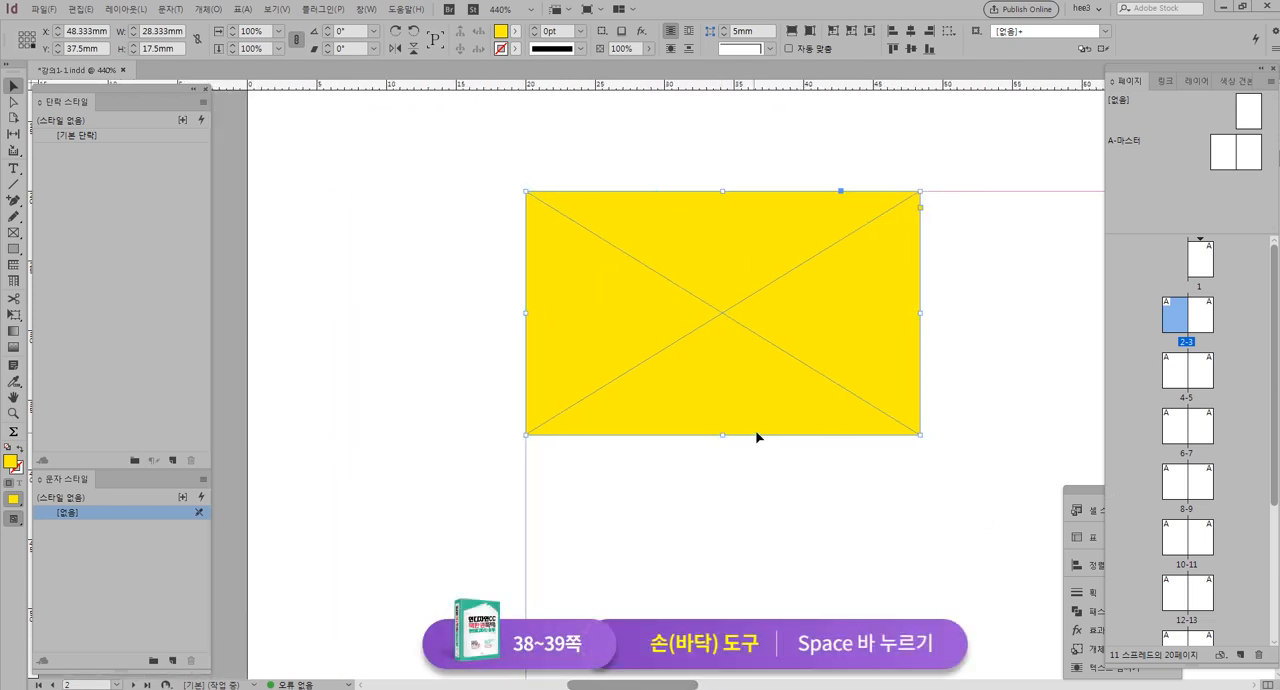
{"action": "left_click_drag", "start_coordinate": [951, 348], "coordinate": [659, 263]}
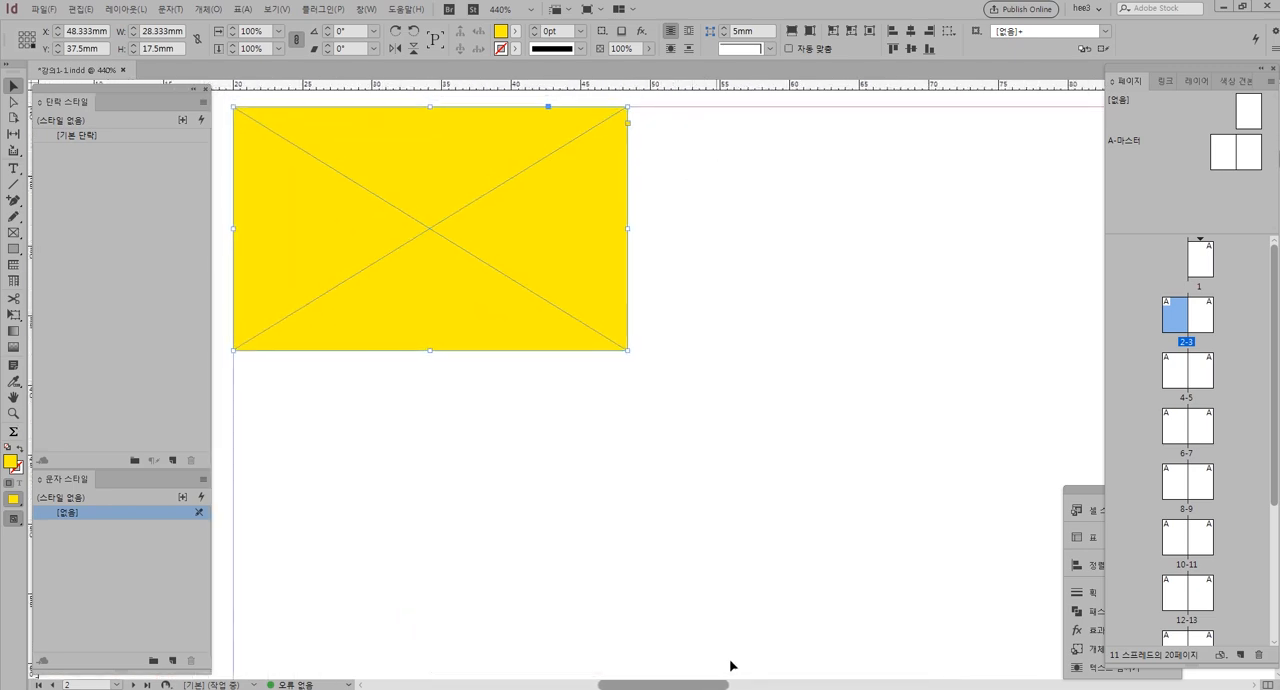
{"action": "key", "text": "ctrl+0"}
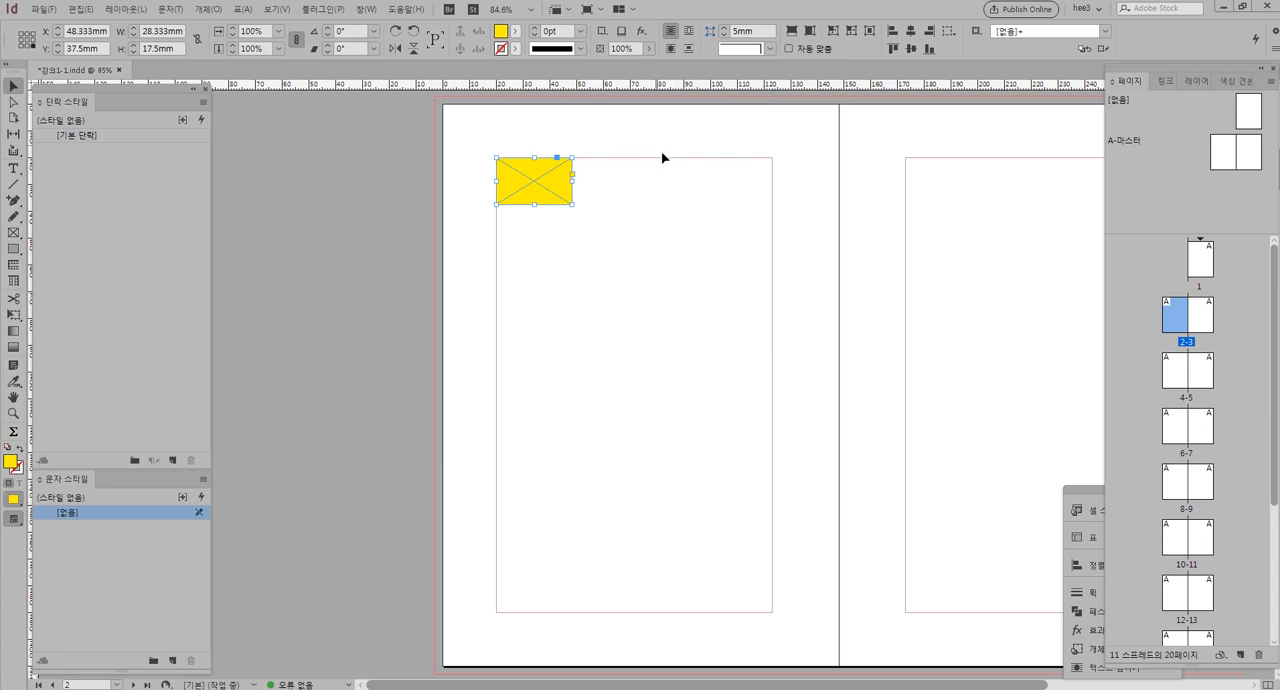
Enlarge the area around the yellow frame to about 320%, step the zoom out and in, and fit the page in the window
{"action": "left_click_drag", "start_coordinate": [443, 128], "coordinate": [676, 296]}
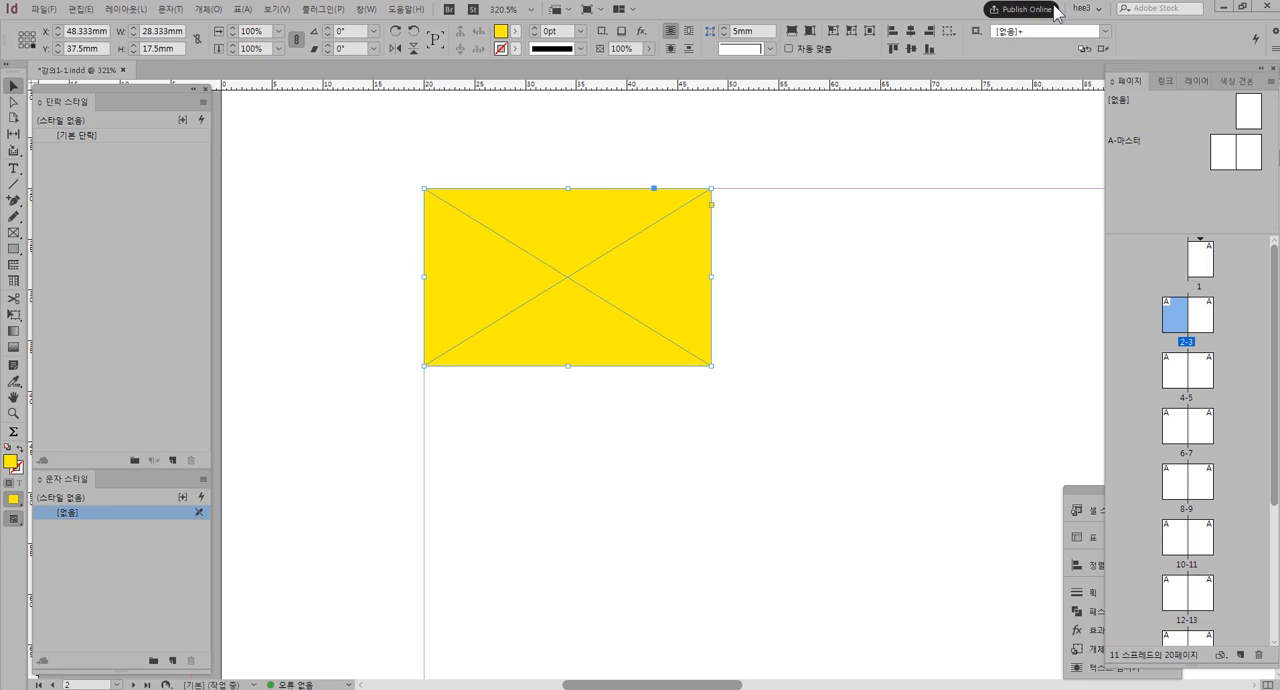
{"action": "left_click_drag", "start_coordinate": [902, 378], "coordinate": [879, 392]}
{"action": "key", "text": "ctrl+minus"}
{"action": "key", "text": "ctrl+minus"}
{"action": "key", "text": "ctrl+minus"}
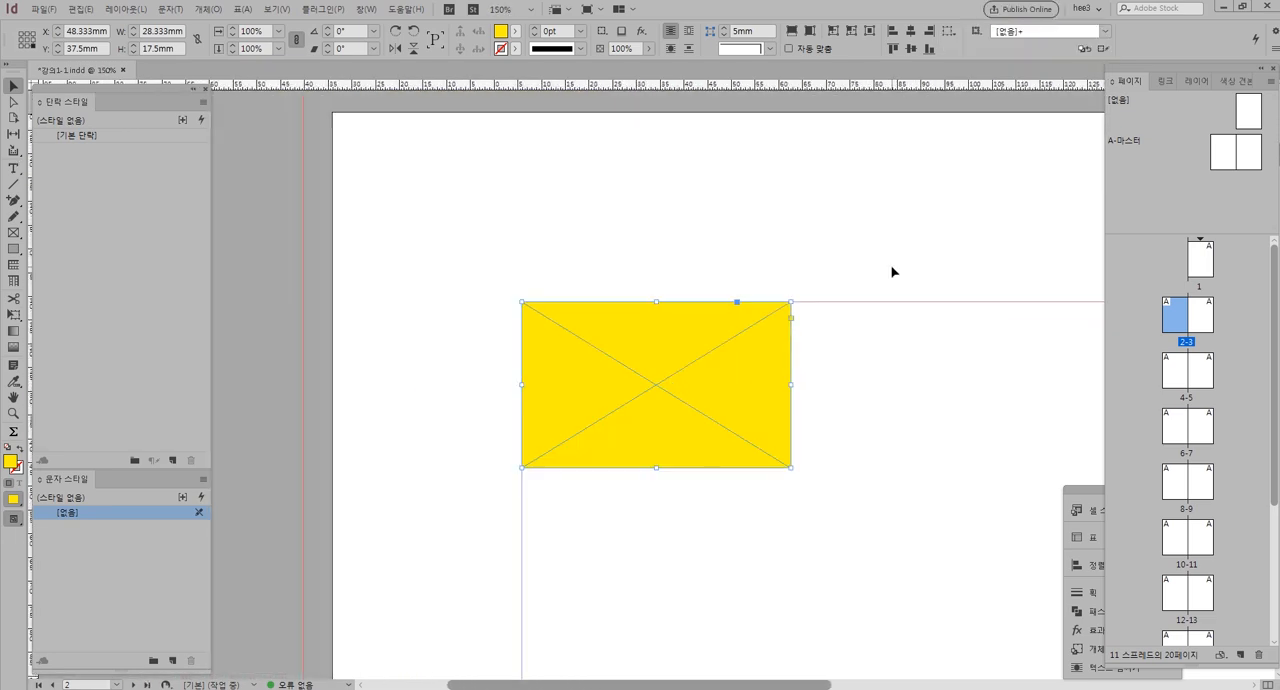
{"action": "key", "text": "ctrl+equal"}
{"action": "key", "text": "ctrl+equal"}
{"action": "key", "text": "ctrl+equal"}
{"action": "key", "text": "ctrl+0"}
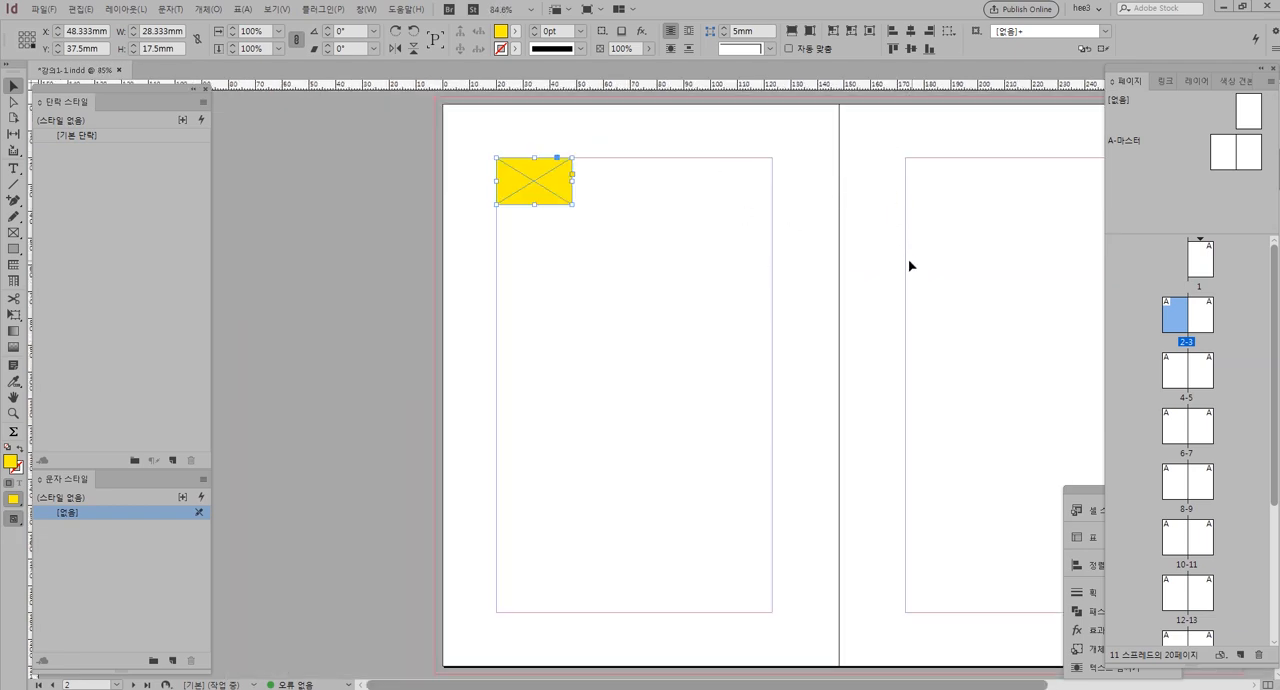
Copy the yellow frame on page 2, paste a duplicate onto the same page, and delete that duplicate
{"action": "left_click", "coordinate": [849, 286]}
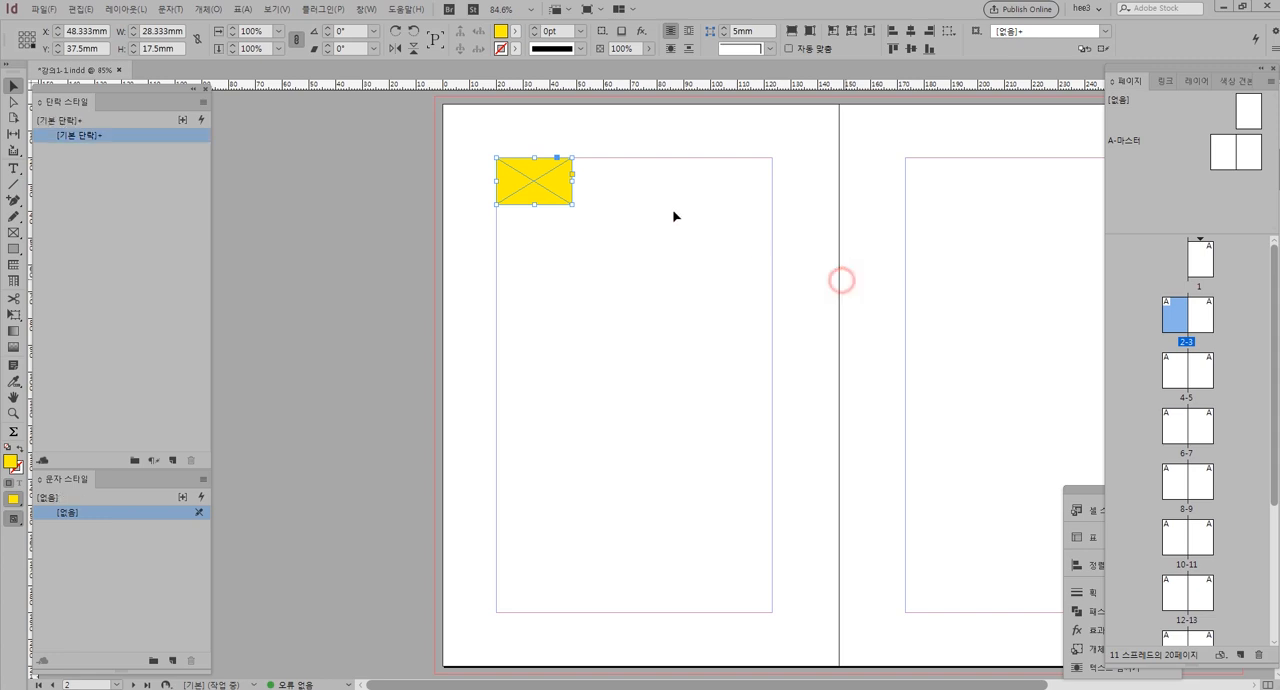
{"action": "left_click", "coordinate": [549, 186]}
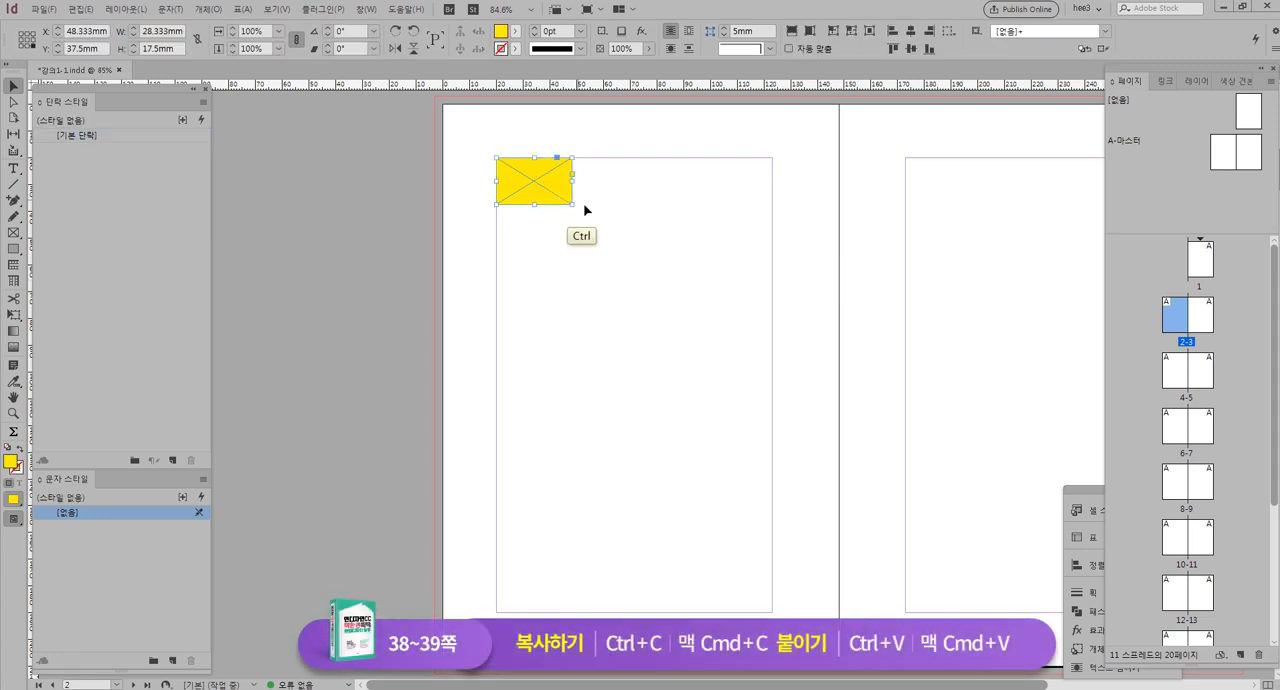
{"action": "key", "text": "ctrl+v"}
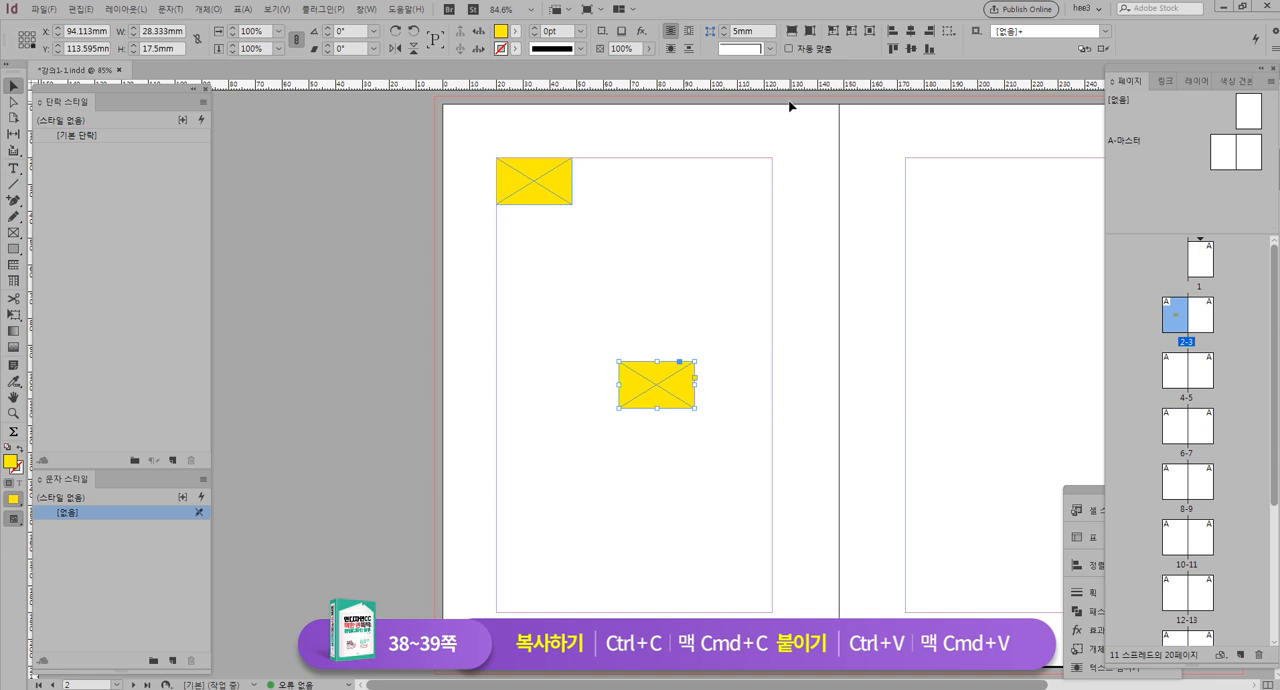
{"action": "key", "text": "Delete"}
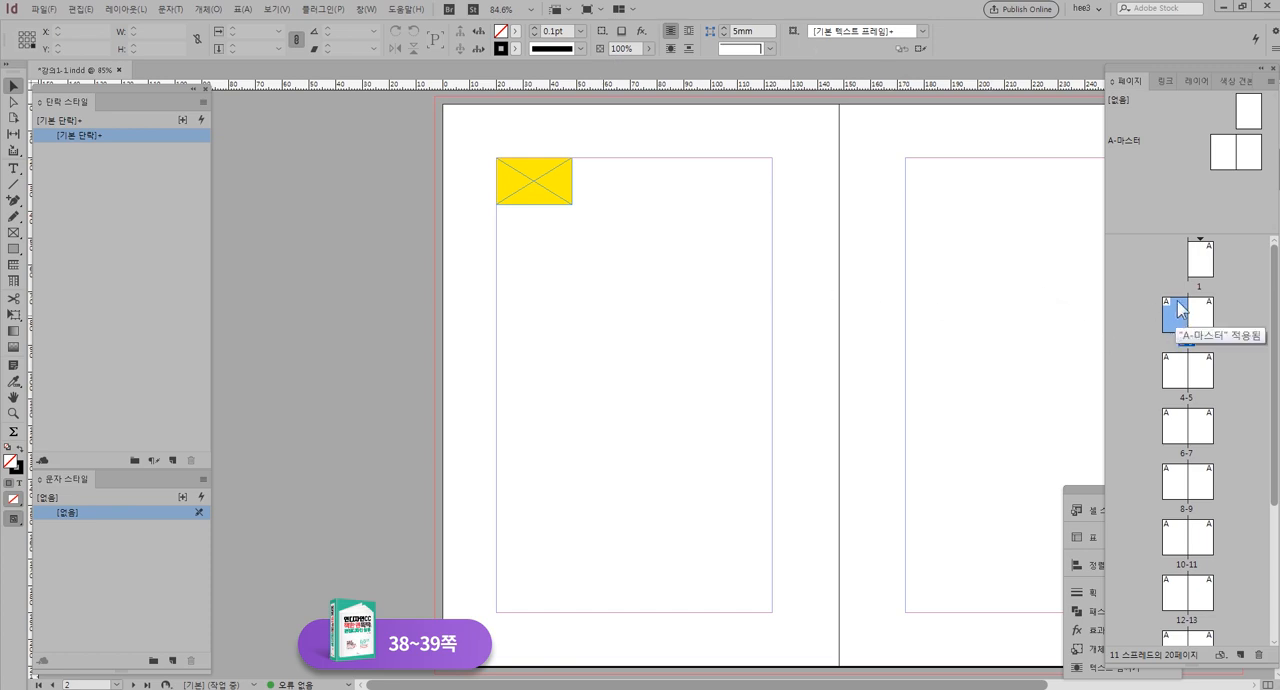
Paste the copied yellow frame in place on page 4 and select page 2 in the page thumbnails
{"action": "double_click", "coordinate": [1181, 378]}
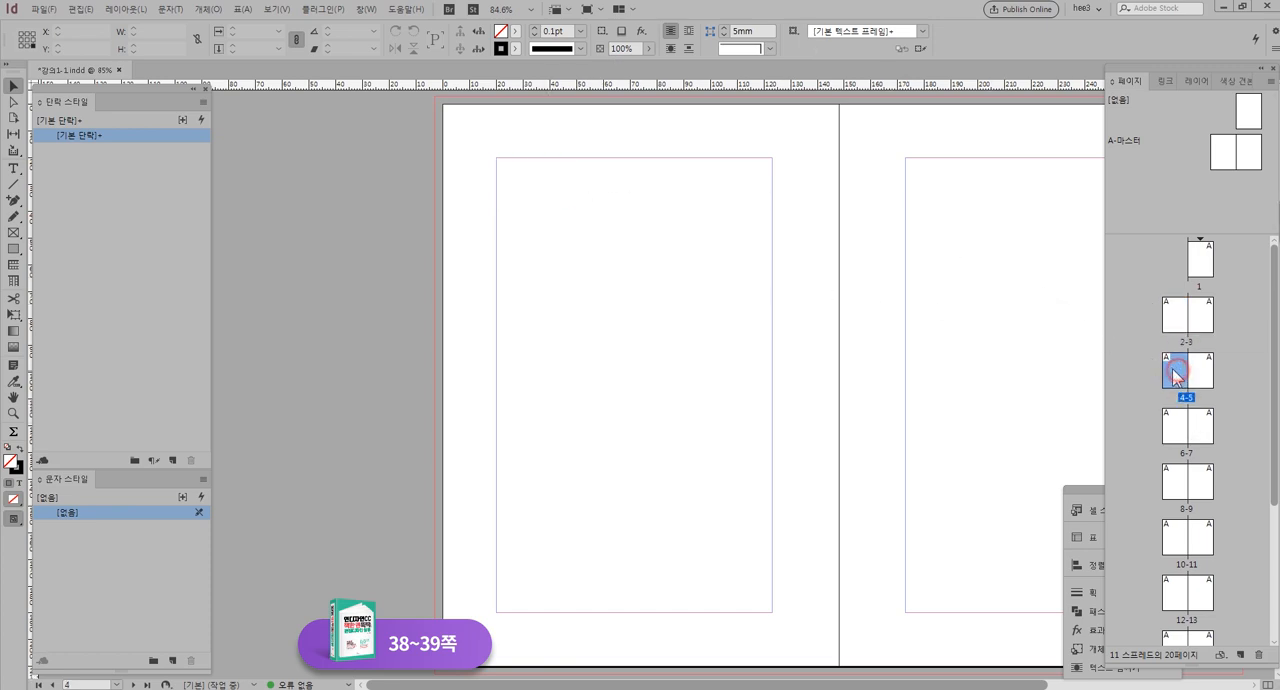
{"action": "right_click", "coordinate": [539, 197]}
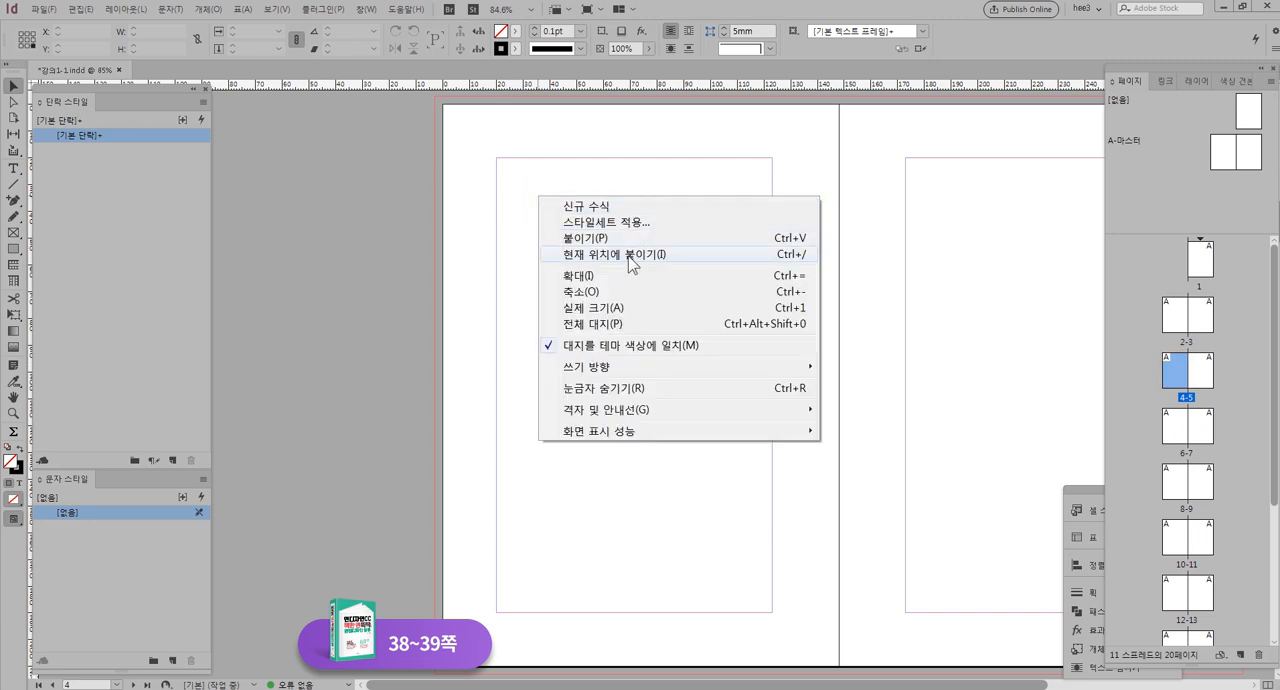
{"action": "left_click", "coordinate": [652, 256]}
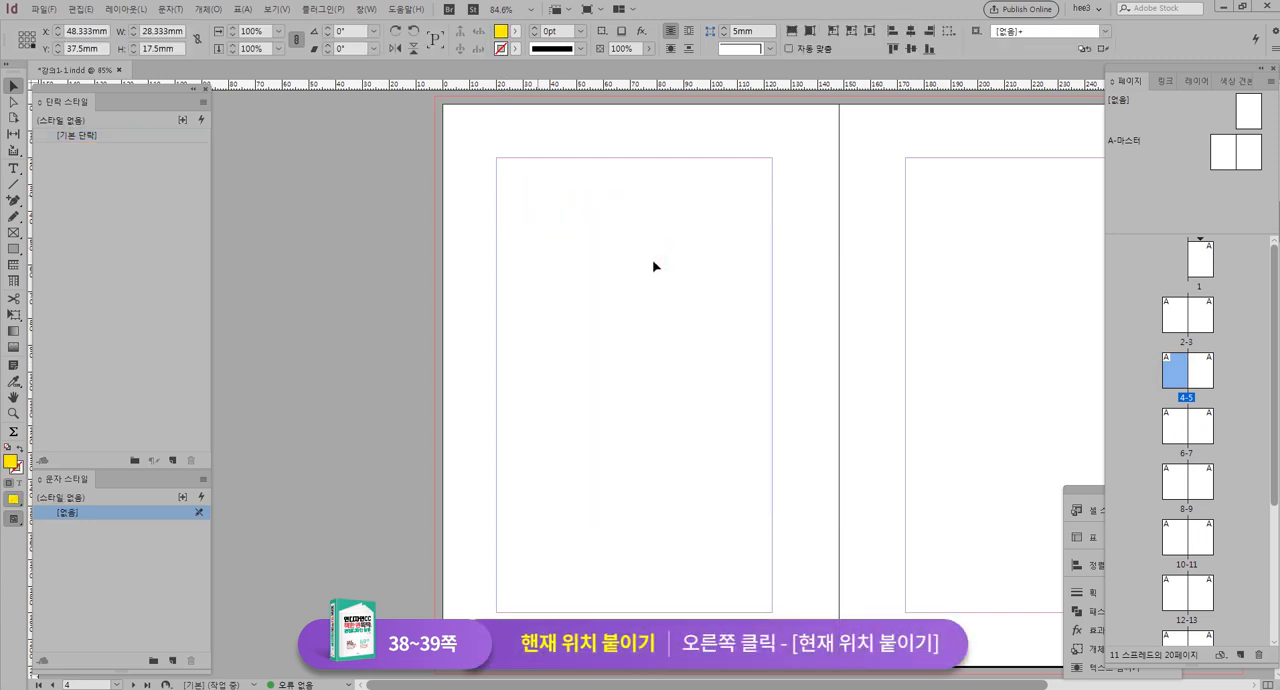
{"action": "left_click", "coordinate": [1172, 300]}
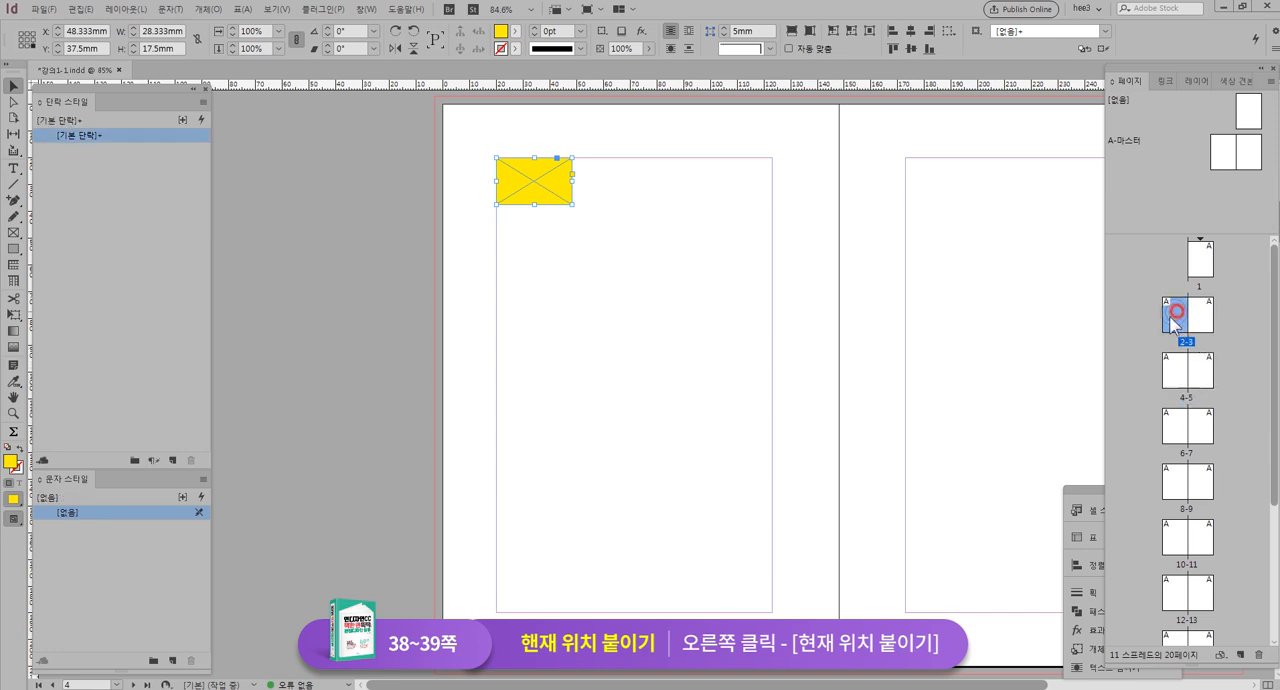
Switch between pages 2 and 4, select everything on page 4, and delete the yellow frame pasted there
{"action": "left_click", "coordinate": [1172, 371]}
{"action": "left_click", "coordinate": [1180, 326]}
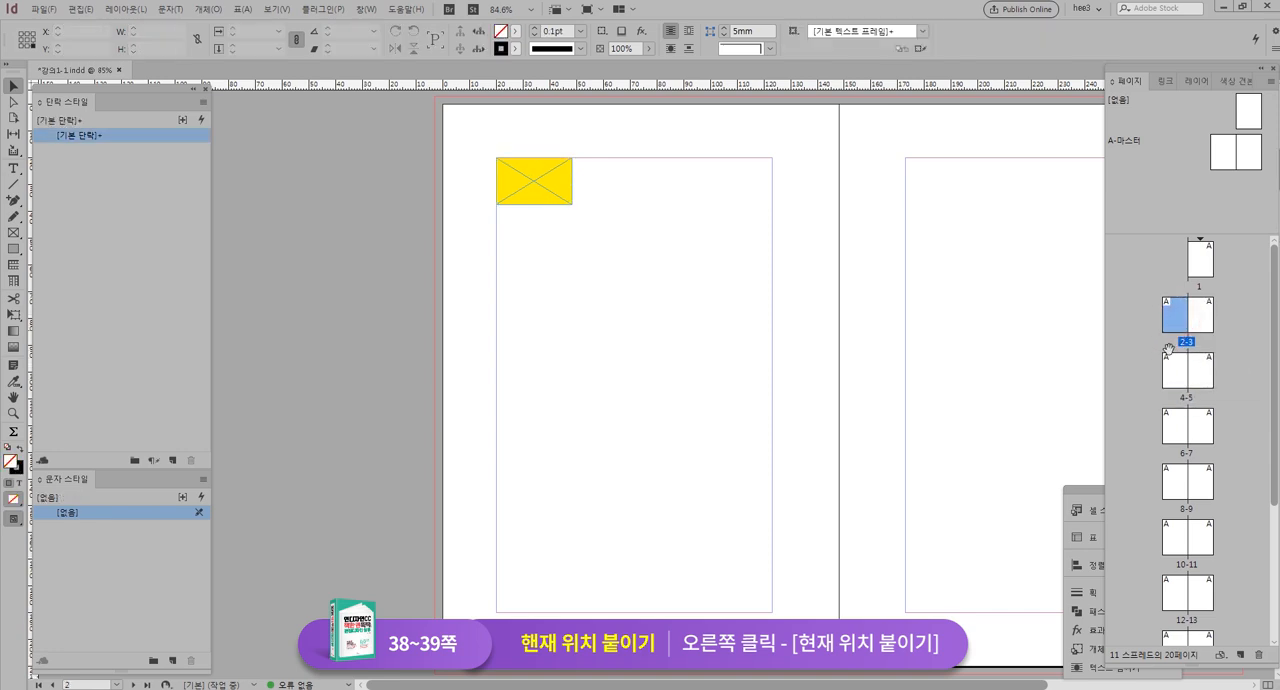
{"action": "left_click", "coordinate": [1172, 378]}
{"action": "key", "text": "ctrl+a"}
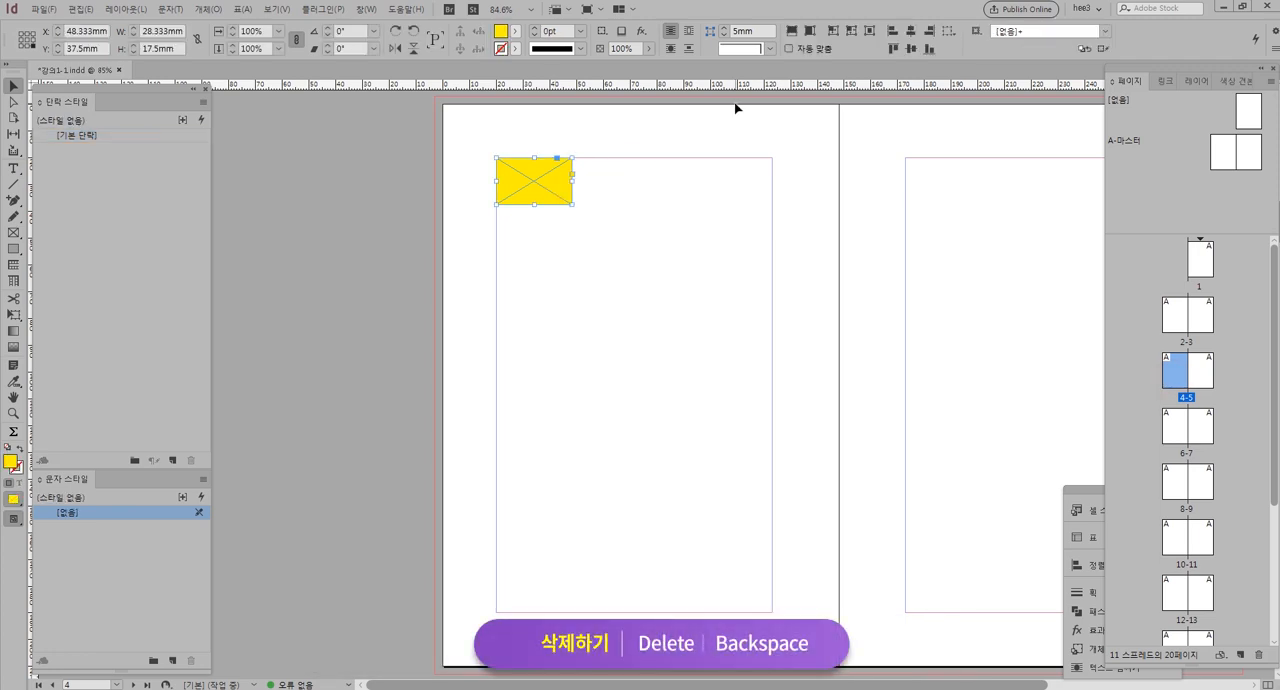
{"action": "key", "text": "Delete"}
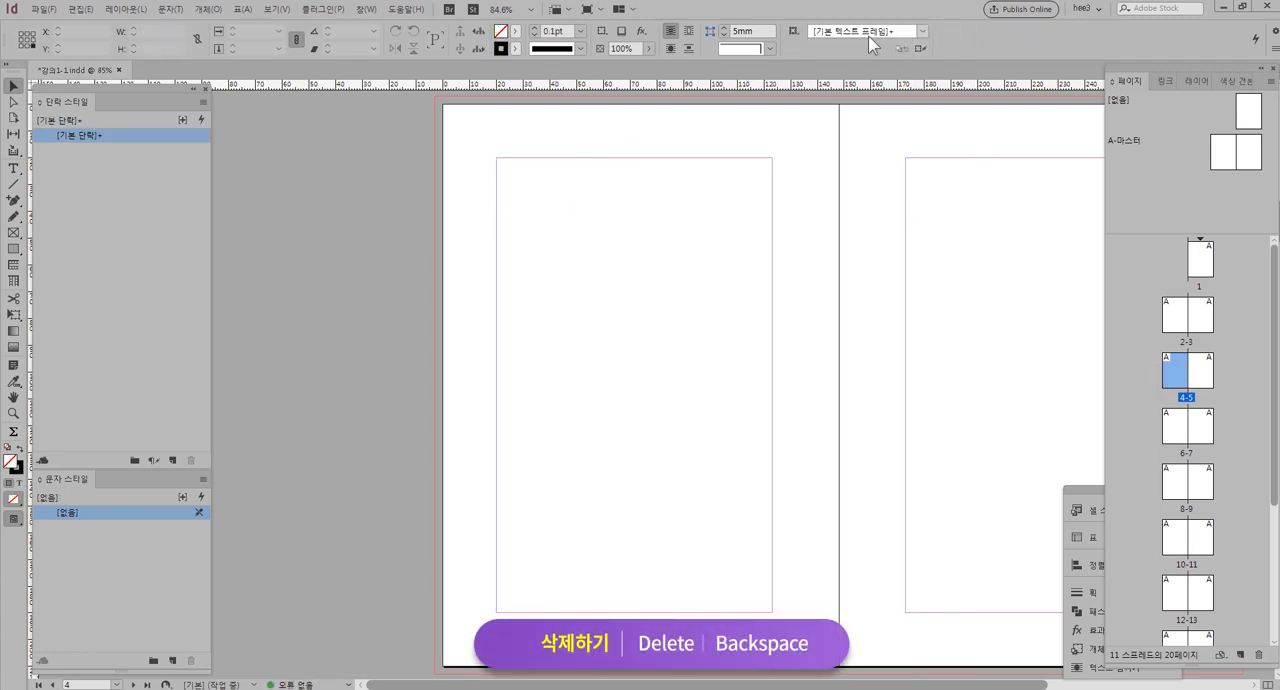
Go to page 2 and duplicate the yellow frame twice in a straight horizontal row with small, even gaps
{"action": "double_click", "coordinate": [1176, 318]}
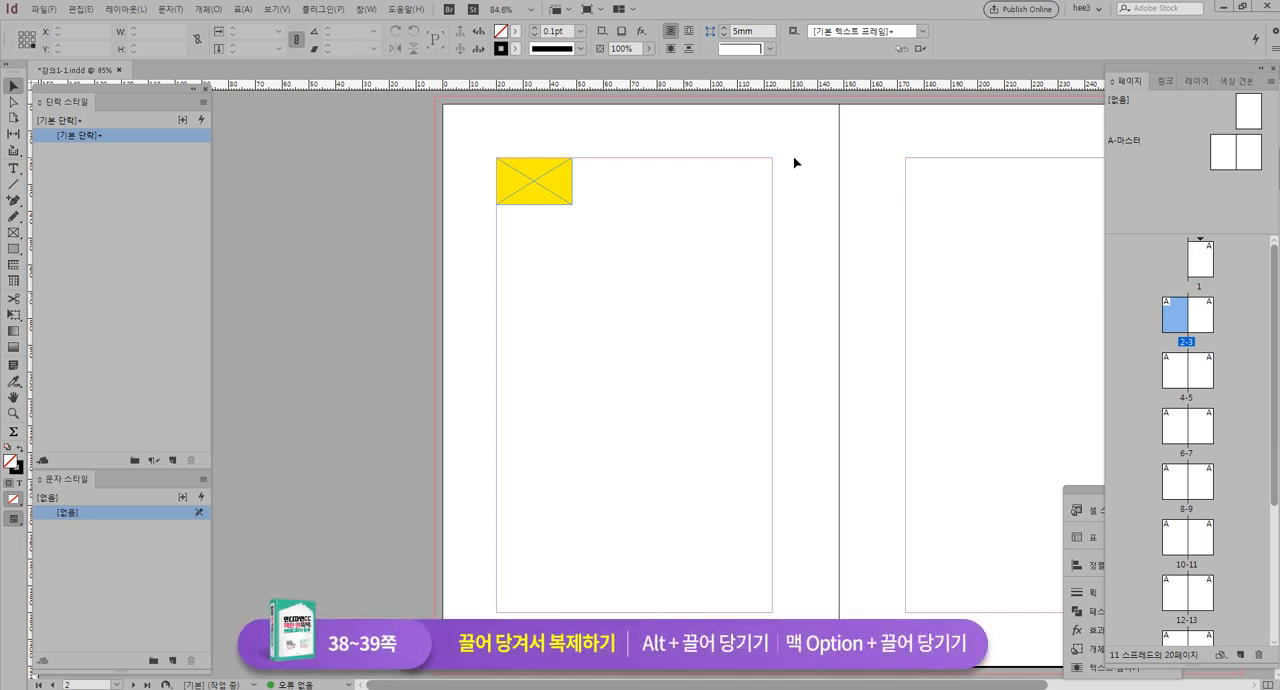
{"action": "key", "text": "alt"}
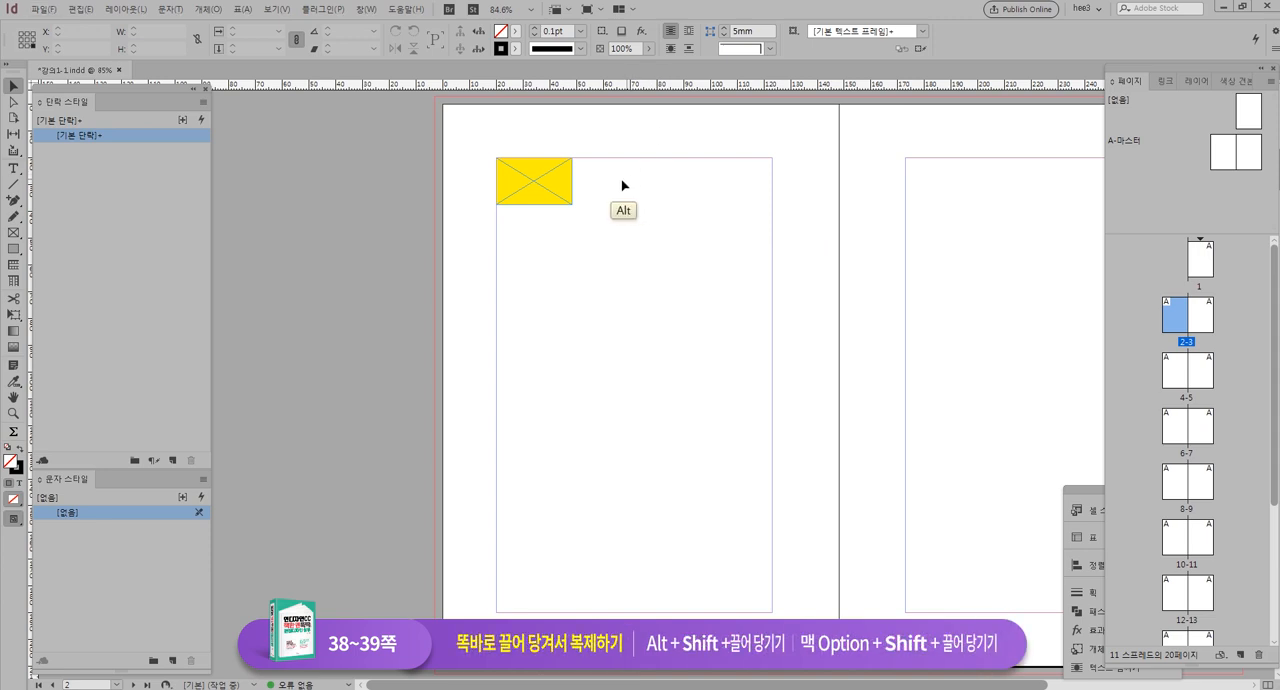
{"action": "left_click_drag", "start_coordinate": [520, 188], "coordinate": [600, 183]}
{"action": "left_click_drag", "start_coordinate": [598, 182], "coordinate": [685, 181]}
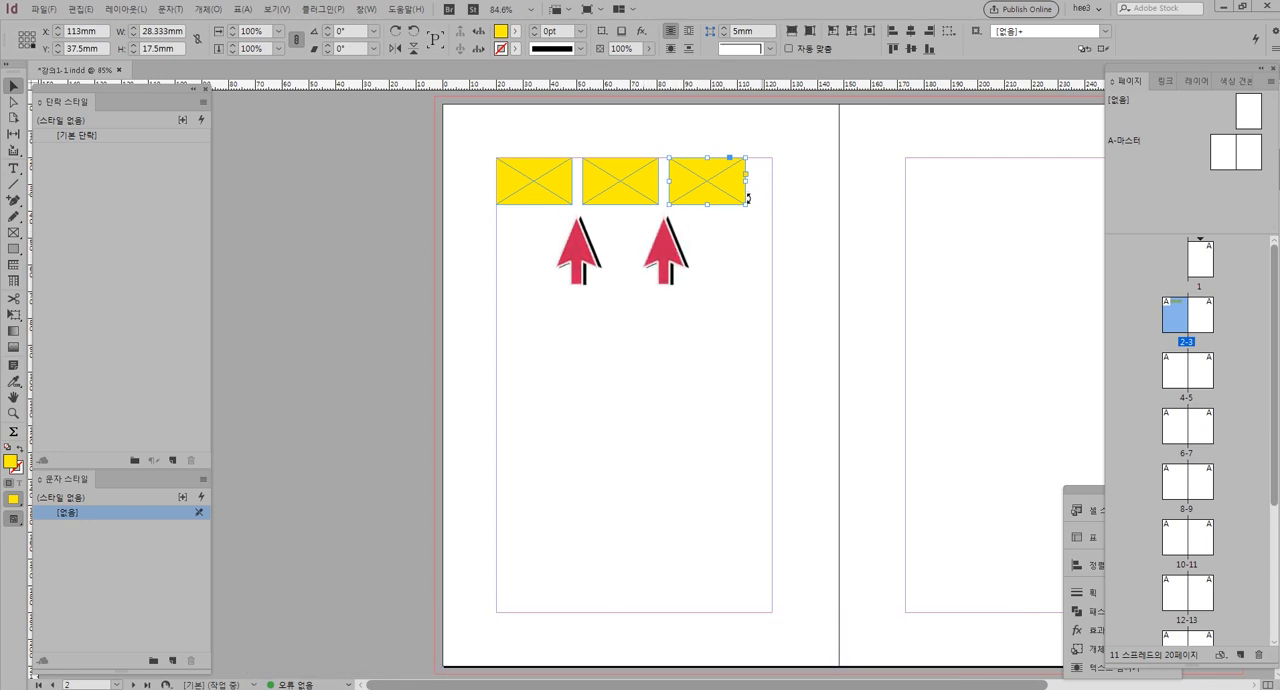
Check the Smart Guides option and test it by moving the third frame to the right margin and back
{"action": "left_click", "coordinate": [275, 13]}
{"action": "mouse_move", "coordinate": [336, 312]}
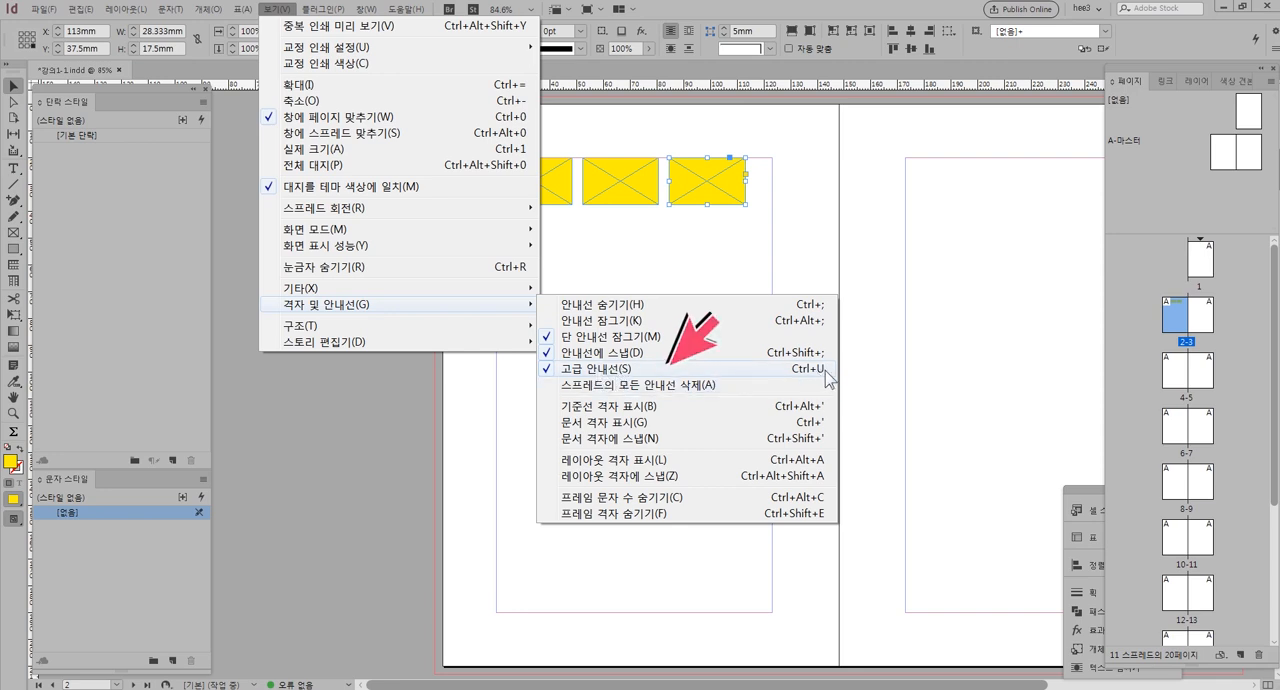
{"action": "left_click", "coordinate": [810, 222]}
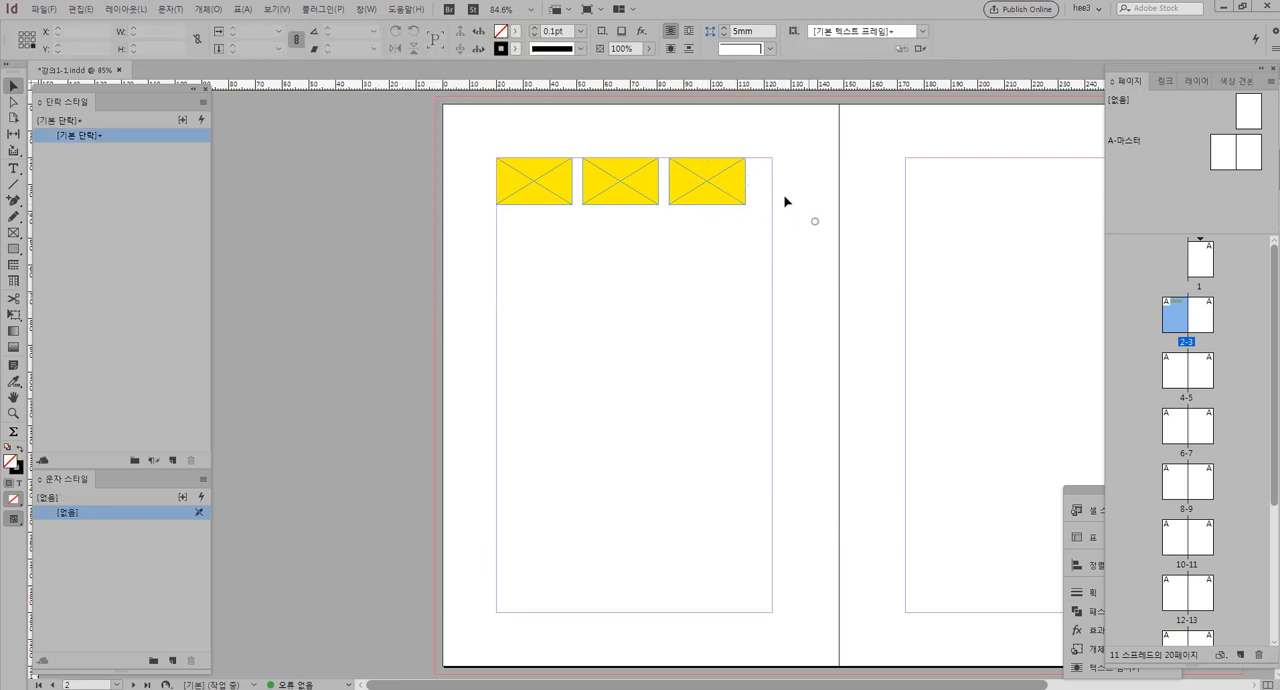
{"action": "left_click_drag", "start_coordinate": [733, 180], "coordinate": [757, 187]}
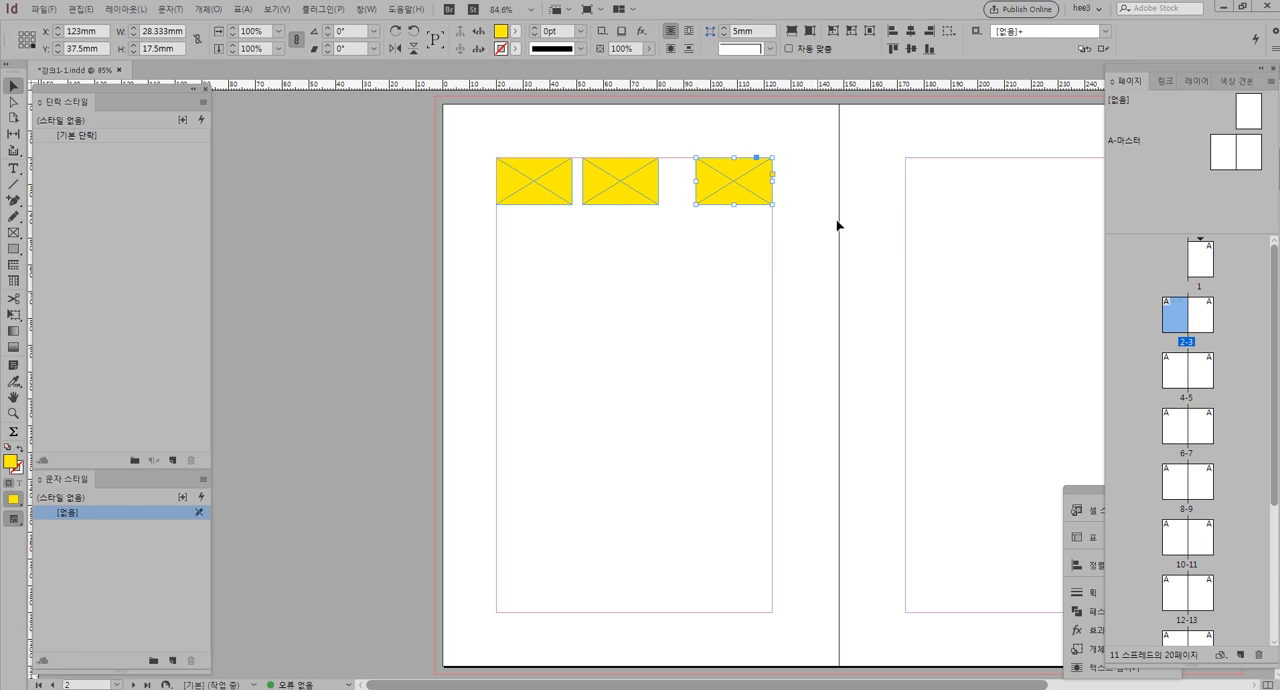
{"action": "key", "text": "shift+Left"}
Practise selecting the three yellow frames together, first one by one and again with a selection marquee, clearing the selection after each
{"action": "left_click", "coordinate": [540, 186]}
{"action": "left_click", "coordinate": [629, 186], "text": "shift"}
{"action": "left_click", "coordinate": [717, 186], "text": "shift"}
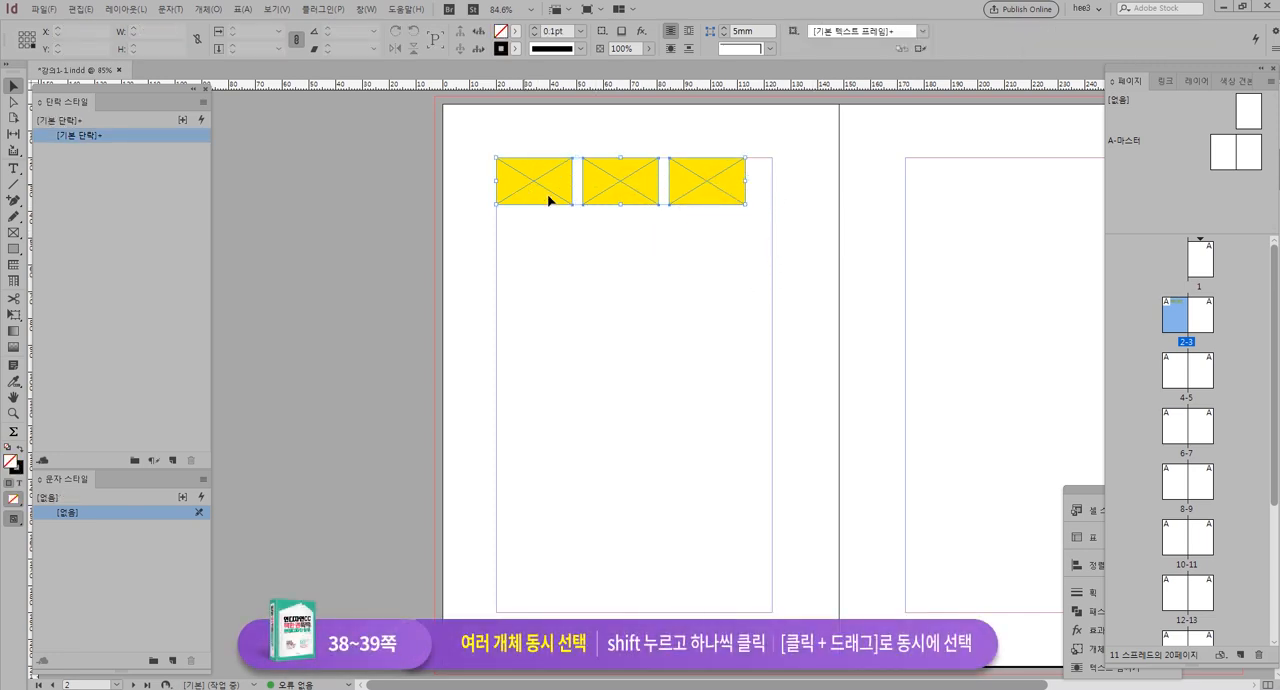
{"action": "left_click", "coordinate": [765, 278]}
{"action": "left_click_drag", "start_coordinate": [836, 236], "coordinate": [507, 183]}
{"action": "left_click", "coordinate": [556, 238]}
Select all three yellow frames and duplicate the row straight down twice to build a three-by-three grid
{"action": "key", "text": "ctrl+a"}
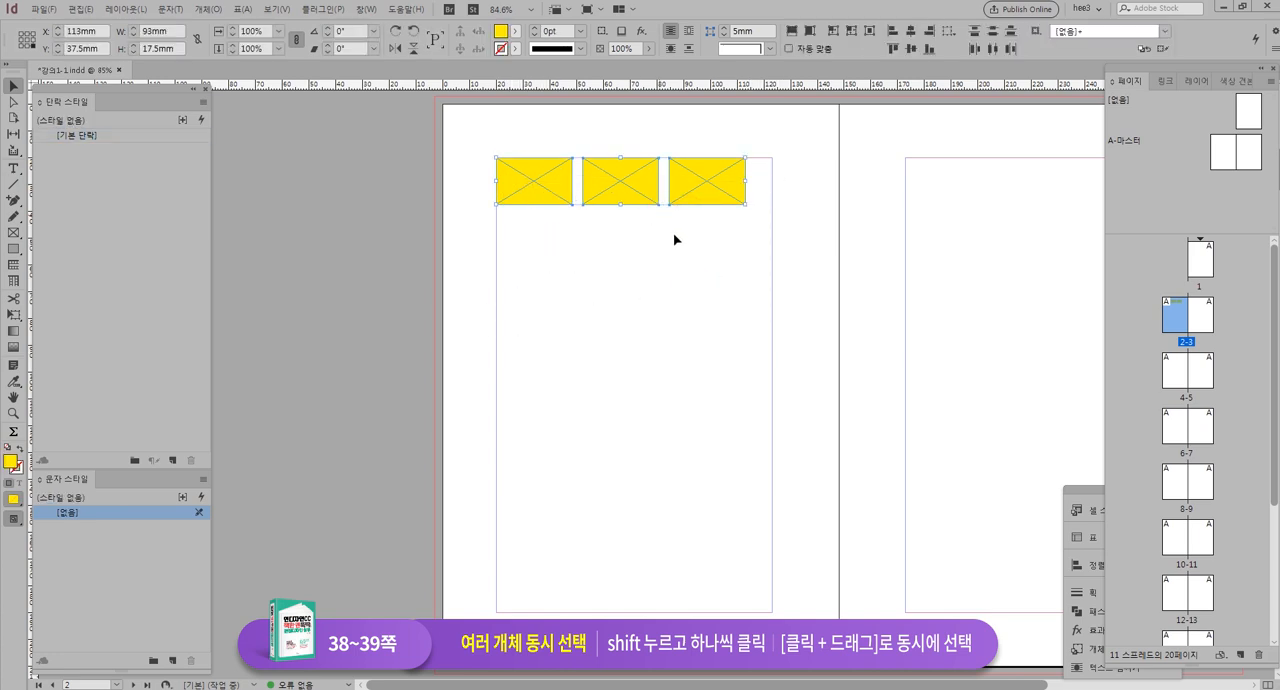
{"action": "key", "text": "alt"}
{"action": "left_click_drag", "start_coordinate": [612, 196], "coordinate": [627, 341]}
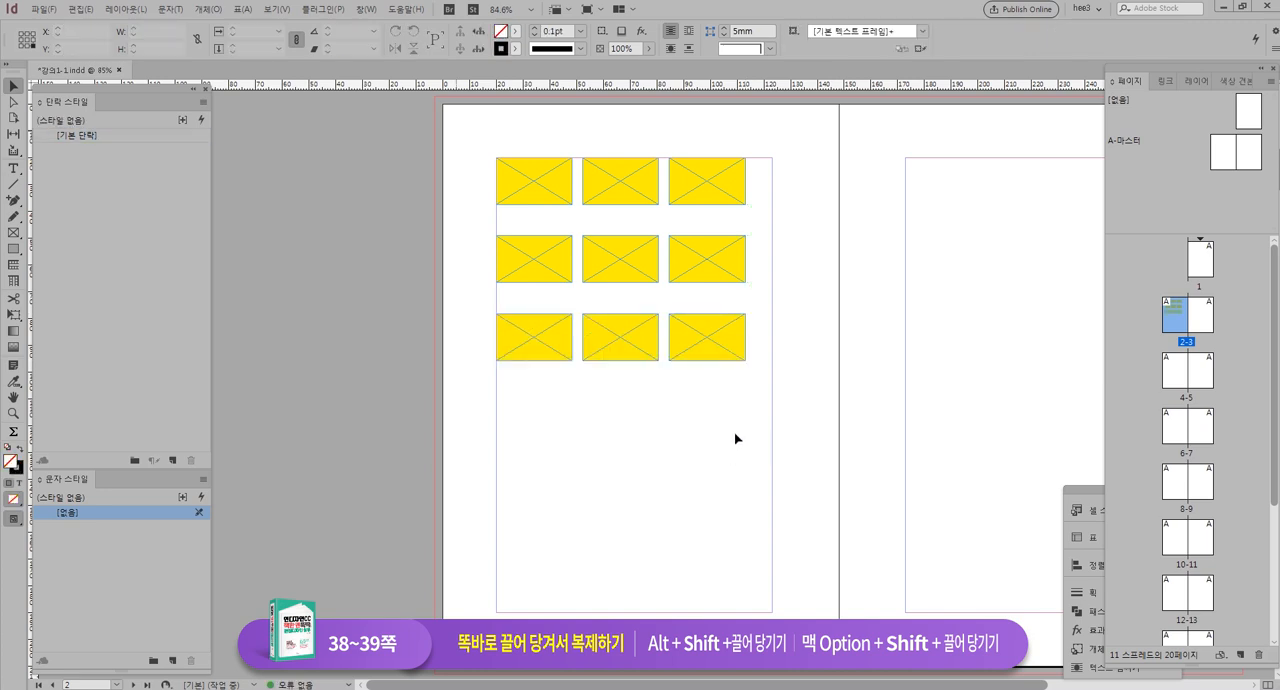
Select all nine yellow frames on page 2 and group them
{"action": "left_click", "coordinate": [824, 218]}
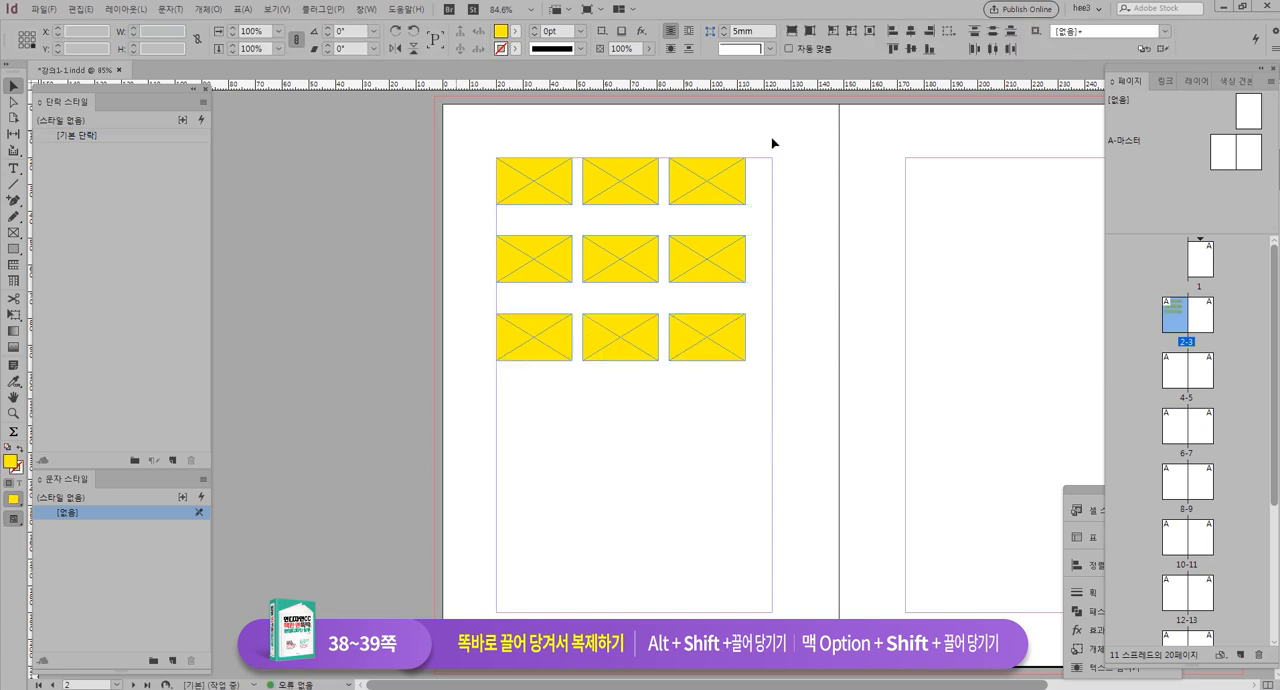
{"action": "key", "text": "ctrl+a"}
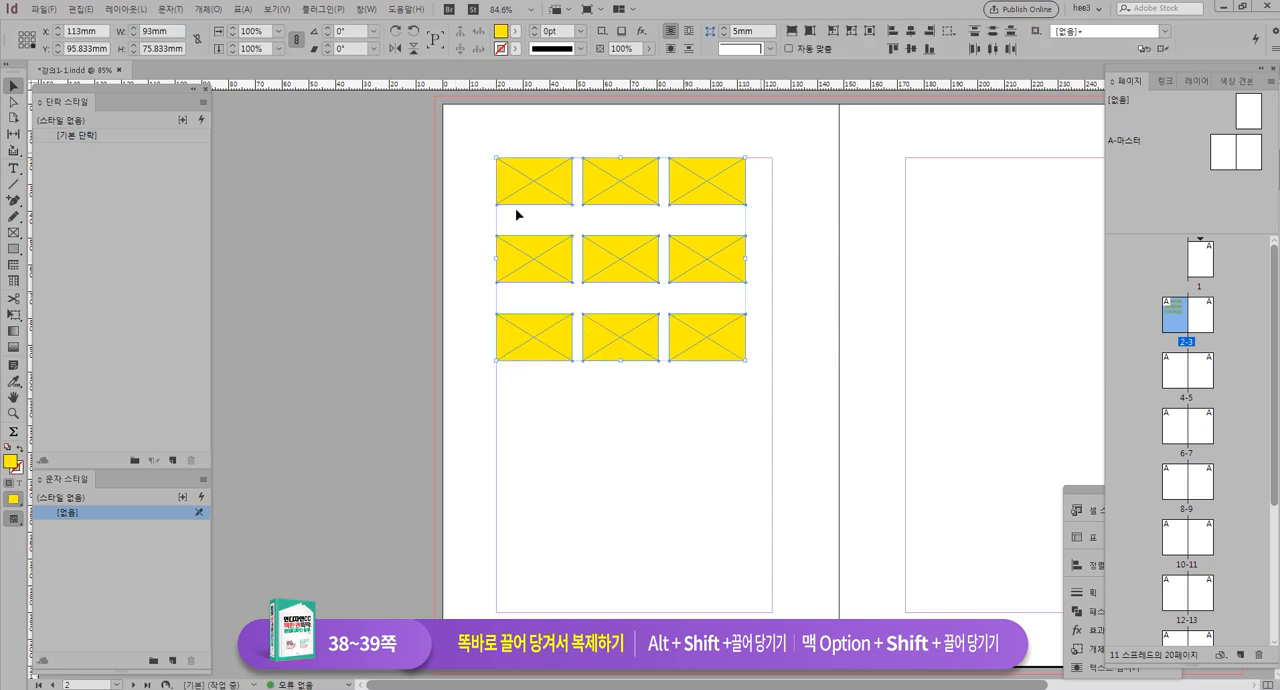
{"action": "right_click", "coordinate": [641, 185]}
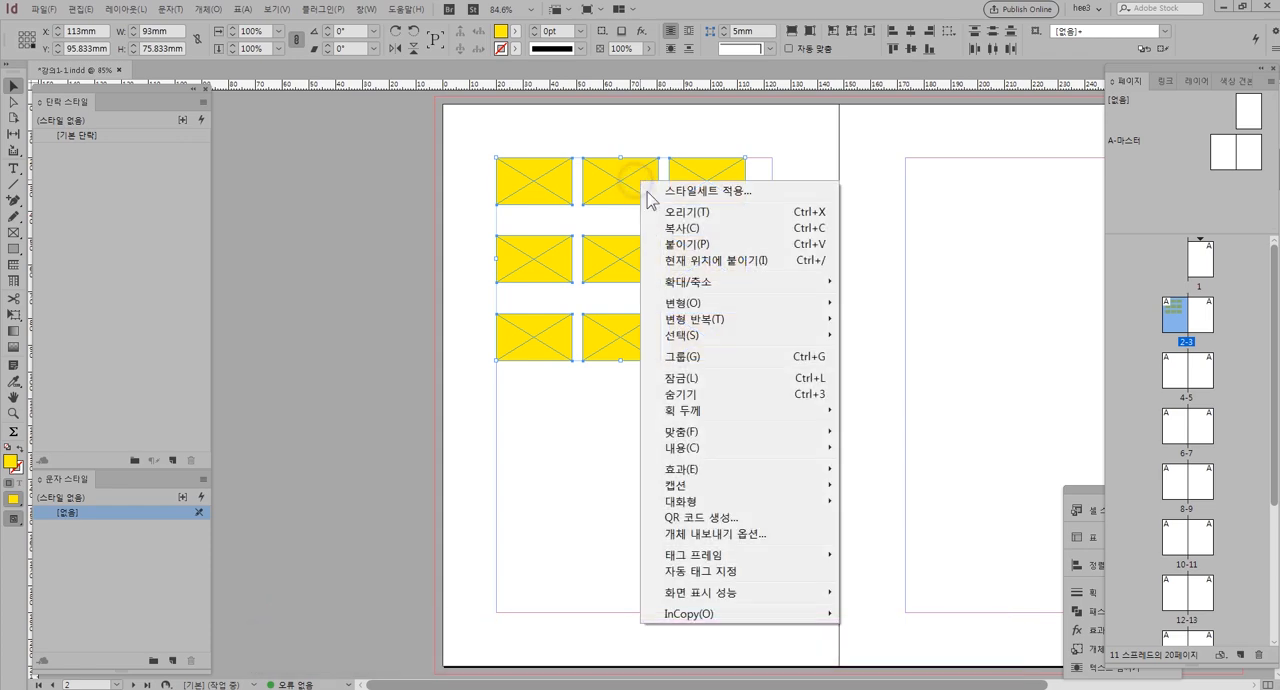
{"action": "left_click", "coordinate": [711, 361]}
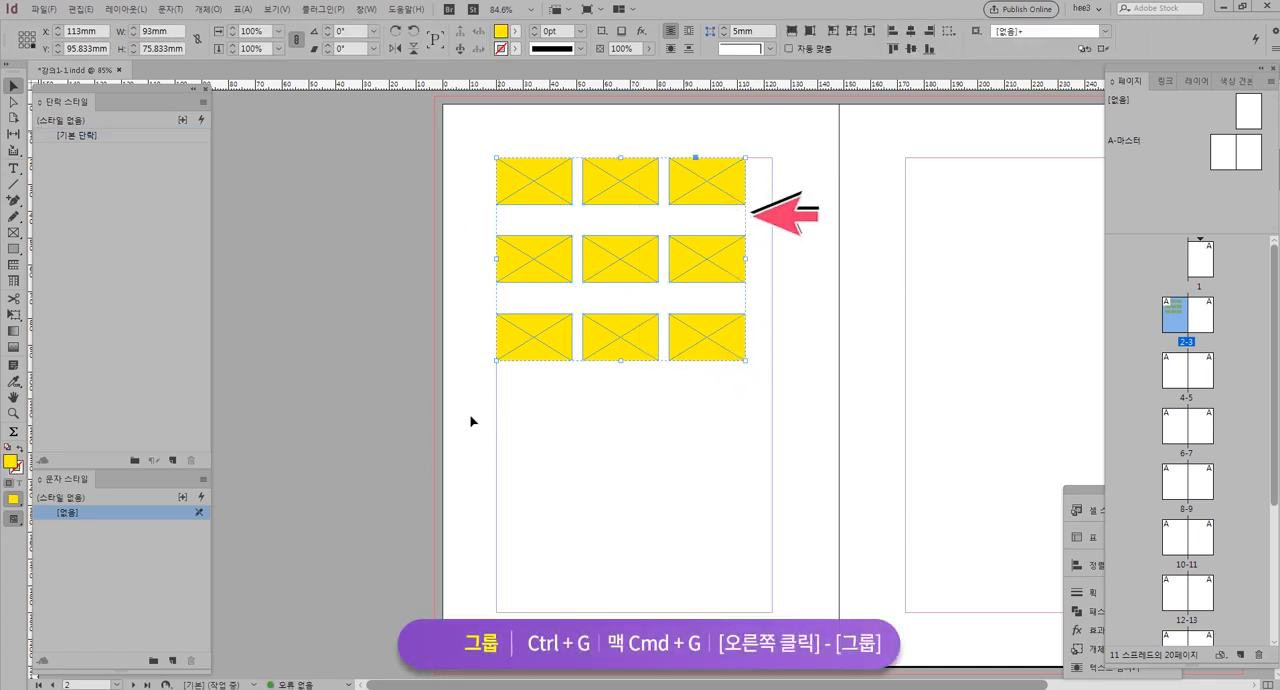
Move the grouped frames down the page as one unit and return them to the top margin
{"action": "left_click", "coordinate": [752, 295]}
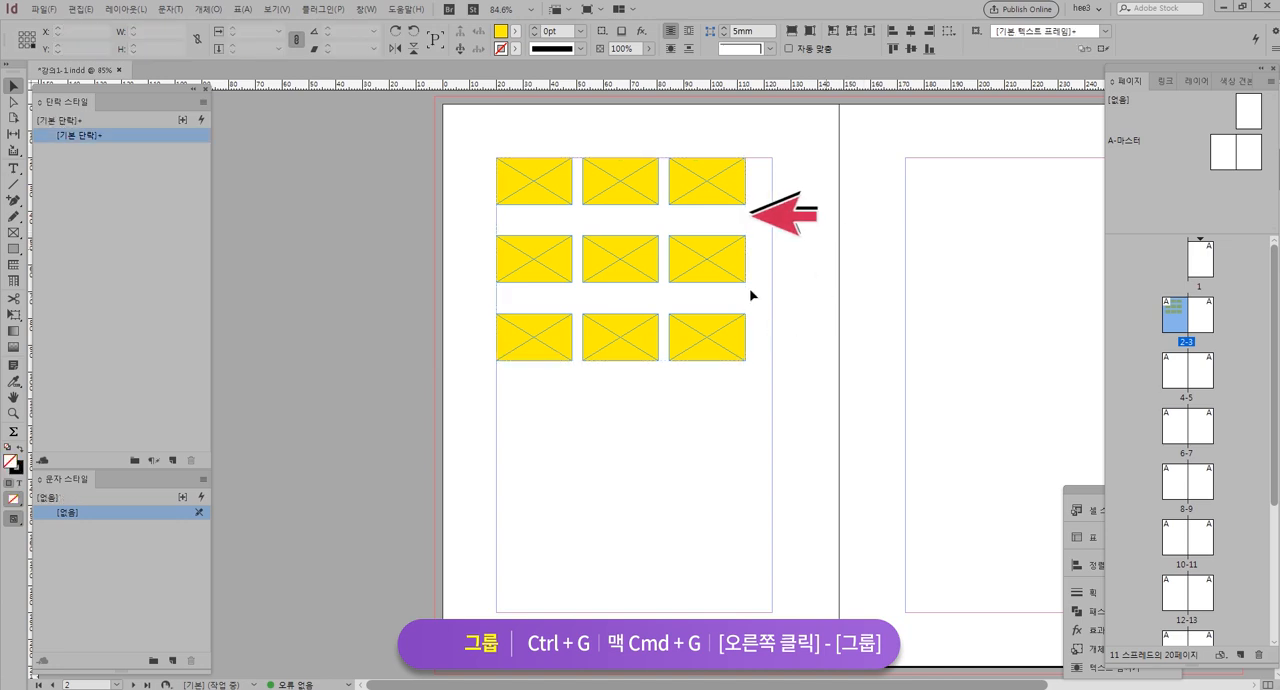
{"action": "left_click", "coordinate": [624, 196]}
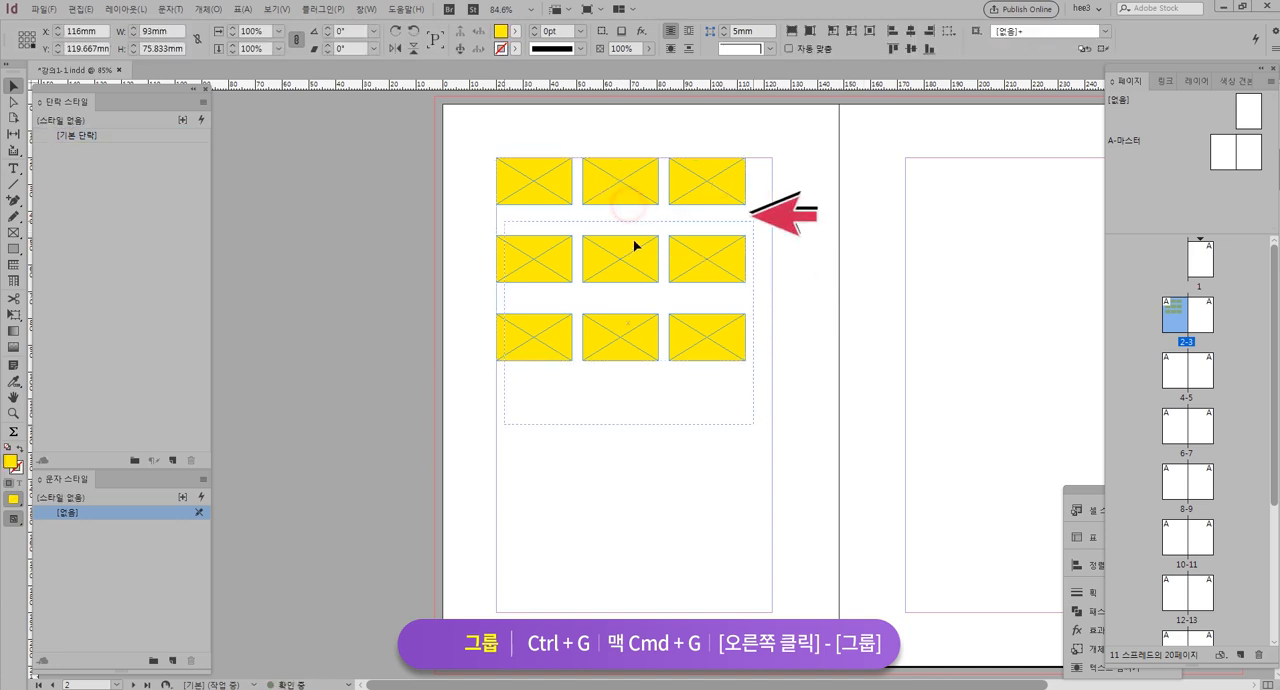
{"action": "left_click_drag", "start_coordinate": [628, 256], "coordinate": [622, 194]}
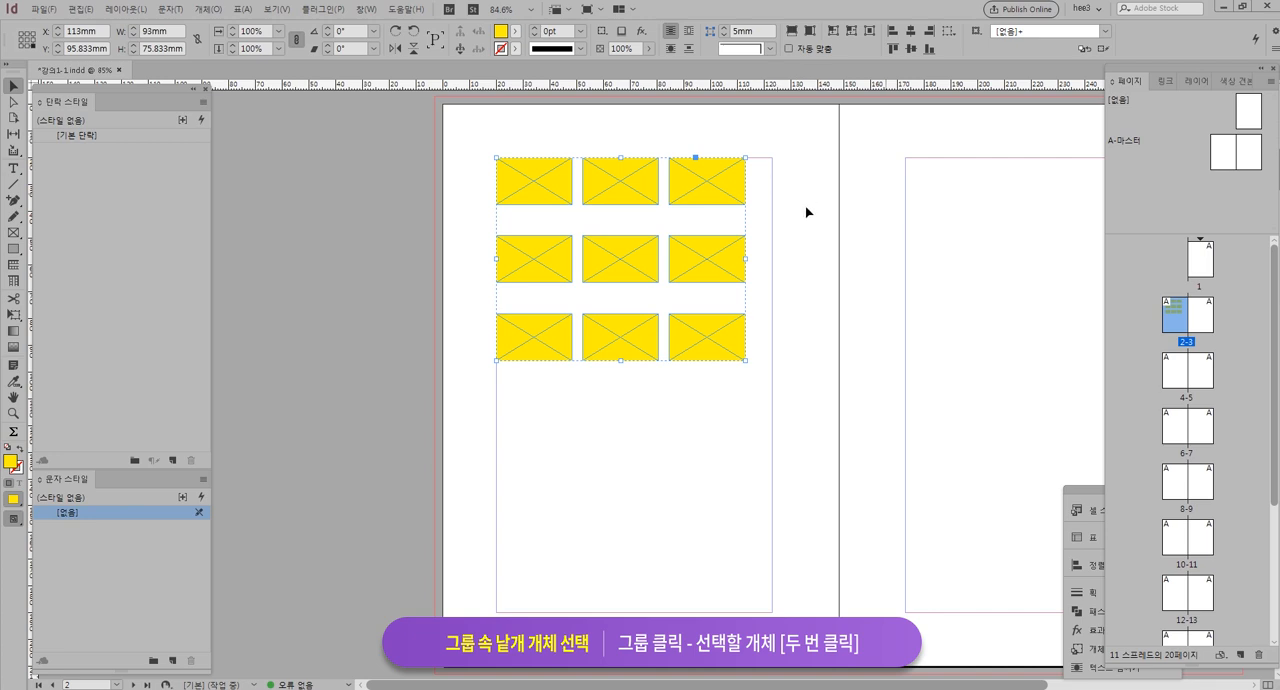
Fill the top-right frame inside the group with the cyan swatch C=100 M=0 Y=0 K=0 and clear the selection
{"action": "double_click", "coordinate": [718, 186]}
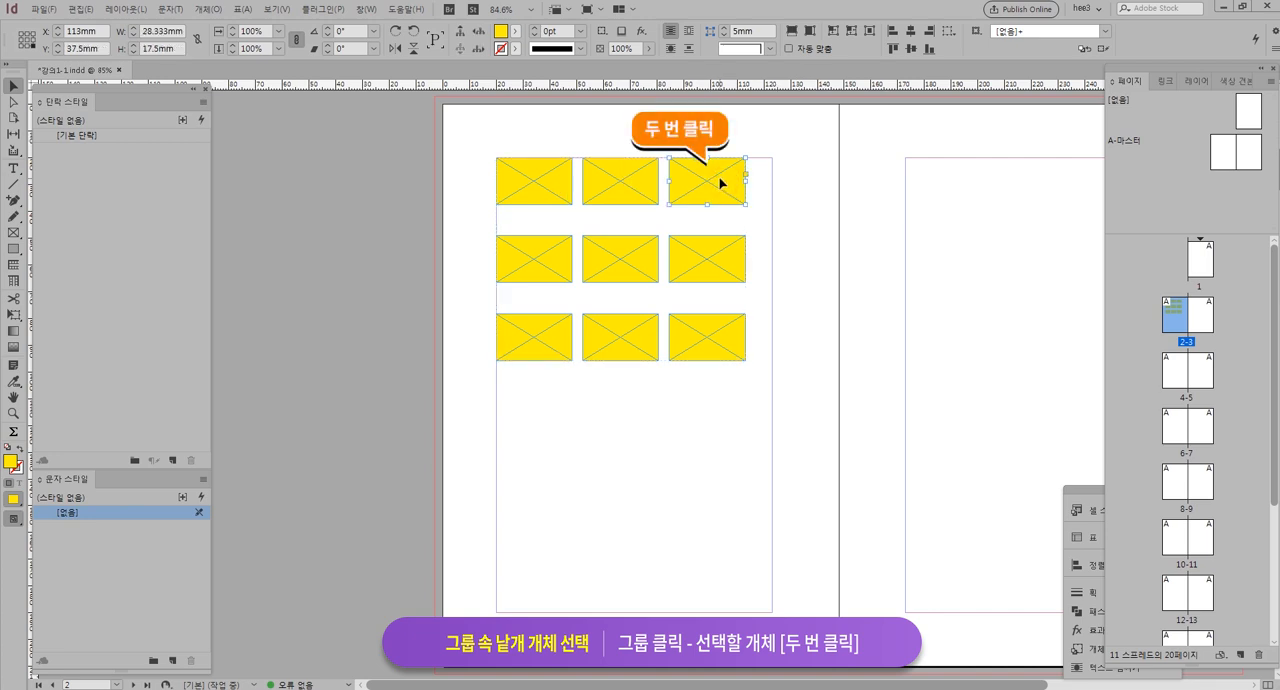
{"action": "left_click", "coordinate": [516, 31]}
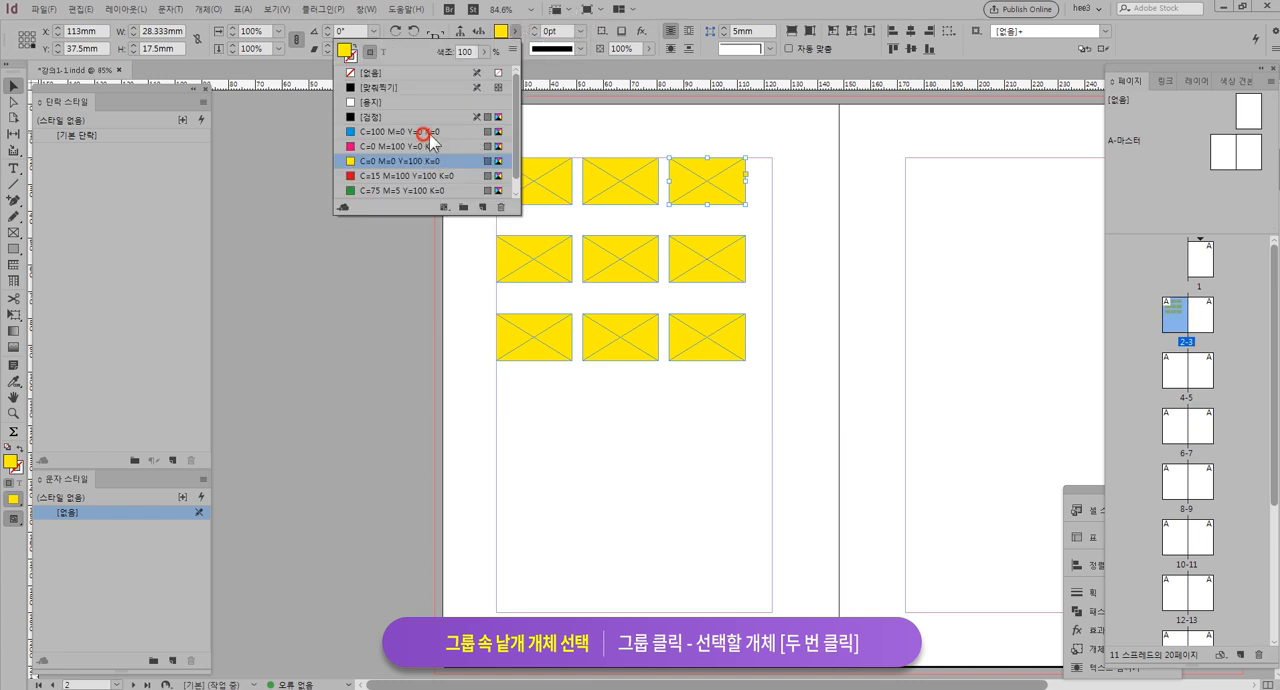
{"action": "left_click", "coordinate": [428, 133]}
{"action": "left_click", "coordinate": [832, 265]}
{"action": "left_click", "coordinate": [845, 453]}
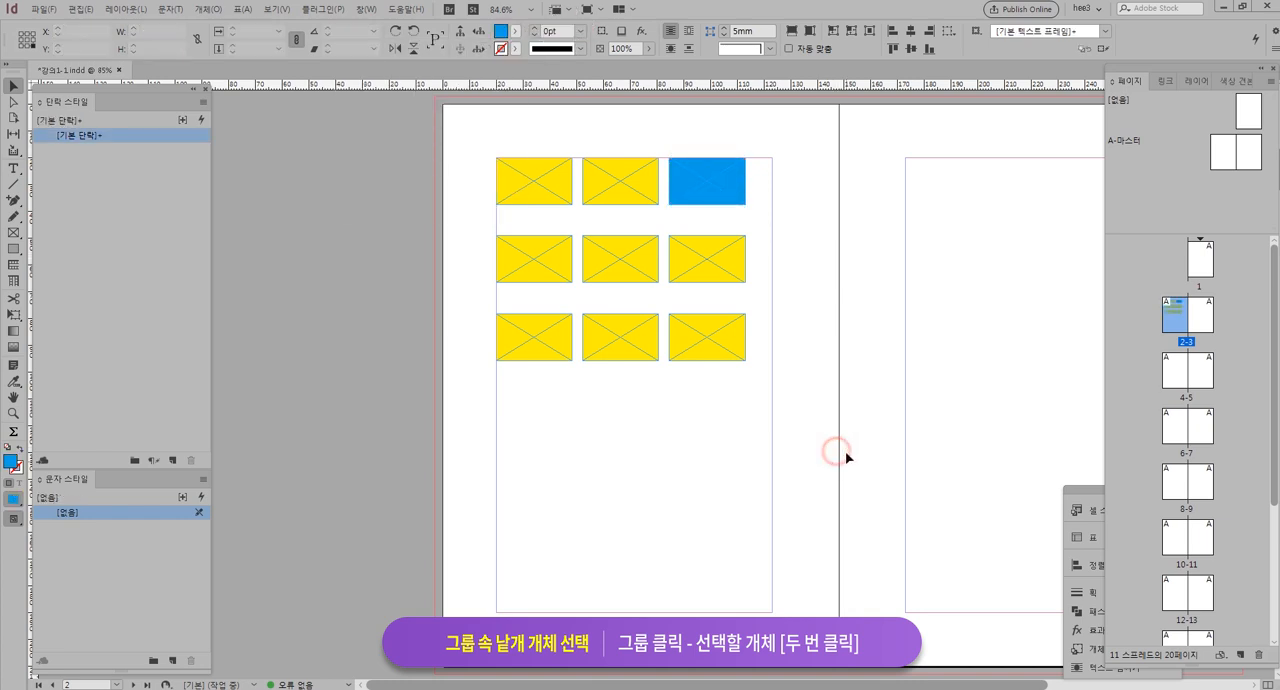
Select the whole group, view its context commands including Ungroup, and select only the blue frame inside it before deselecting
{"action": "left_click", "coordinate": [737, 263]}
{"action": "right_click", "coordinate": [716, 186]}
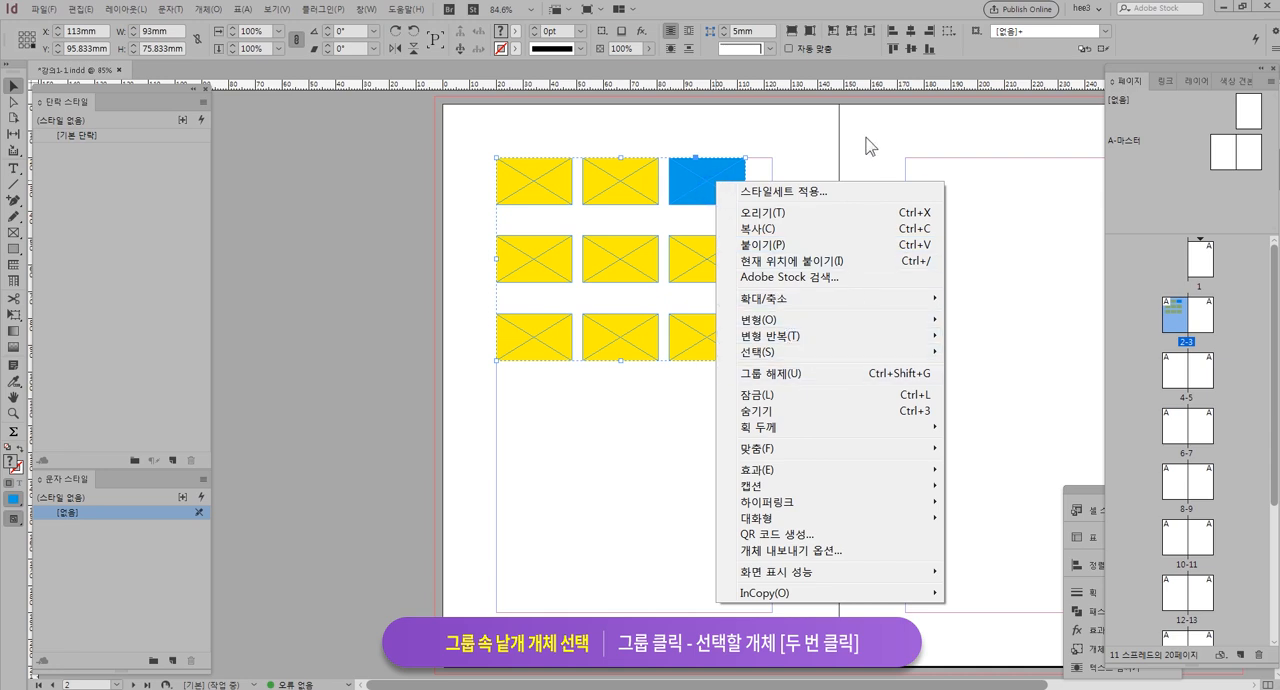
{"action": "left_click", "coordinate": [866, 140]}
{"action": "left_click", "coordinate": [740, 188]}
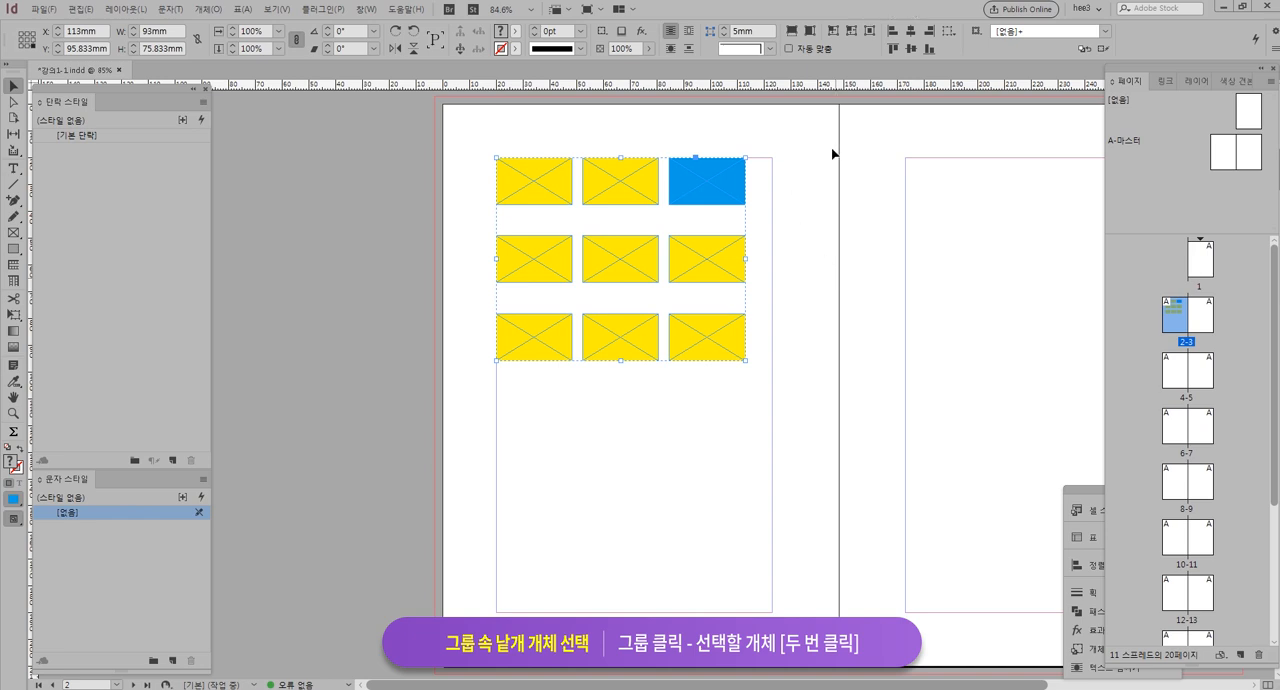
{"action": "double_click", "coordinate": [723, 181]}
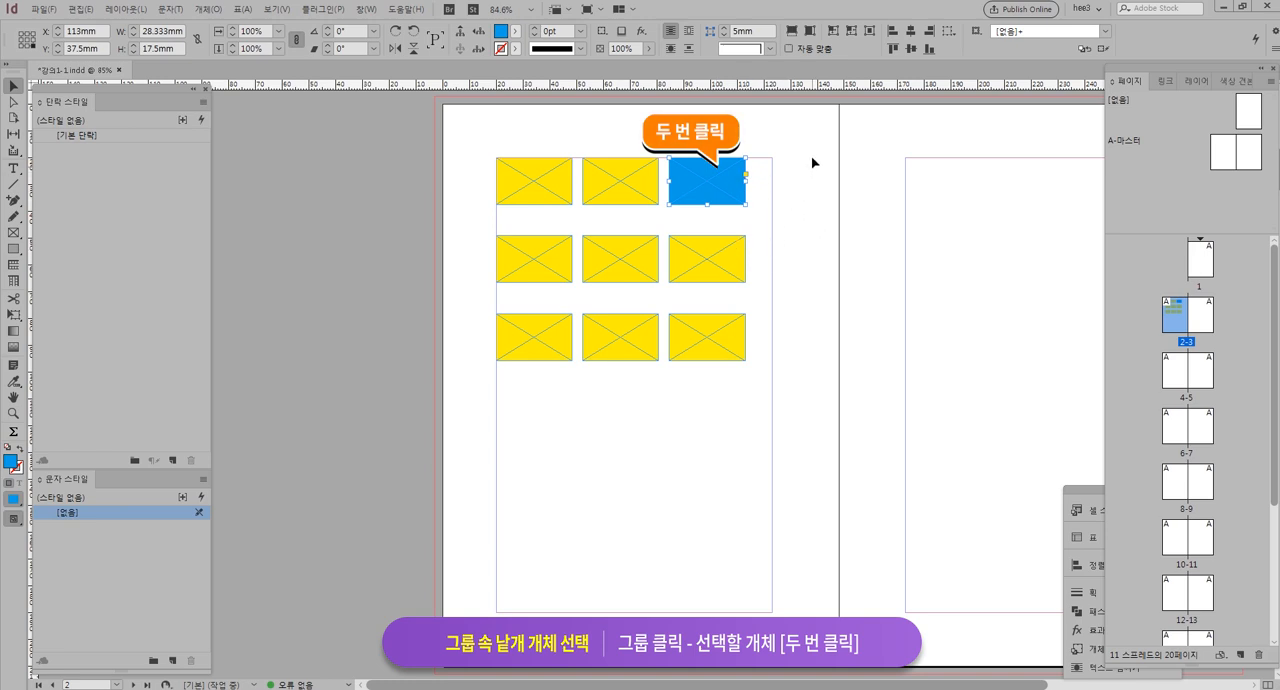
{"action": "left_click", "coordinate": [826, 368]}
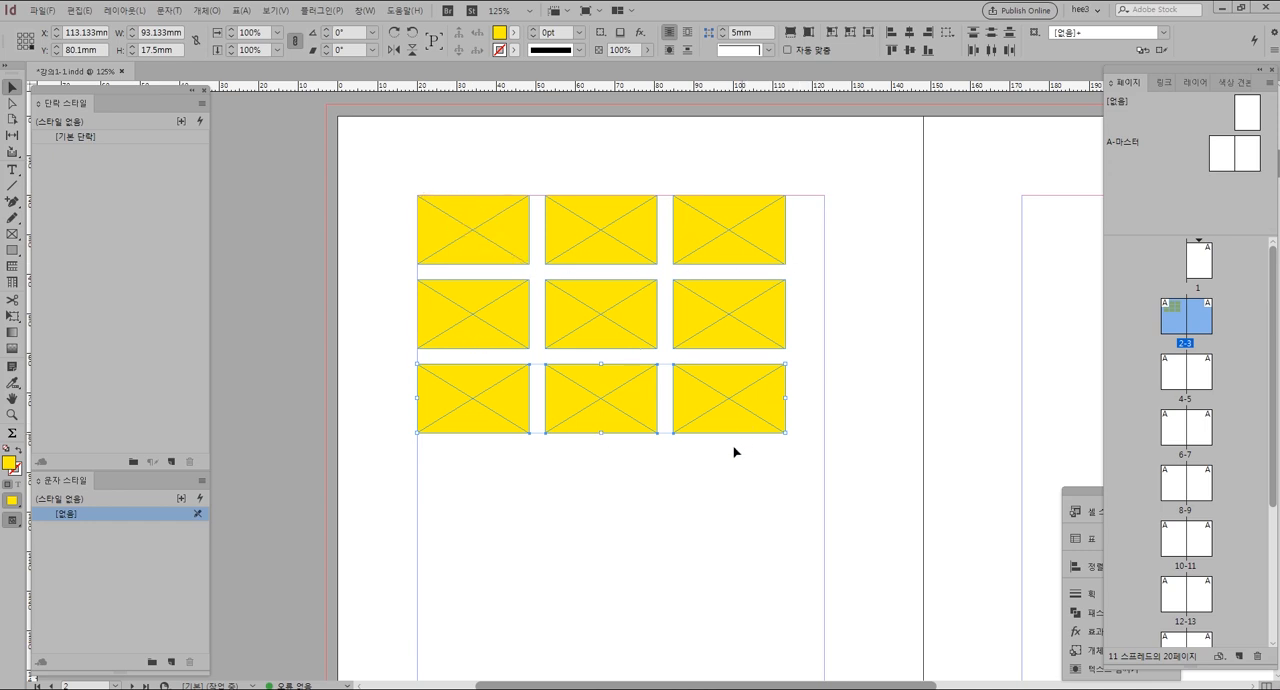
Undo the frame duplications one at a time until only two yellow frames remain in the first row
{"action": "key", "text": "ctrl"}
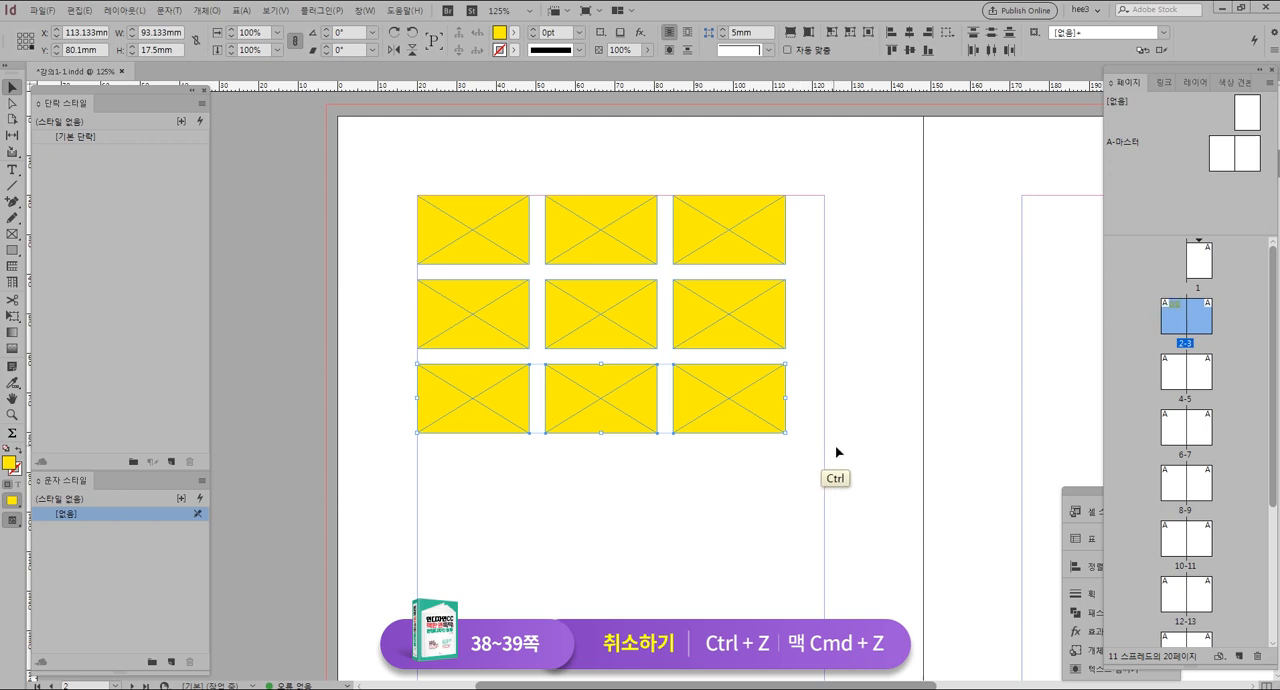
{"action": "key", "text": "ctrl+z"}
{"action": "key", "text": "ctrl+z"}
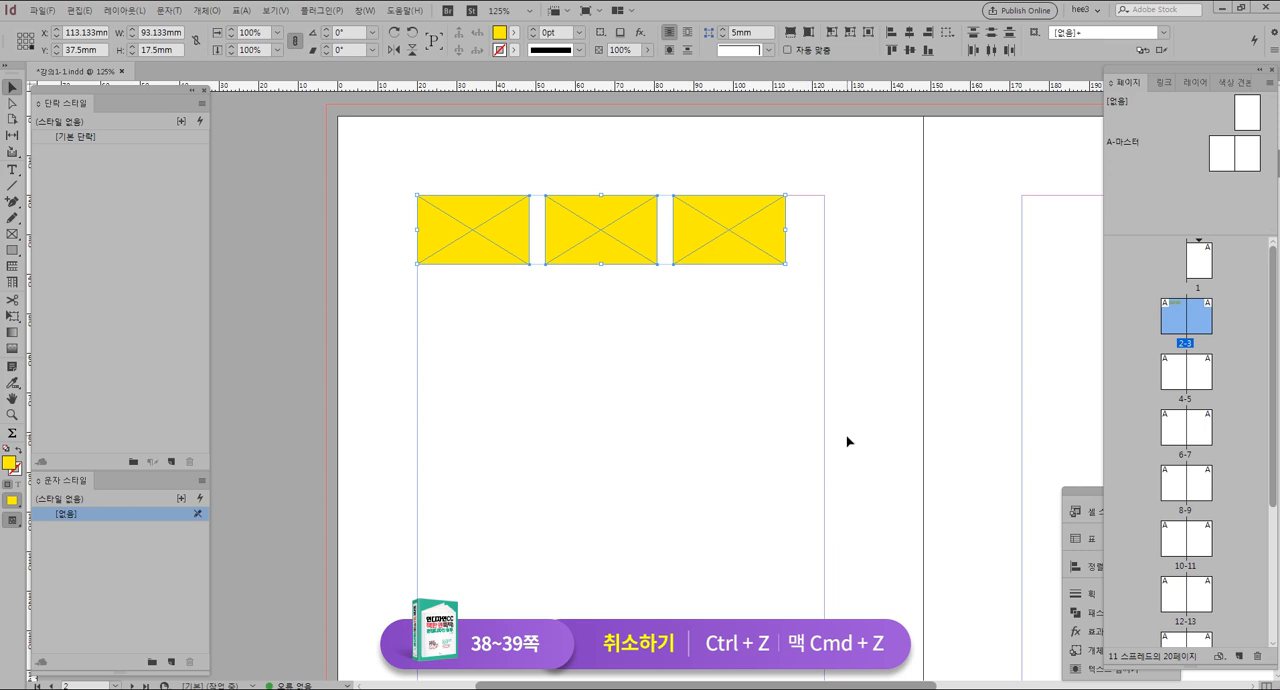
{"action": "key", "text": "ctrl"}
{"action": "key", "text": "ctrl"}
{"action": "key", "text": "ctrl+z"}
{"action": "key", "text": "ctrl"}
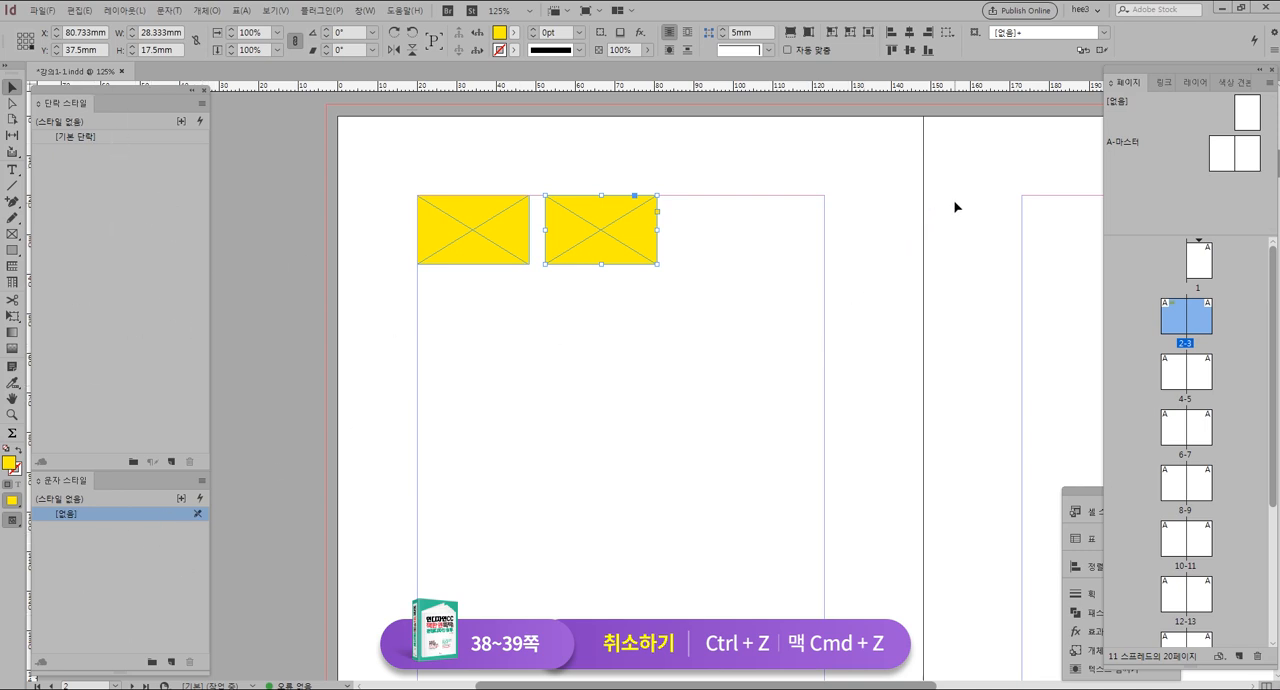
{"action": "key", "text": "ctrl"}
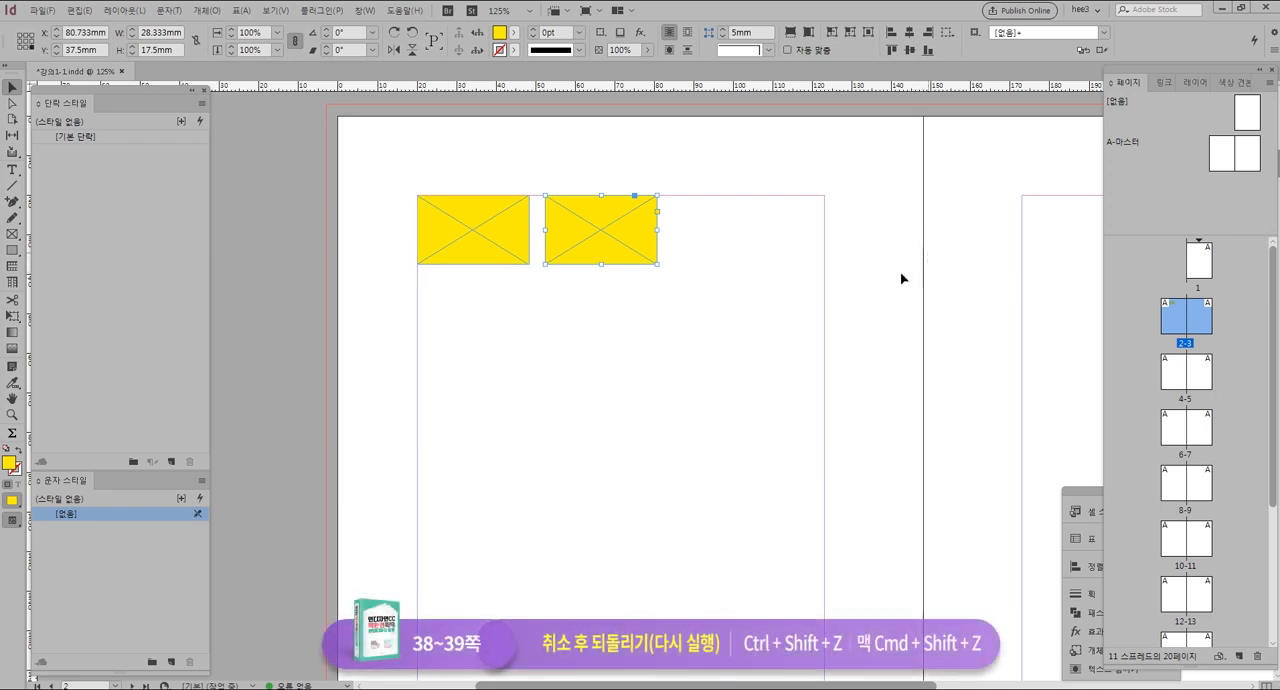
Redo the undone duplications one at a time to restore the third frame and both lower rows
{"action": "key", "text": "ctrl"}
{"action": "key", "text": "ctrl+shift"}
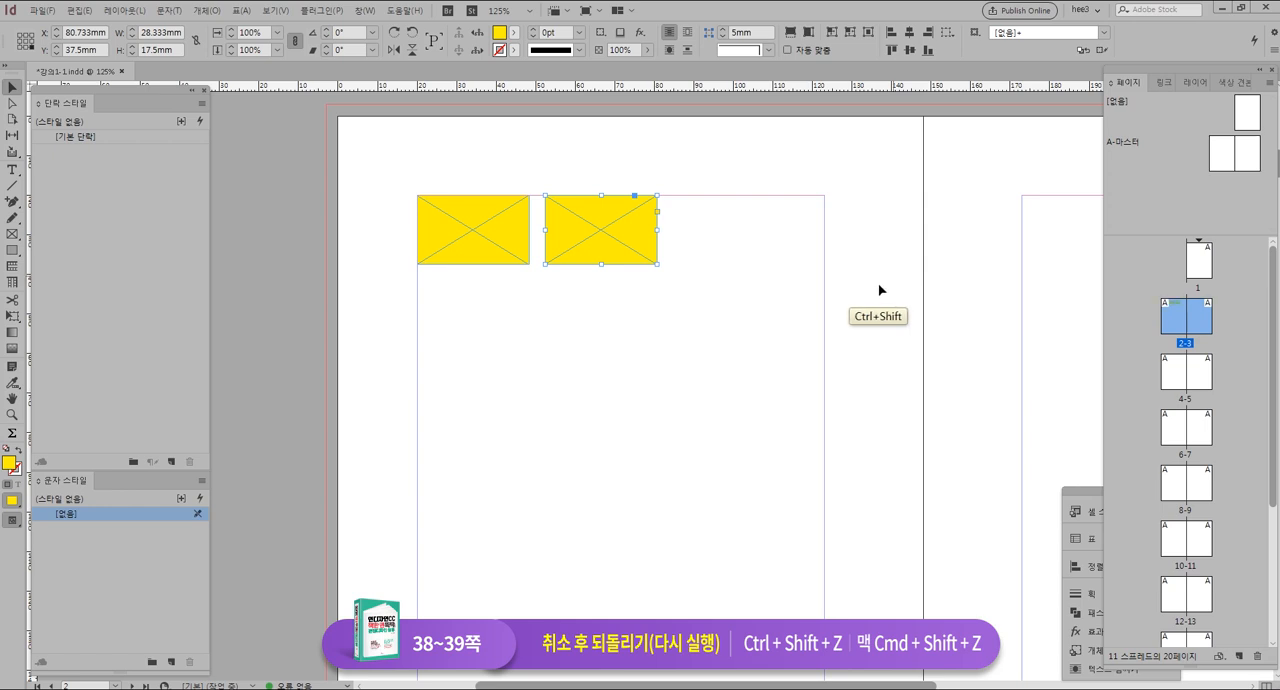
{"action": "key", "text": "ctrl+shift+z"}
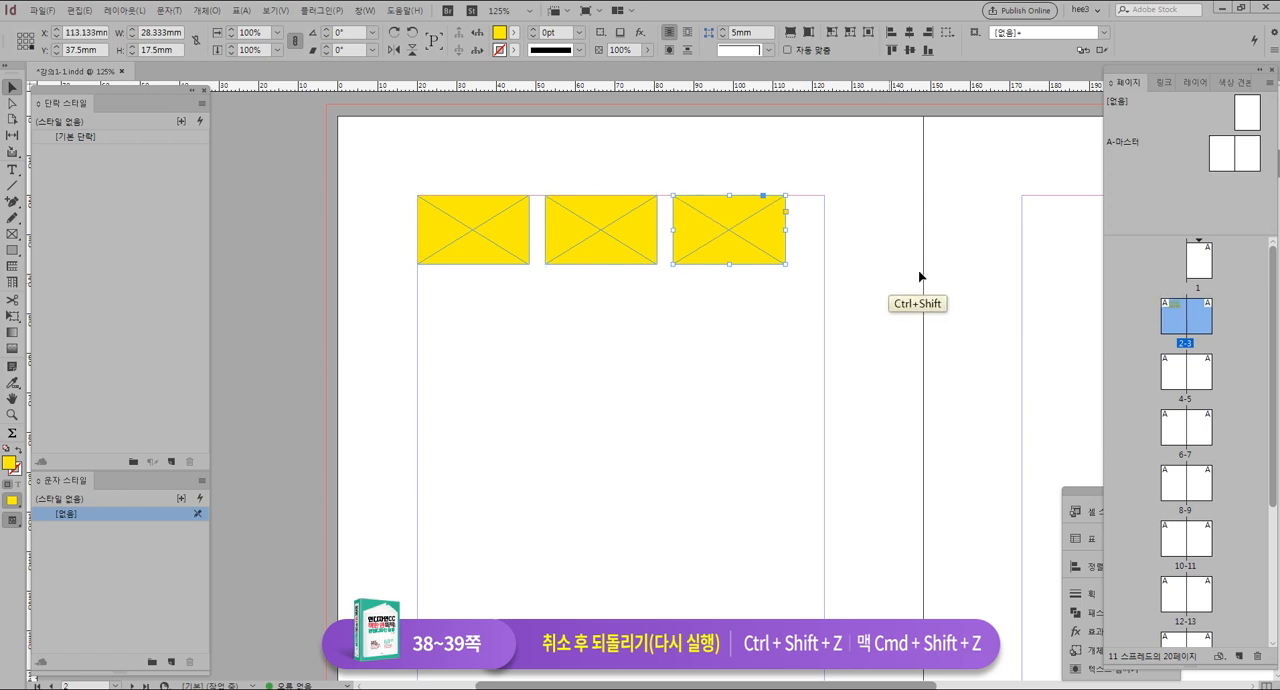
{"action": "key", "text": "ctrl+shift+z"}
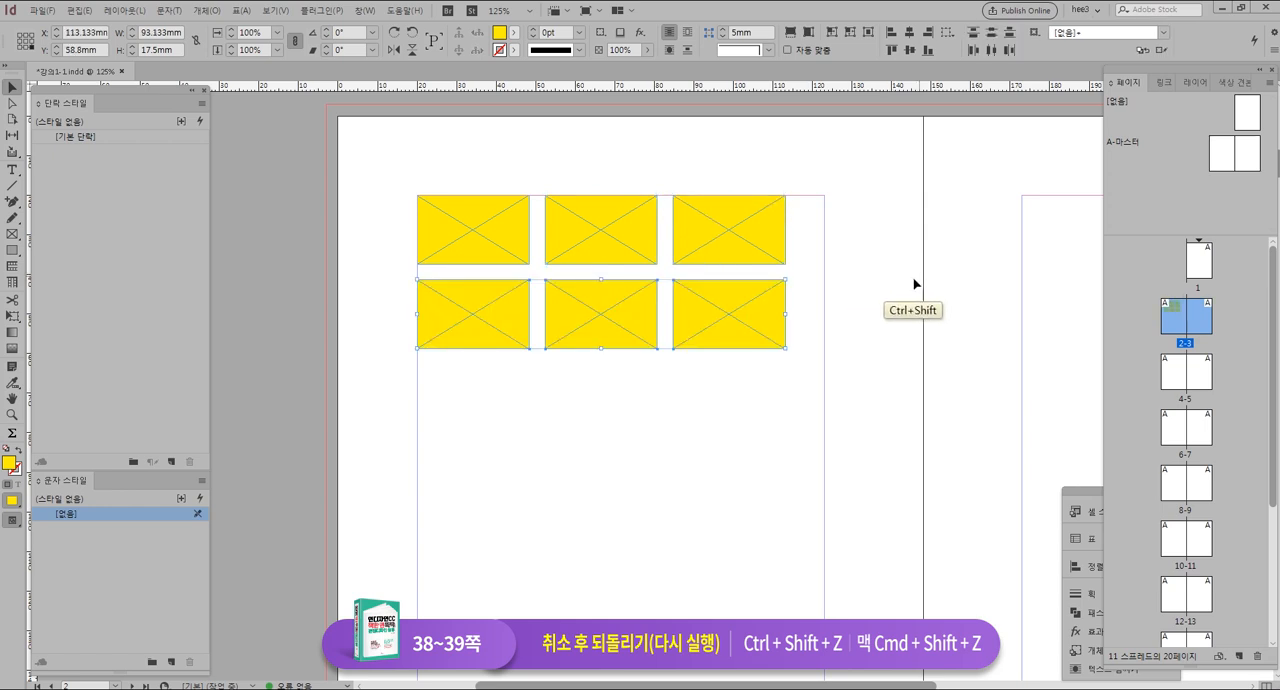
{"action": "key", "text": "ctrl+shift+z"}
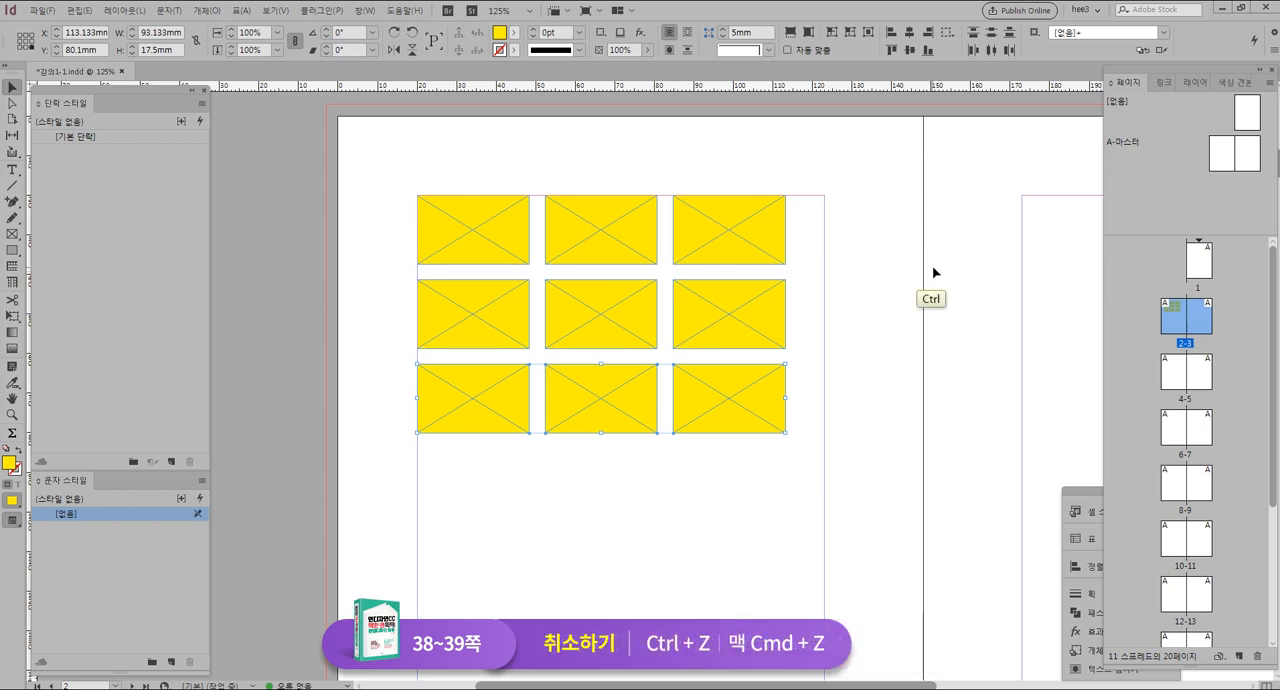
Undo the two row duplications again, leaving just the first row of three frames
{"action": "key", "text": "ctrl+z"}
{"action": "key", "text": "ctrl+z"}
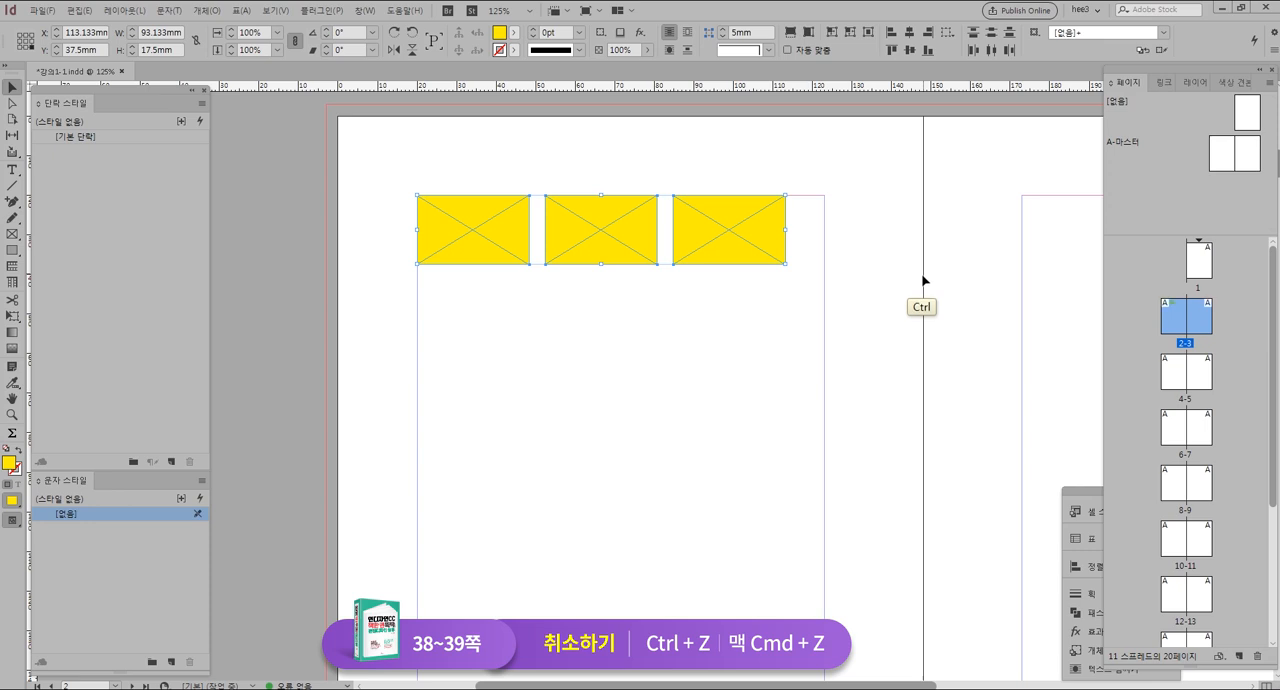
Undo the duplication of the third frame in the first row, and redo the last two undone actions
{"action": "key", "text": "ctrl+z"}
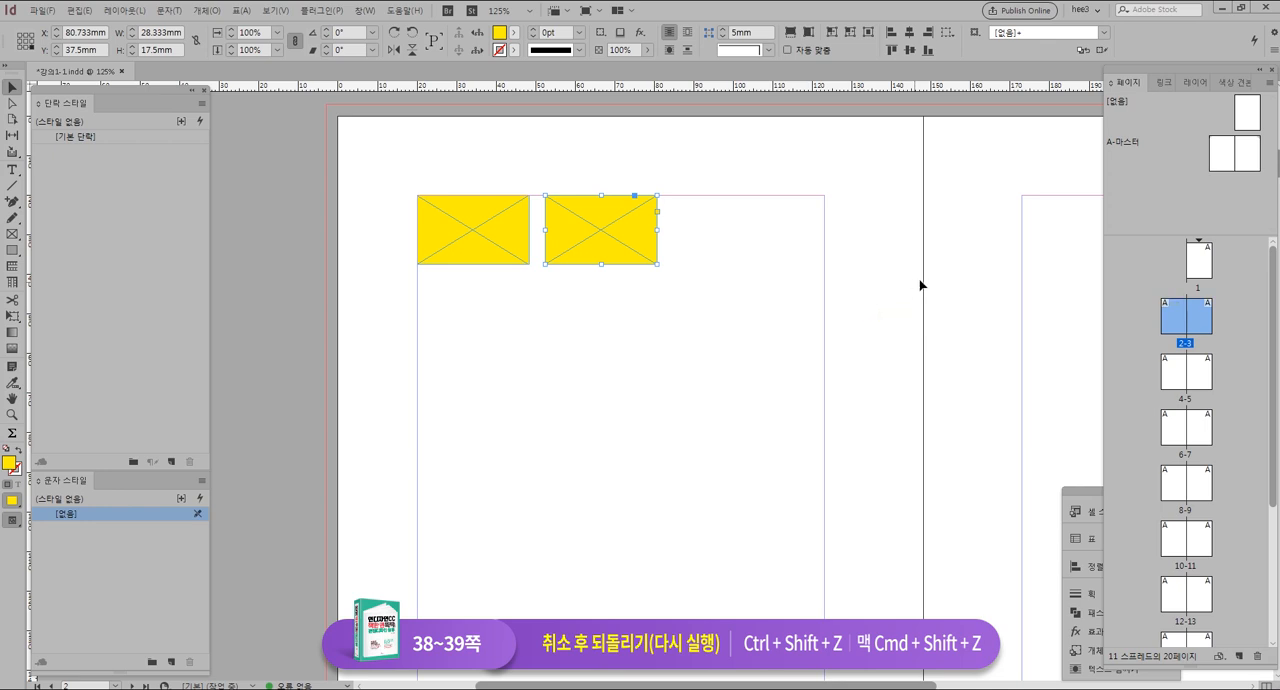
{"action": "key", "text": "ctrl+shift+z"}
{"action": "key", "text": "ctrl+shift+z"}
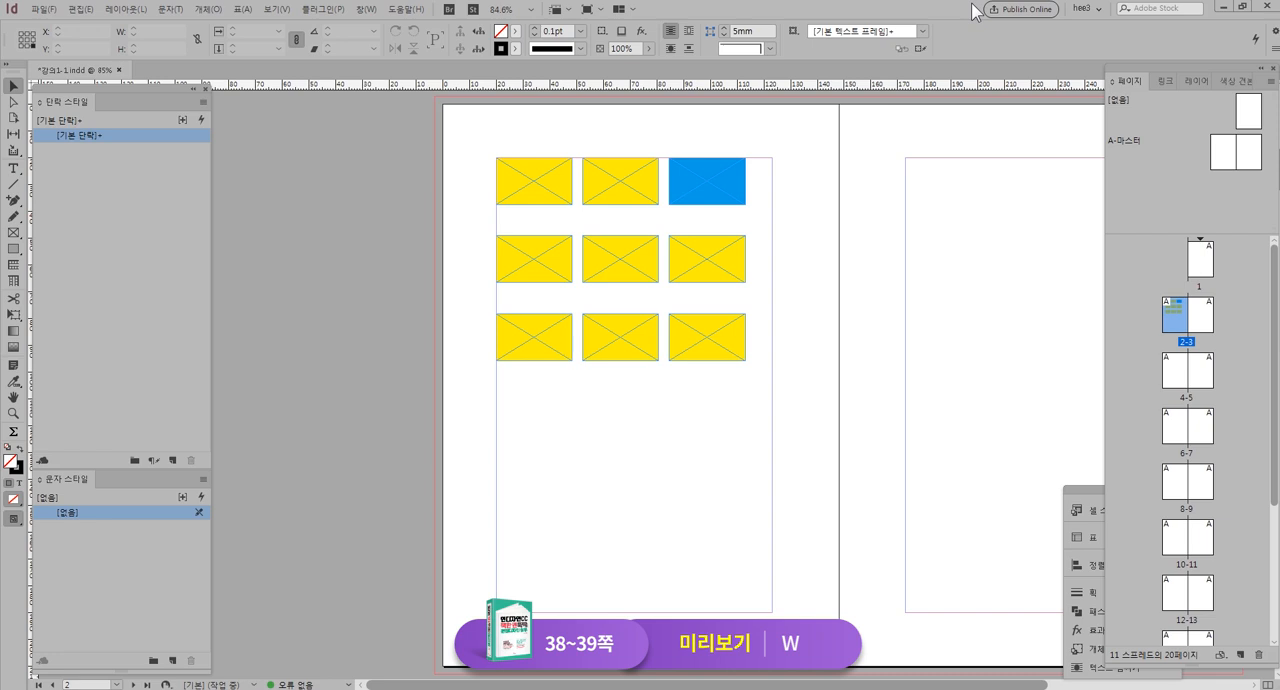
Toggle the spread between Preview and Normal screen modes, and view the Screen Mode options, including Bleed, Slug and Presentation
{"action": "key", "text": "w"}
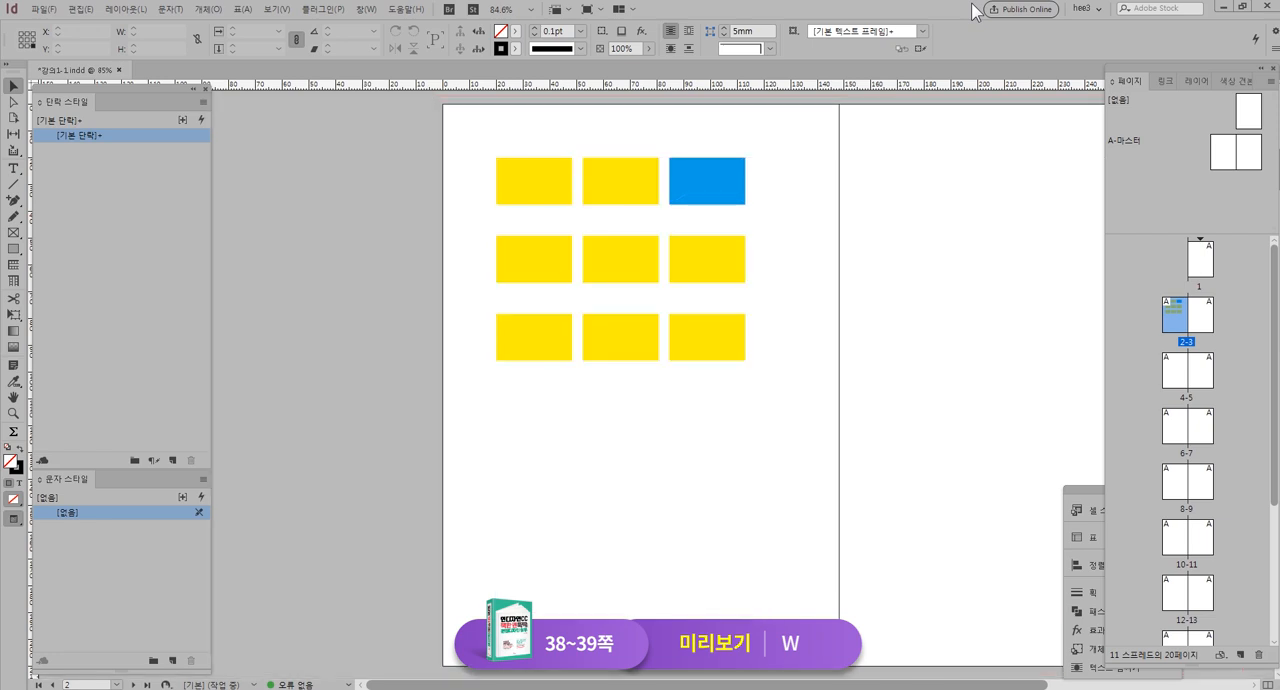
{"action": "key", "text": "w"}
{"action": "key", "text": "w"}
{"action": "key", "text": "w"}
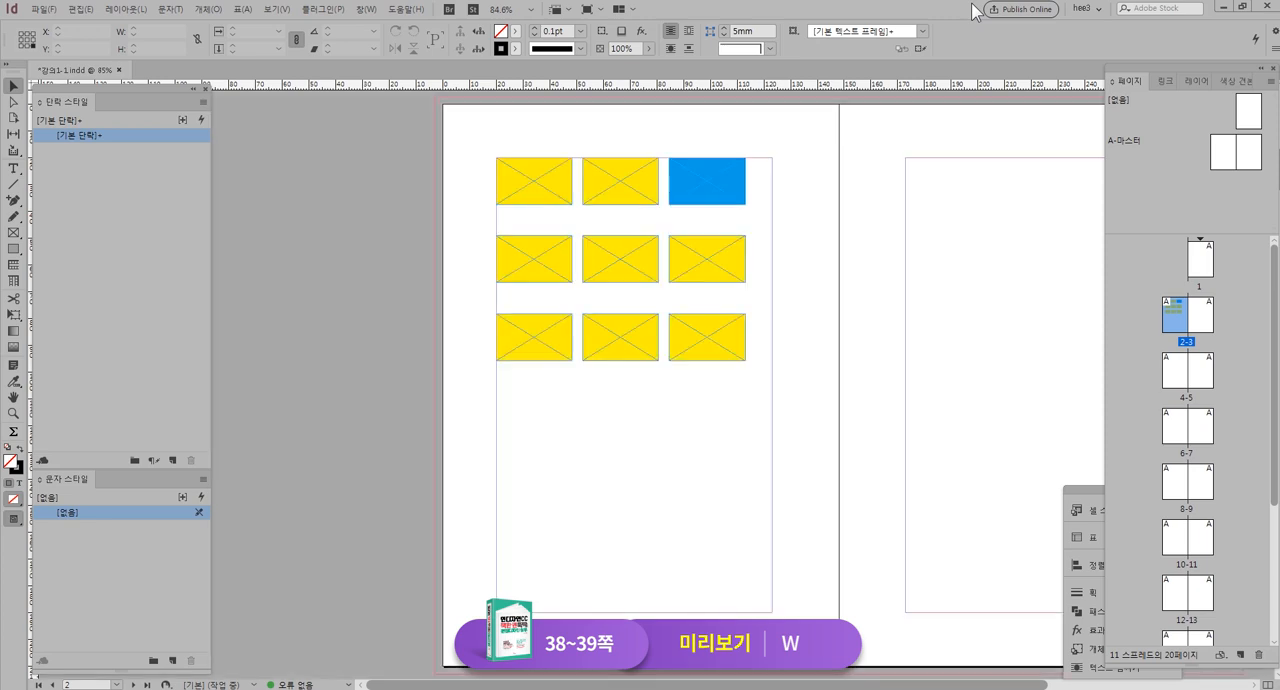
{"action": "left_click", "coordinate": [277, 9]}
{"action": "mouse_move", "coordinate": [330, 230]}
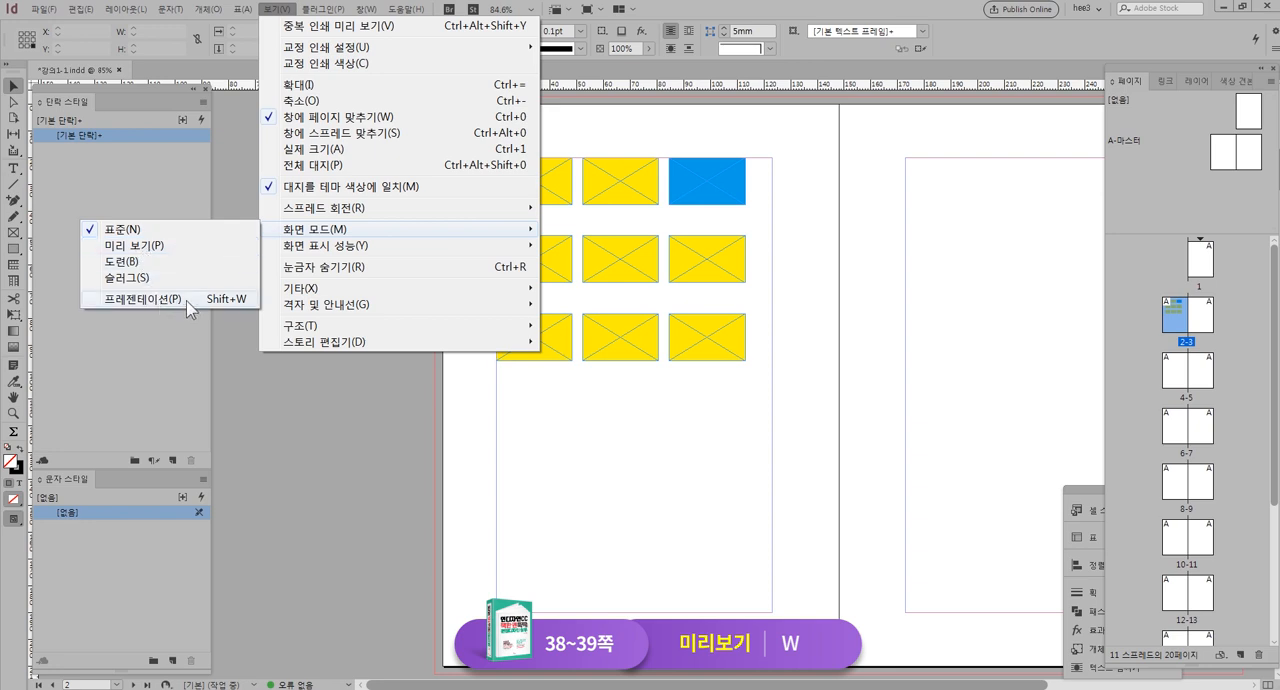
{"action": "left_click", "coordinate": [887, 256]}
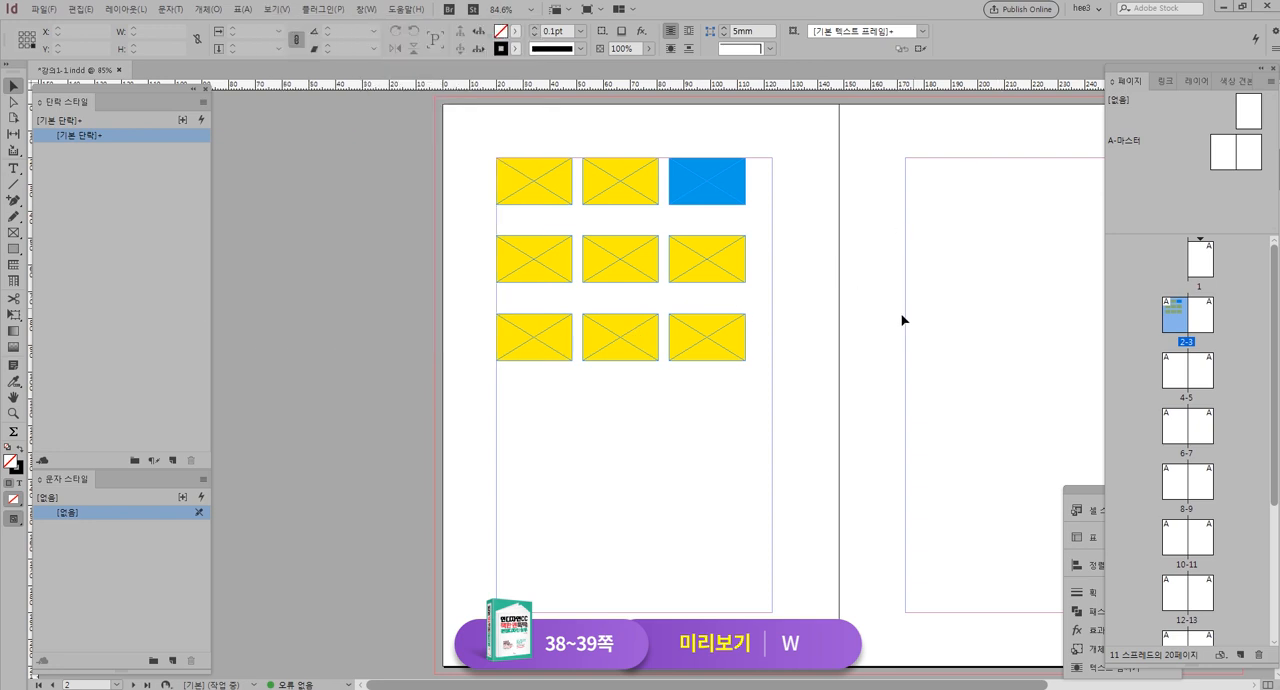
Switch the spread repeatedly between Preview and Normal screen modes, return to Normal, and save the document
{"action": "key", "text": "w"}
{"action": "key", "text": "w"}
{"action": "key", "text": "w"}
{"action": "key", "text": "w"}
{"action": "key", "text": "w"}
{"action": "key", "text": "w"}
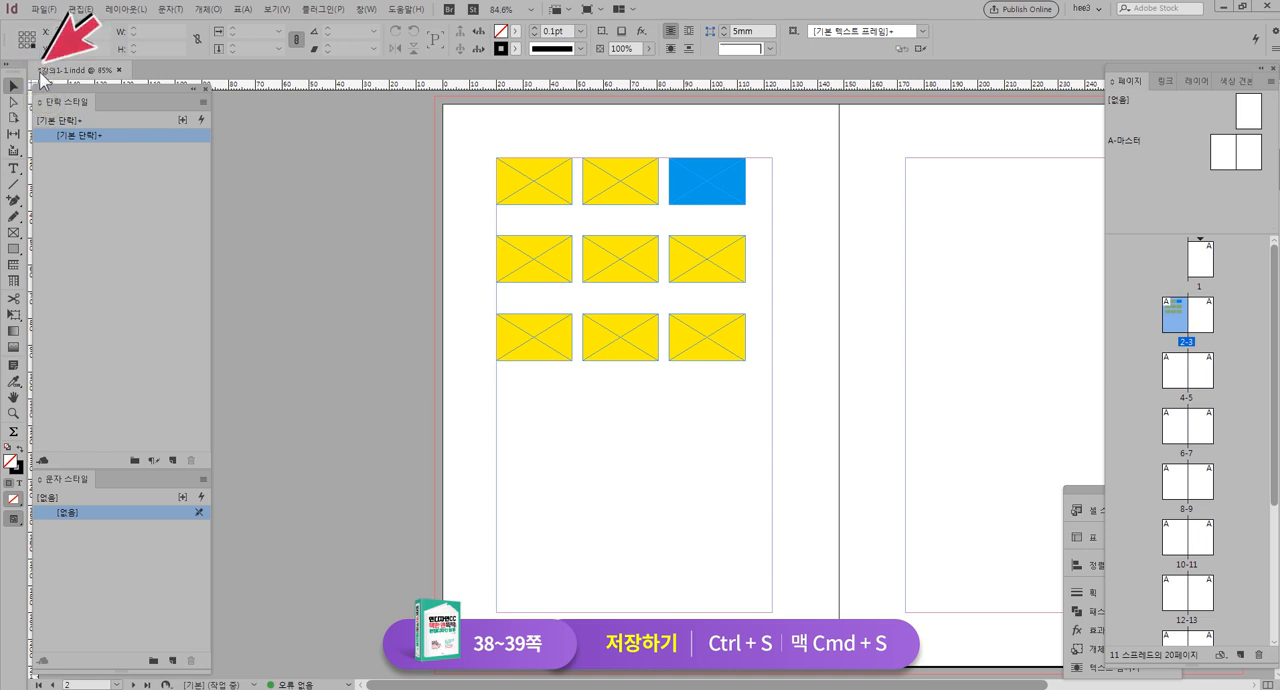
{"action": "key", "text": "ctrl+s"}
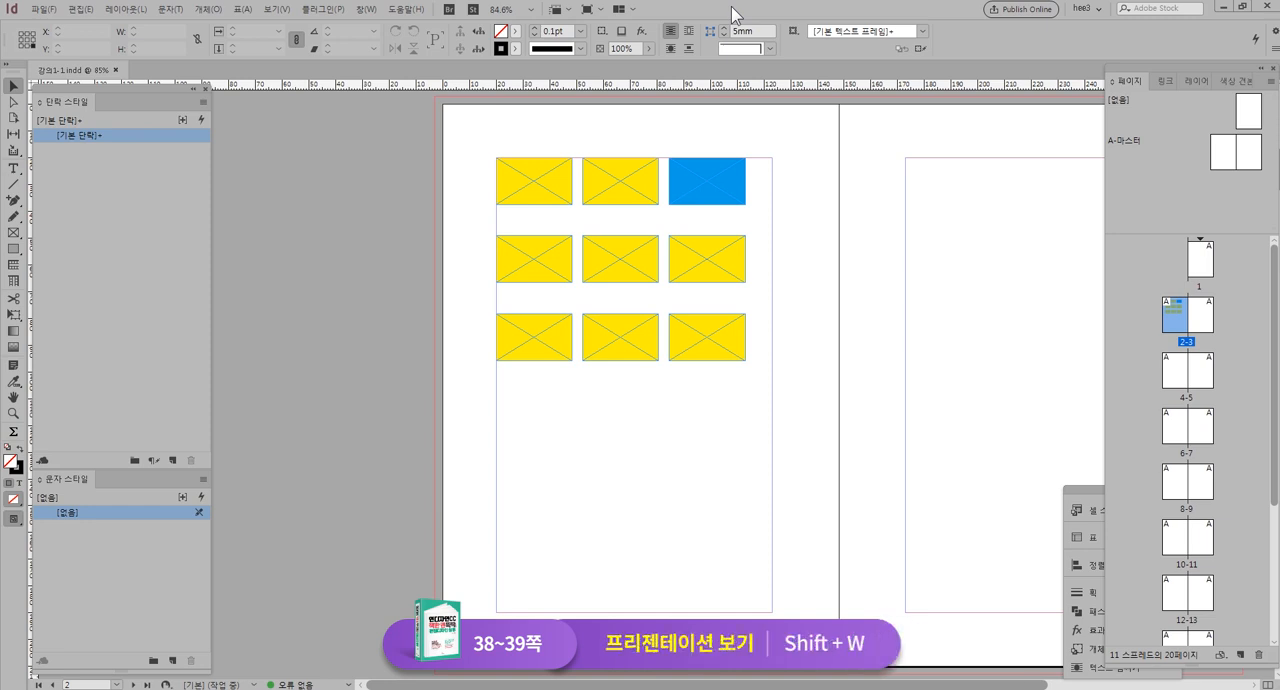
Show the document in Presentation mode and page back and forth between the spreads, returning to the one with the coloured frames
{"action": "key", "text": "shift+w"}
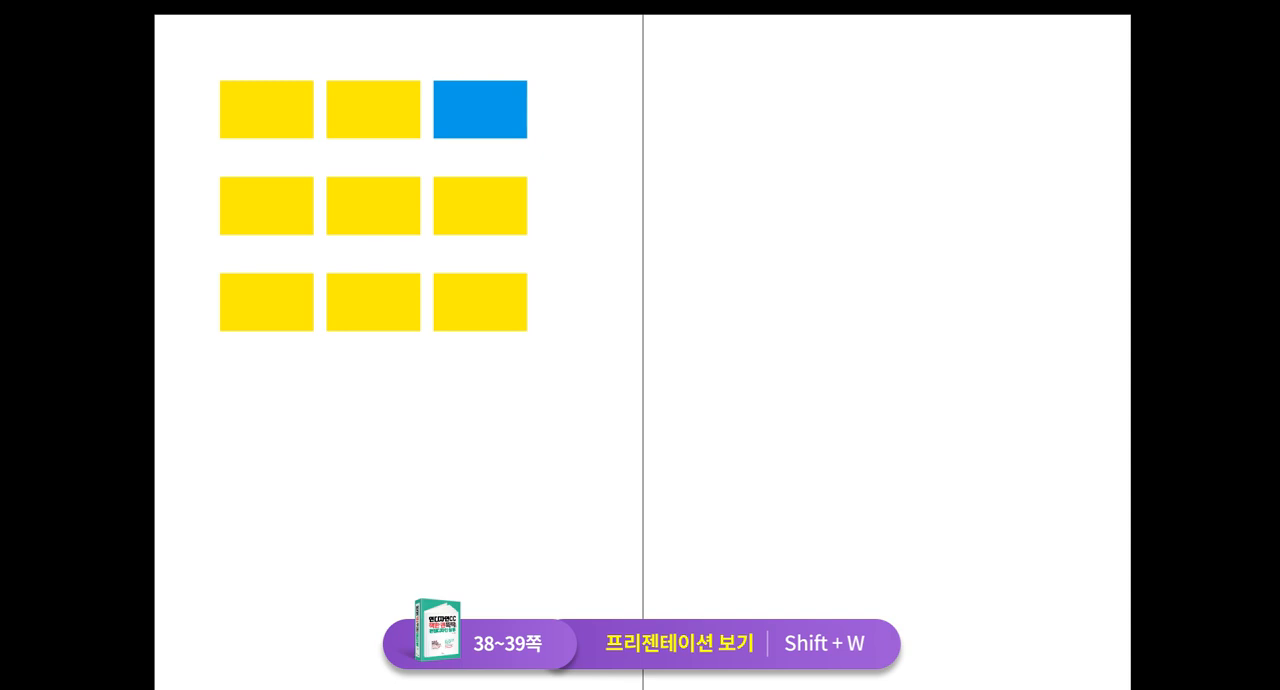
{"action": "key", "text": "Left"}
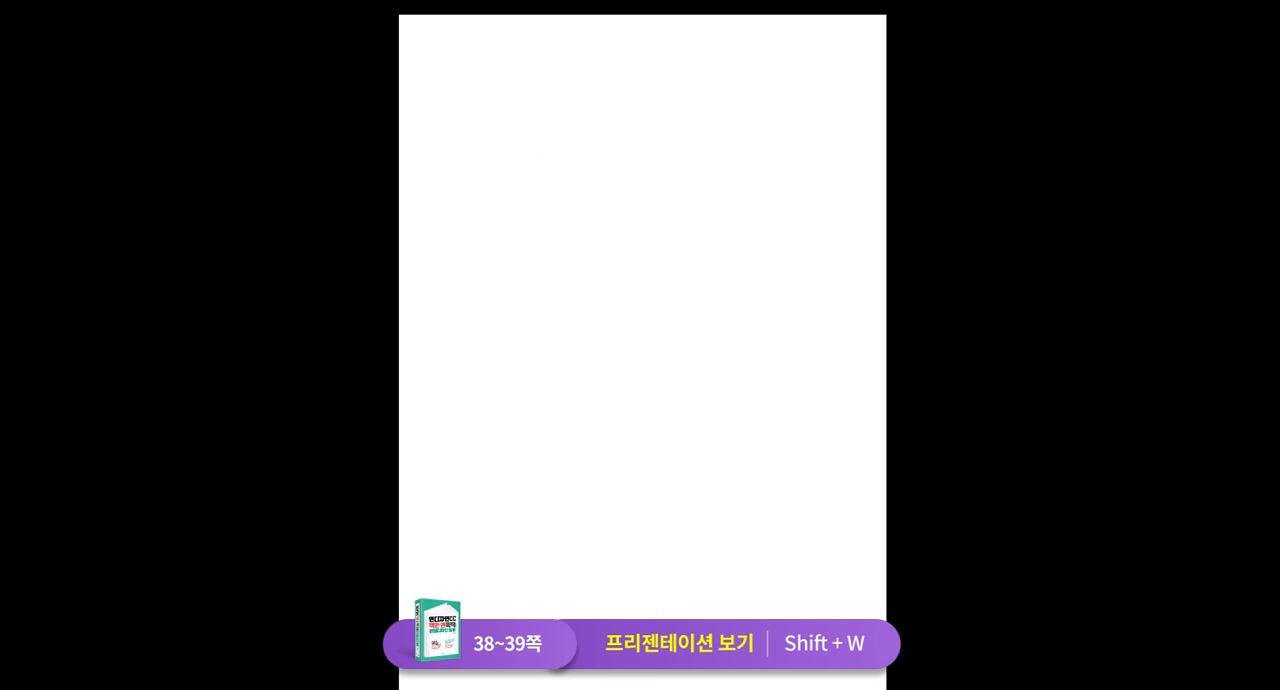
{"action": "key", "text": "Right"}
{"action": "key", "text": "Right"}
{"action": "key", "text": "Left"}
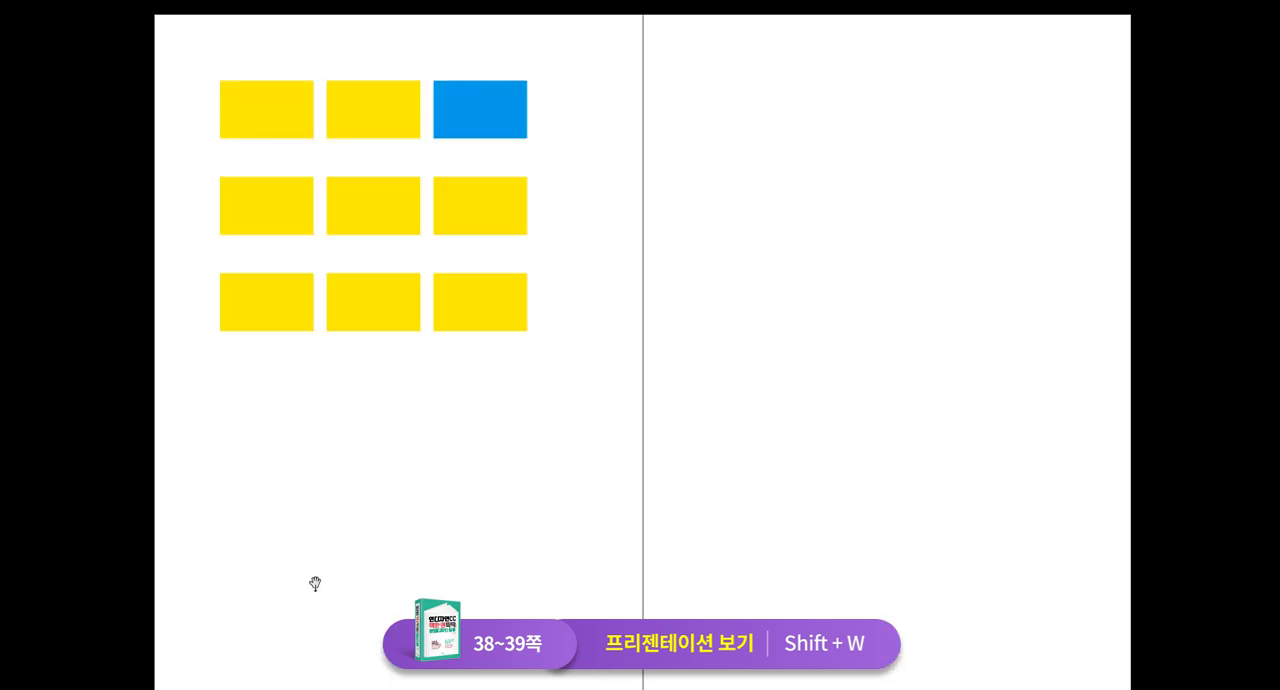
Change the presentation background to white, grey and back to black, and exit Presentation mode
{"action": "key", "text": "w"}
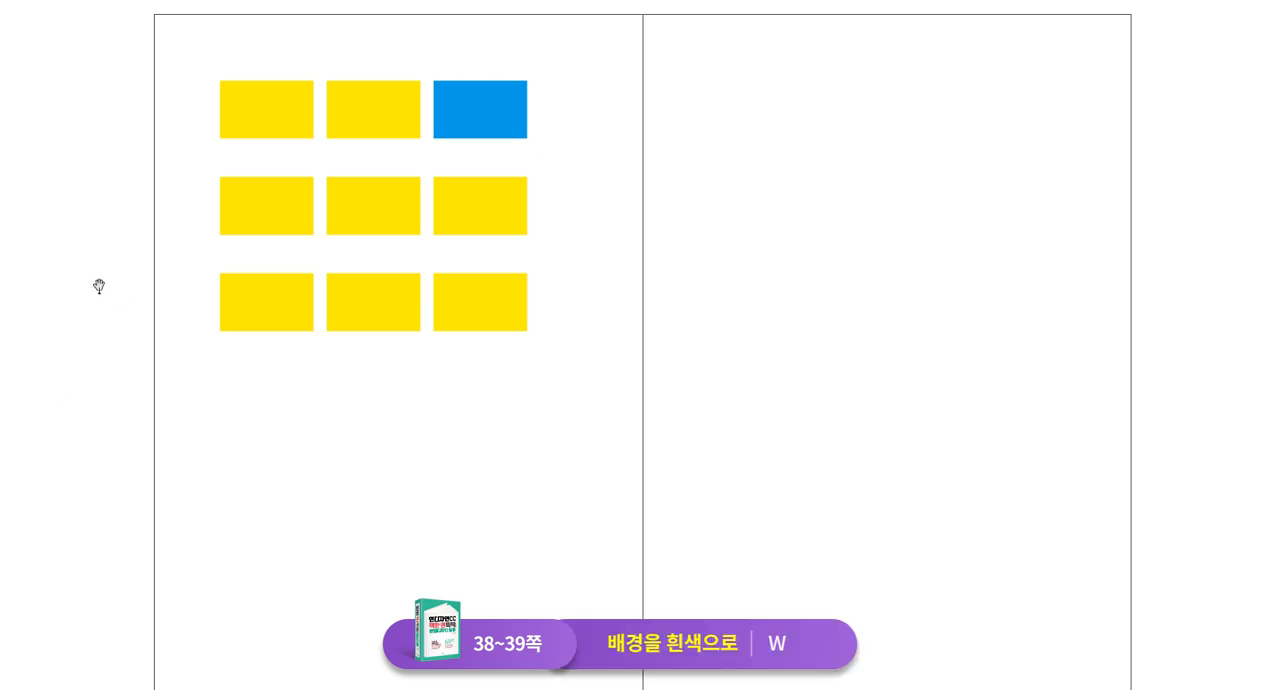
{"action": "key", "text": "g"}
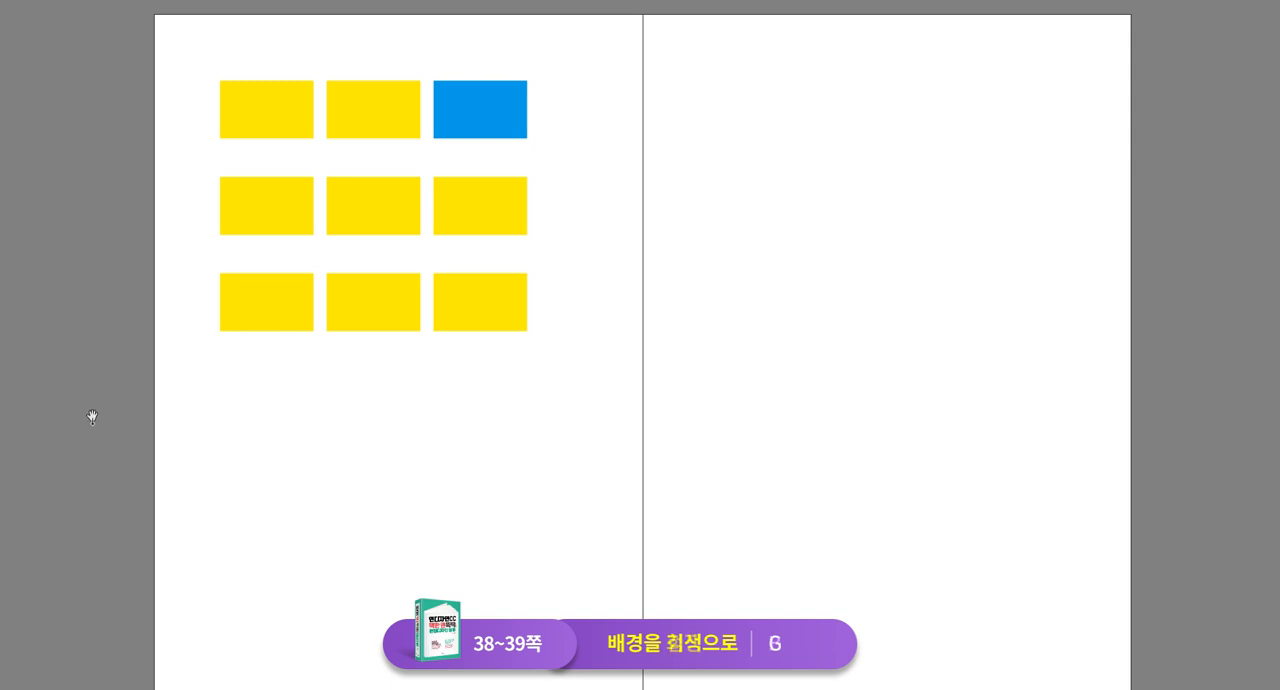
{"action": "key", "text": "b"}
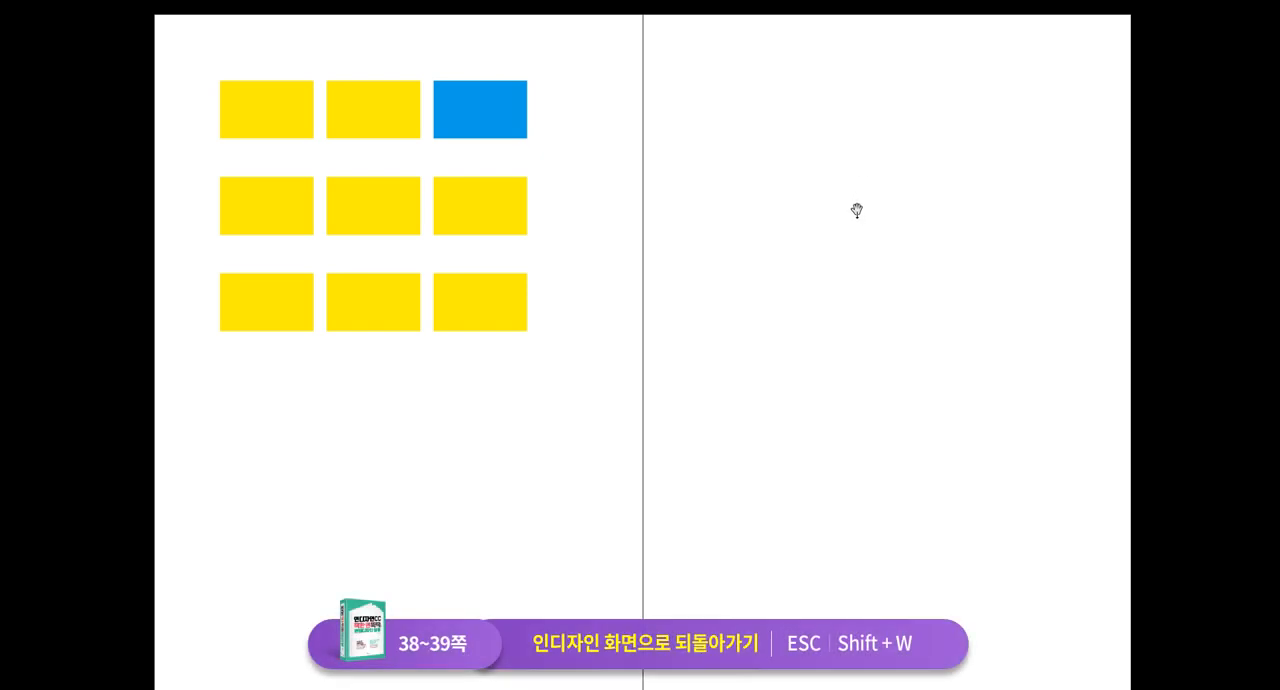
{"action": "key", "text": "Escape"}
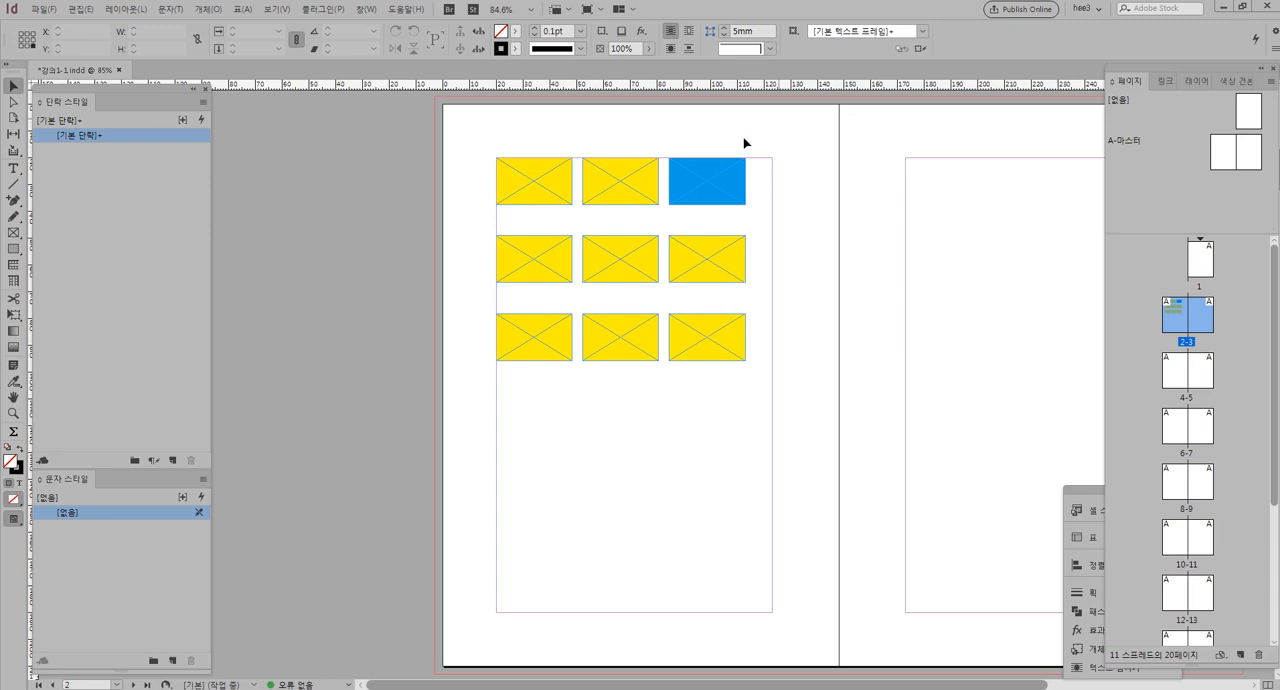
{"action": "key", "text": "ctrl+z"}
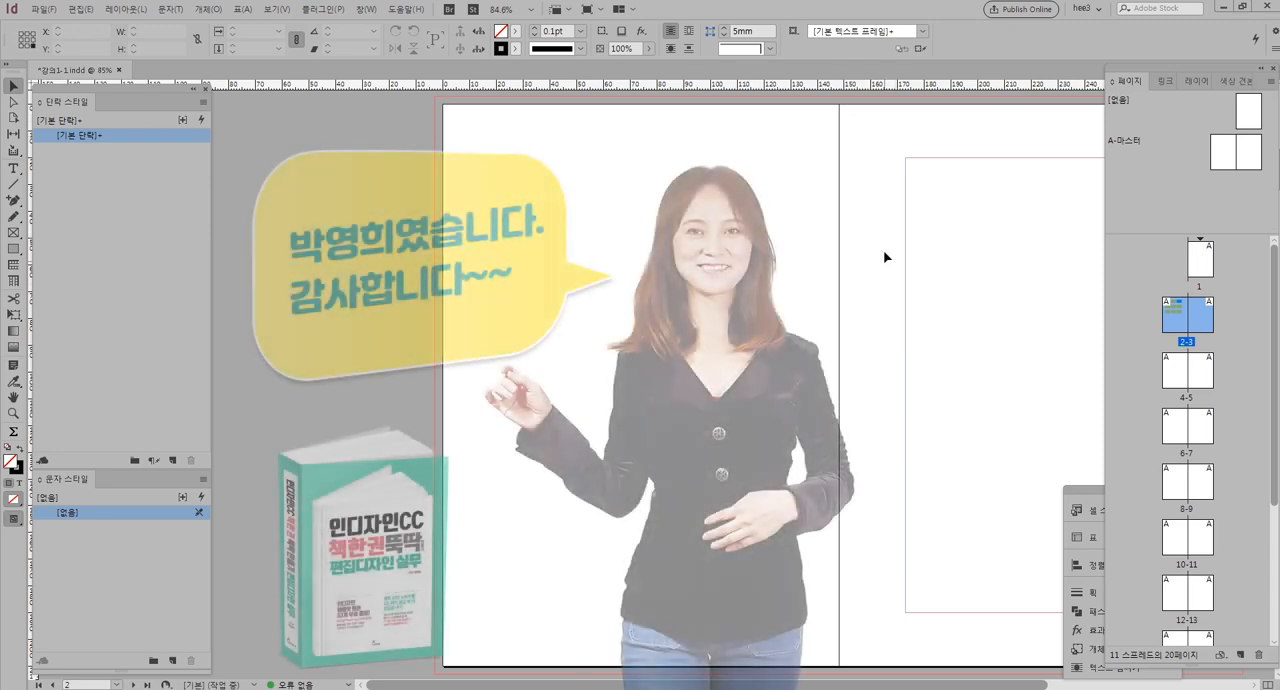